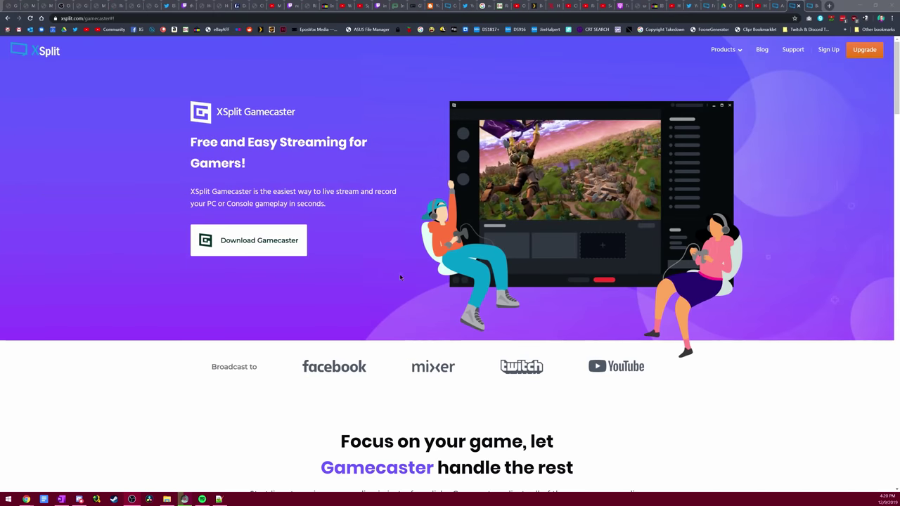
Step: Download the Gamecaster installer into Downloads and approve its User Account Control prompt
click(286, 239)
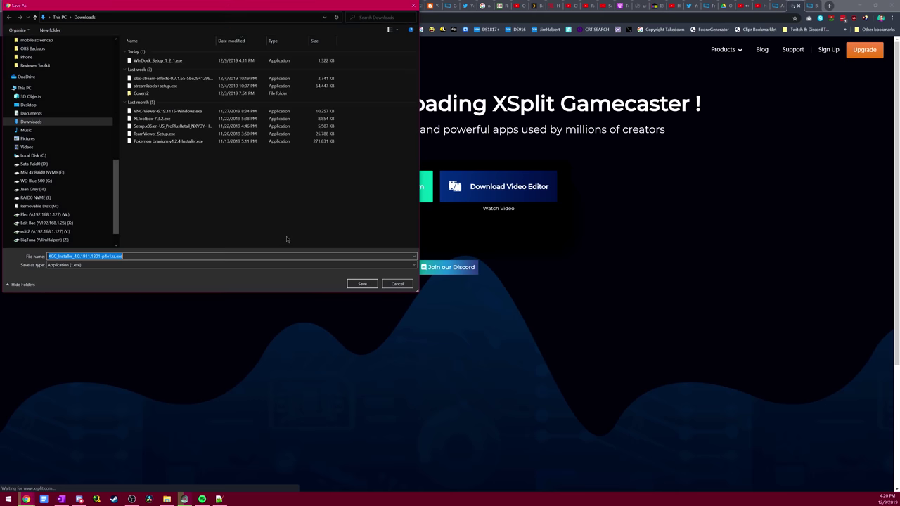
click(351, 283)
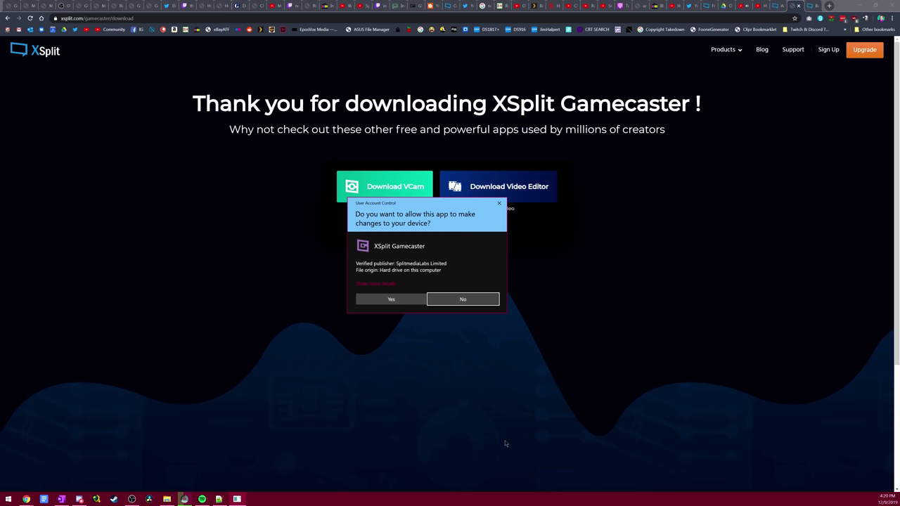
click(391, 299)
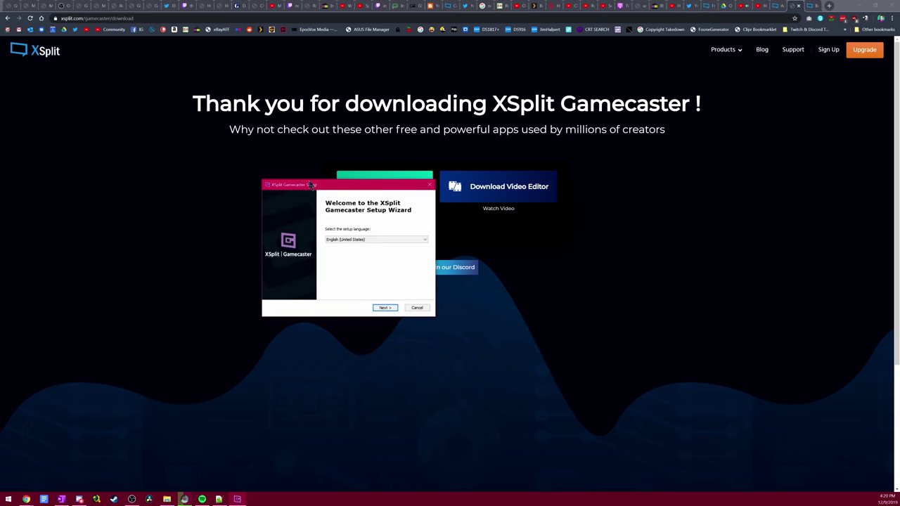
Step: Install Gamecaster in English using the default Program Files folder and default shortcuts
click(489, 317)
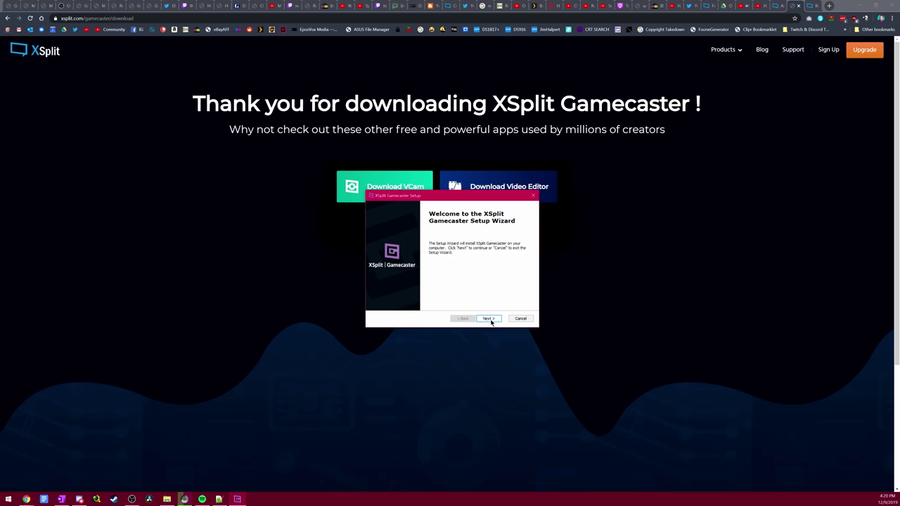
click(491, 319)
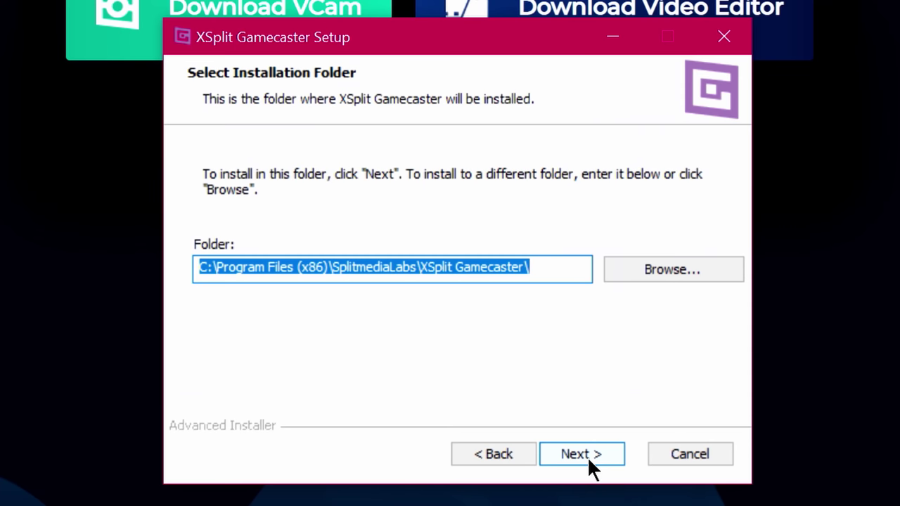
click(587, 456)
click(587, 456)
click(576, 454)
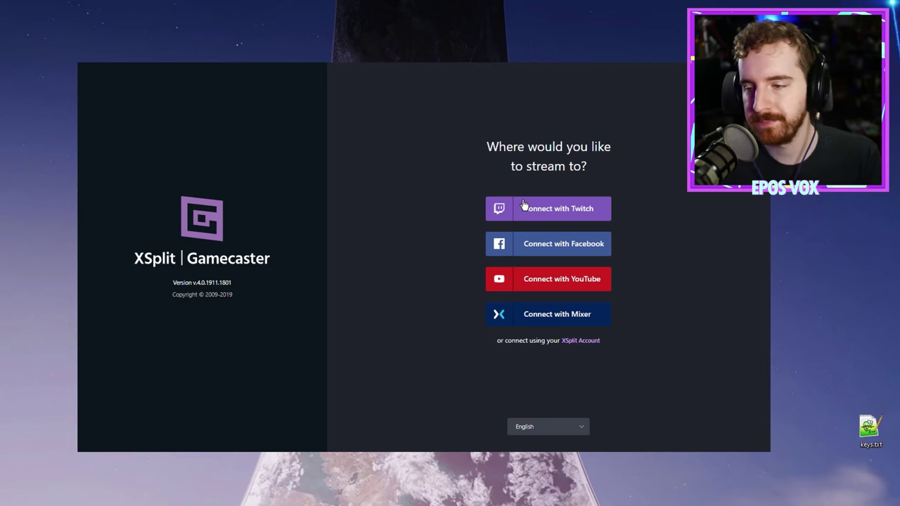
Step: Sign in to Gamecaster with a Twitch account
click(524, 205)
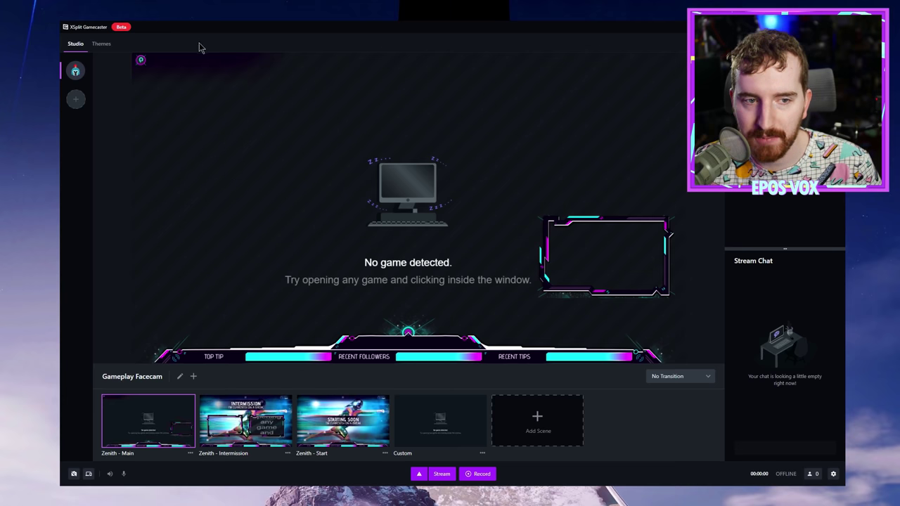
mouse_move(470, 439)
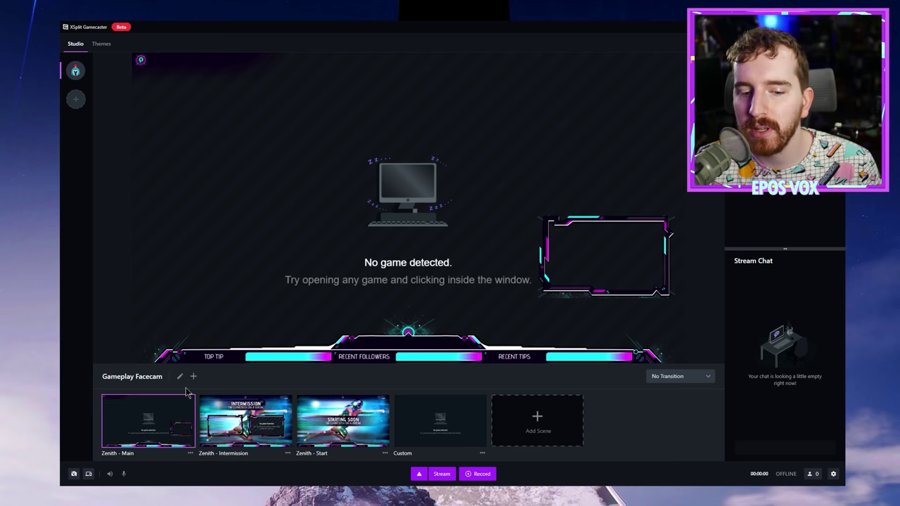
mouse_move(473, 405)
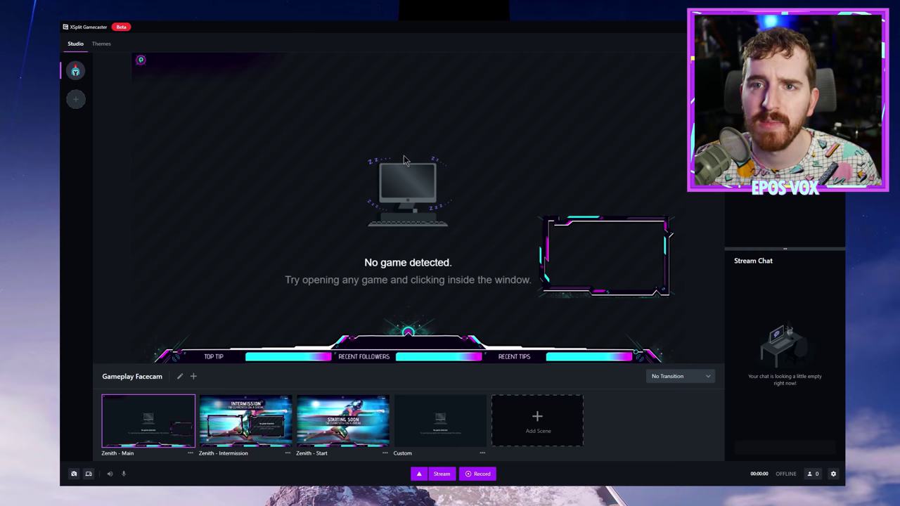
Step: Preview the Zenith - Intermission and Zenith - Start scenes, then switch to the Custom scene
click(246, 421)
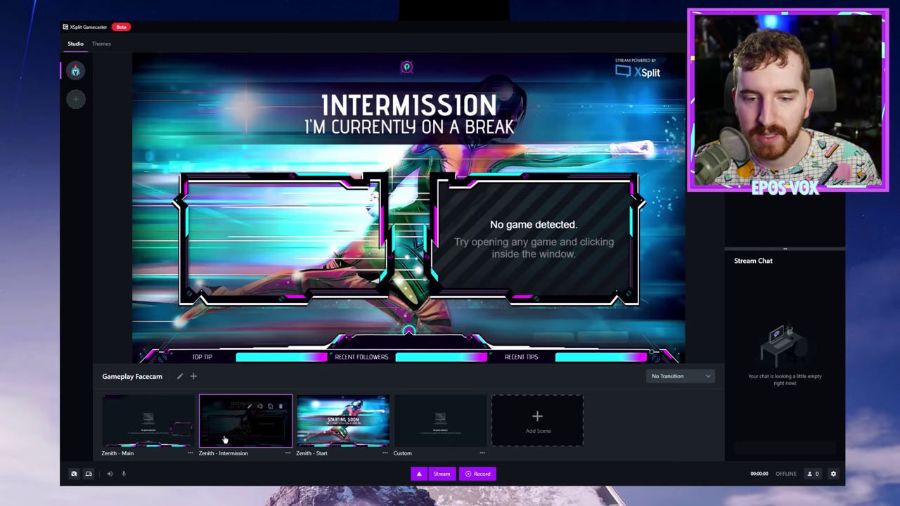
mouse_move(323, 181)
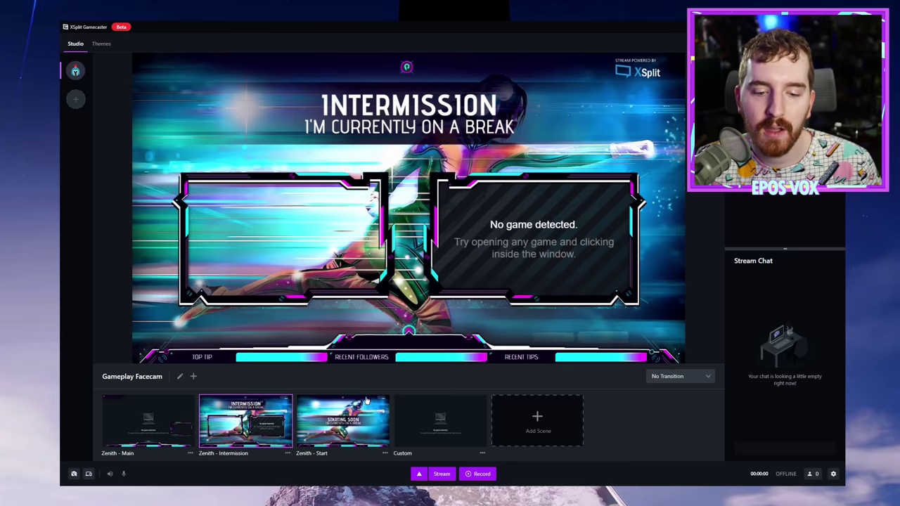
click(358, 428)
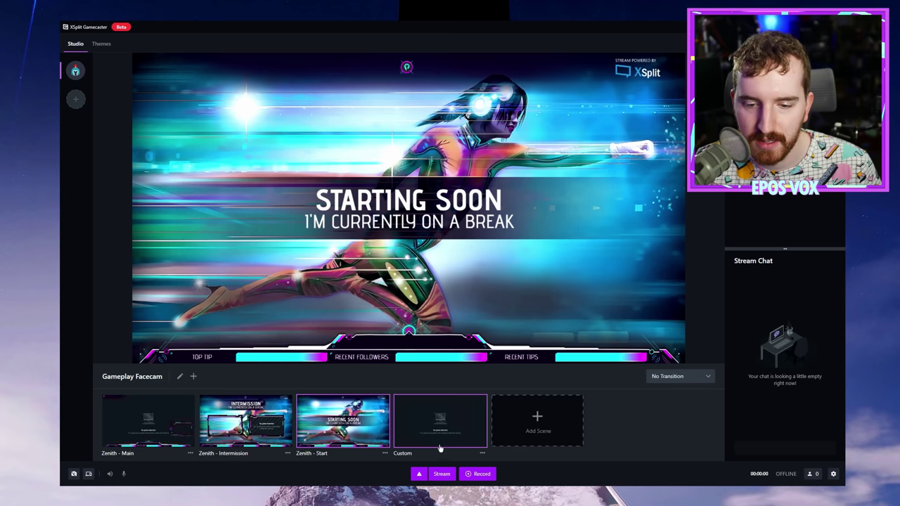
click(440, 441)
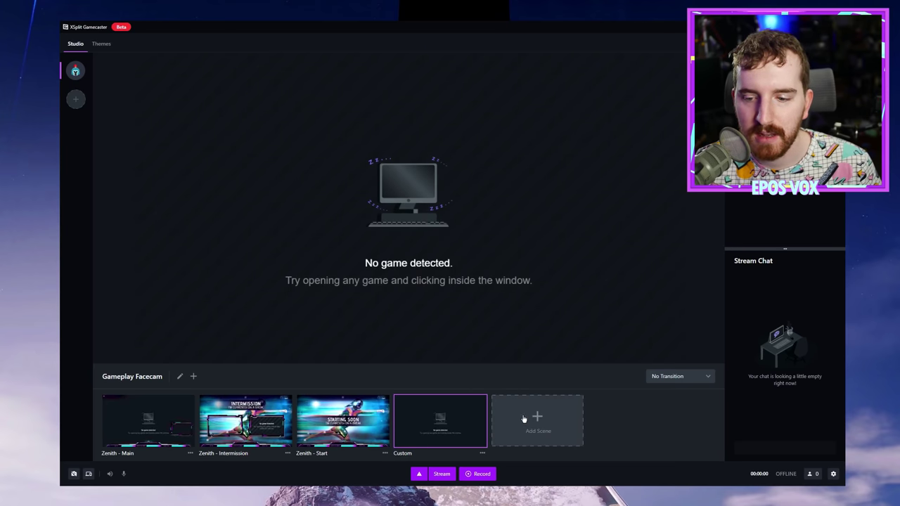
click(680, 380)
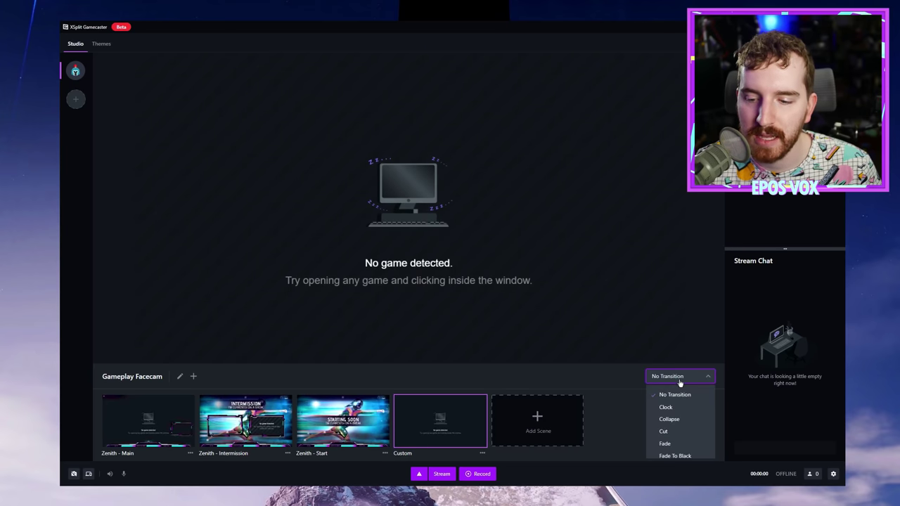
Step: Look through the scene transition list and leave it on No Transition
scroll(679, 429, down, 6)
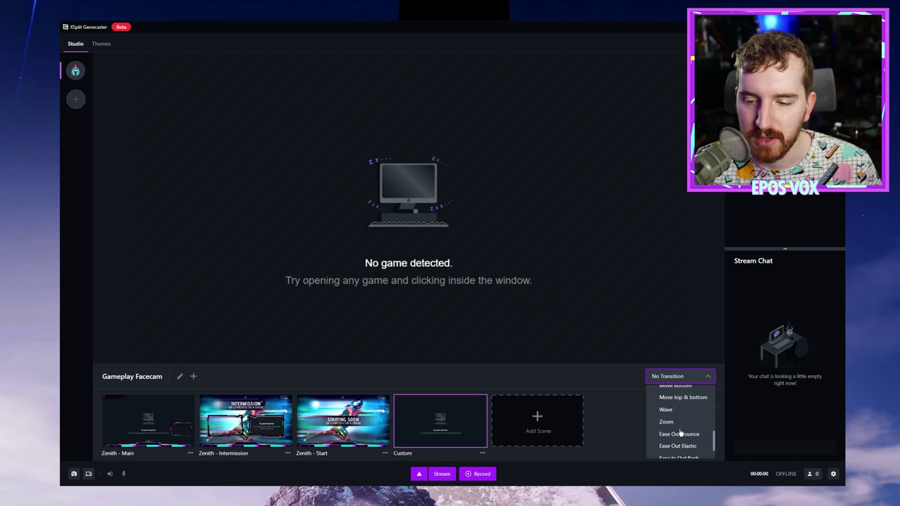
scroll(679, 434, down, 2)
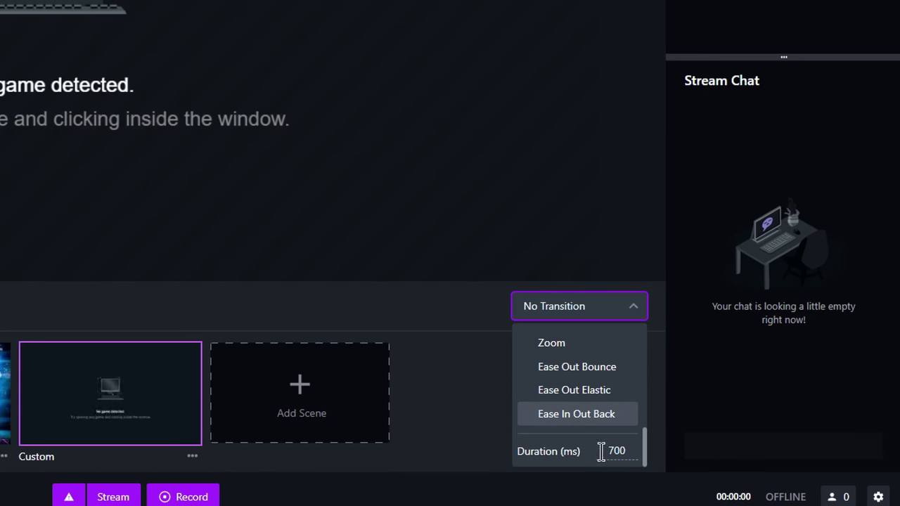
click(394, 304)
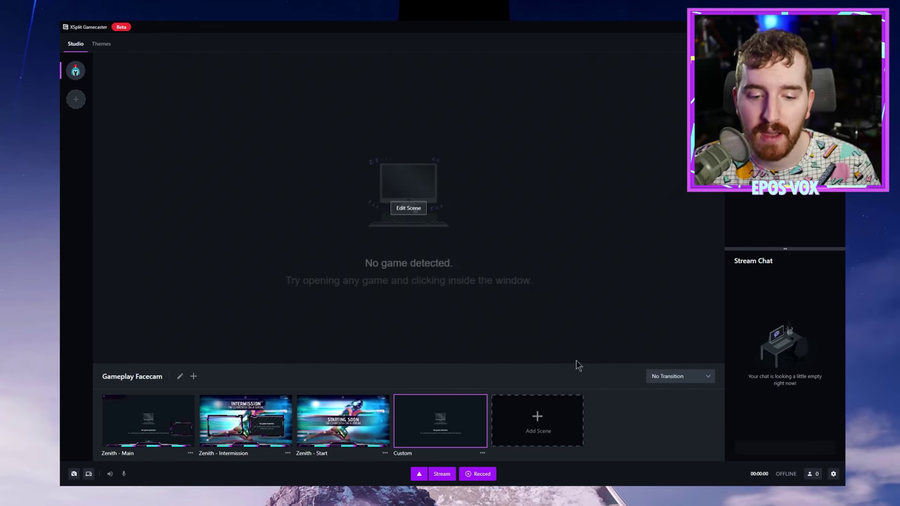
Step: Switch between Zenith - Main and Zenith - Intermission, ending on Zenith - Main
click(183, 426)
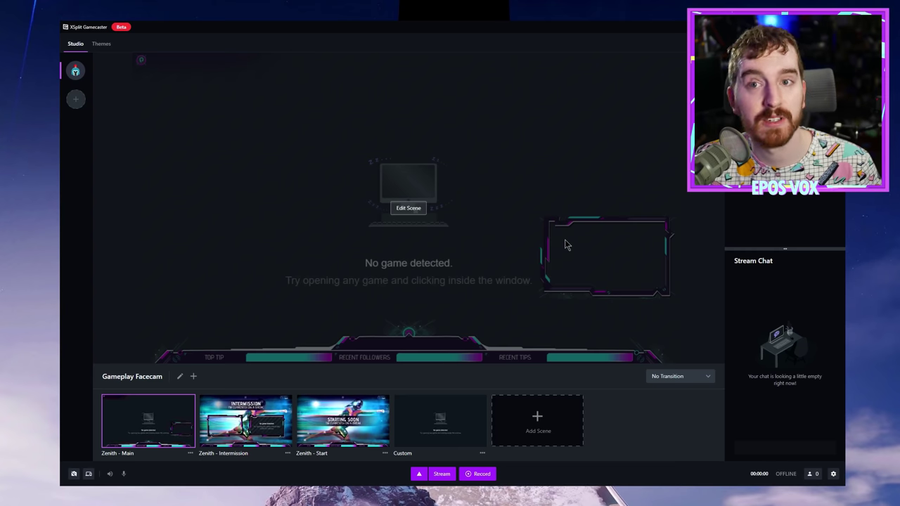
click(241, 442)
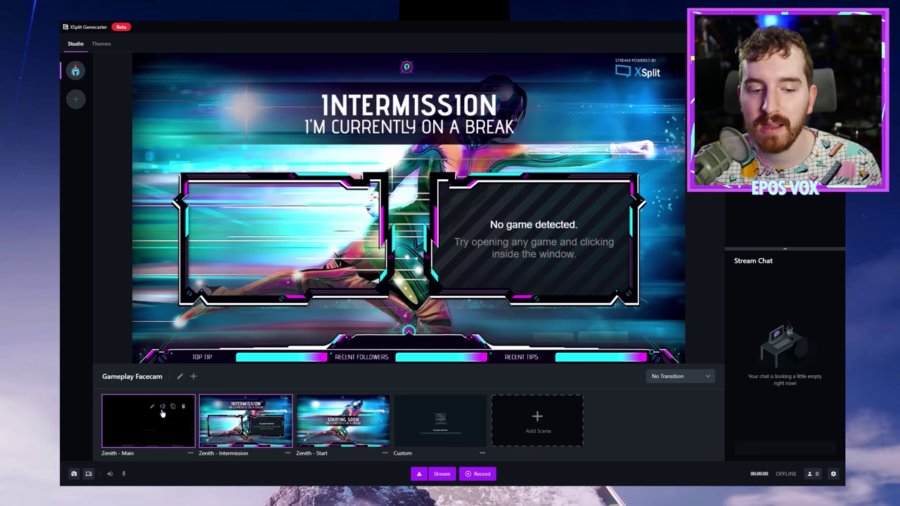
click(155, 408)
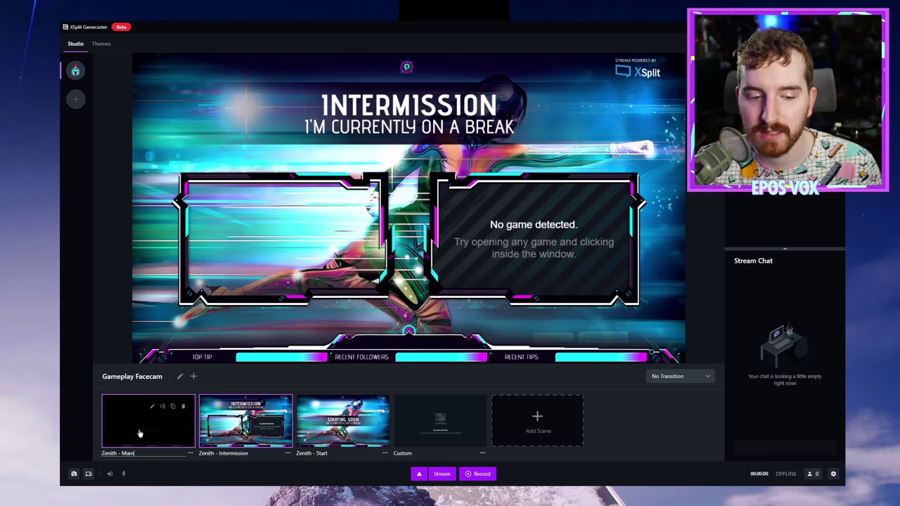
click(139, 434)
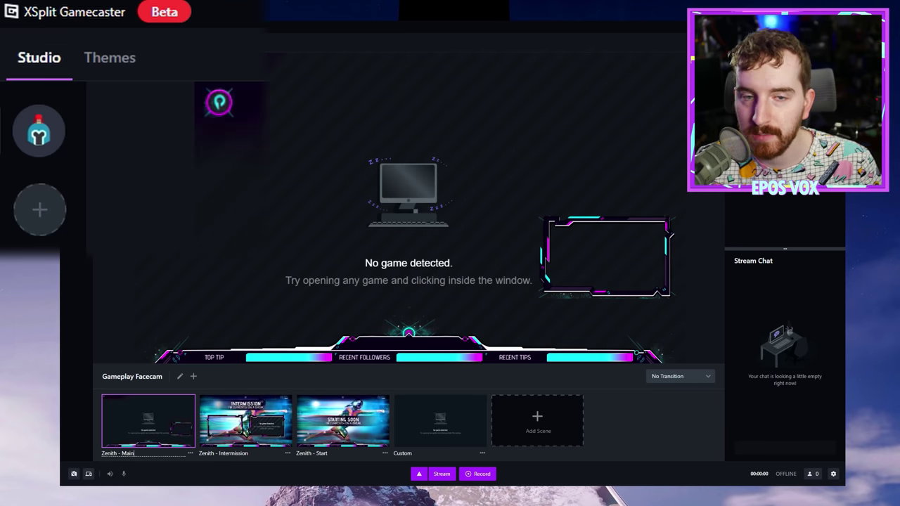
click(134, 453)
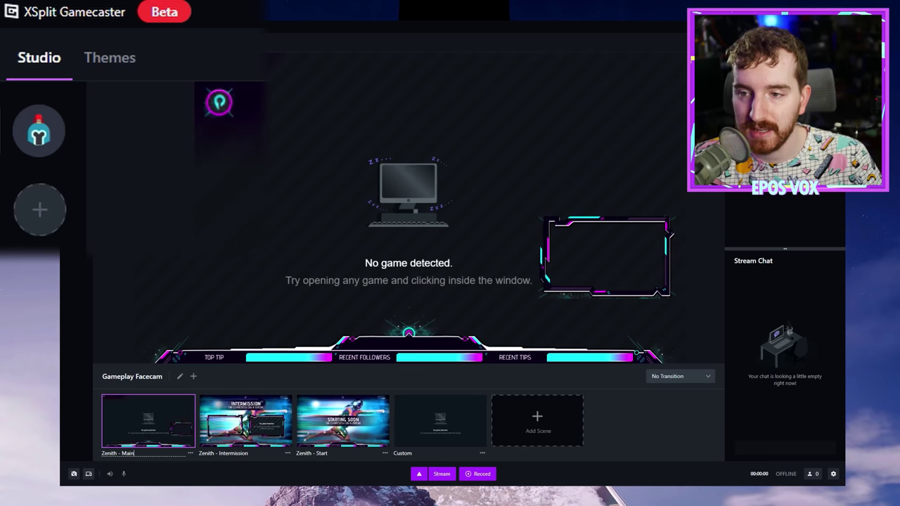
Step: Browse the Themes gallery, page the Animated row, and preview the Dauntless theme
click(110, 69)
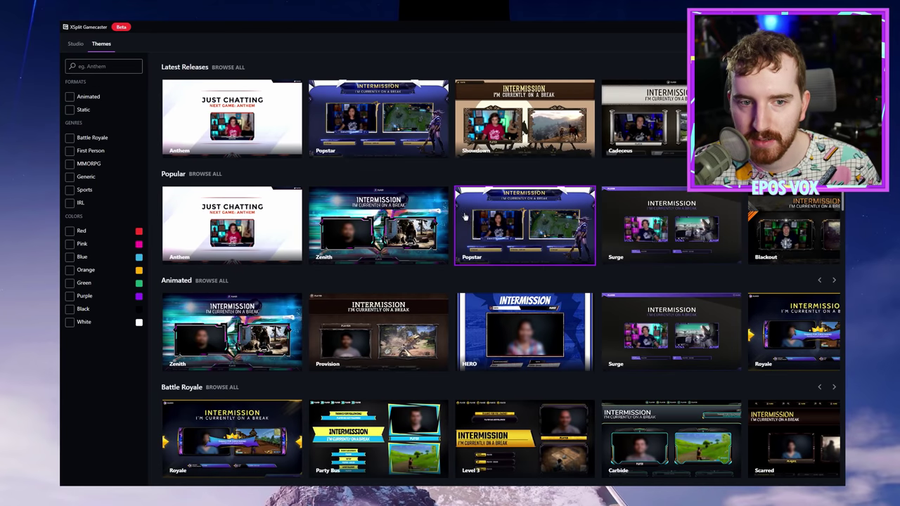
scroll(420, 200, down, 3)
scroll(420, 201, down, 5)
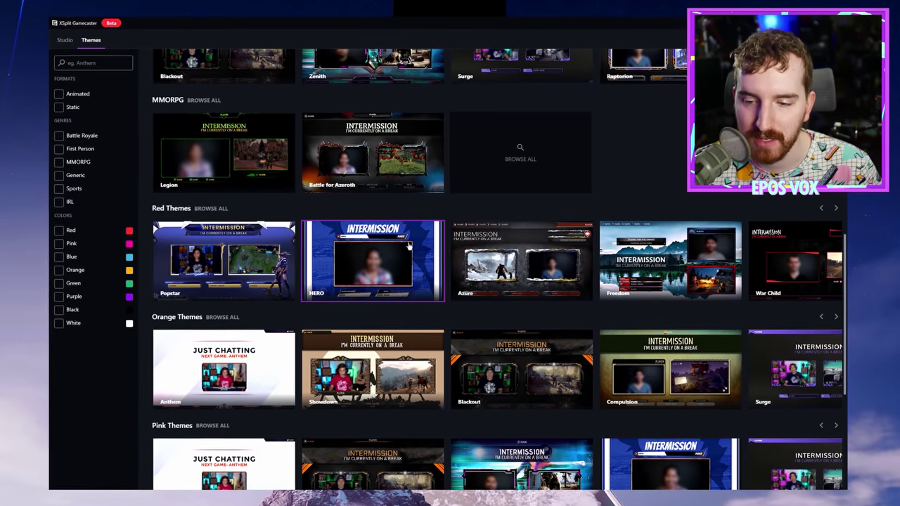
scroll(414, 223, up, 8)
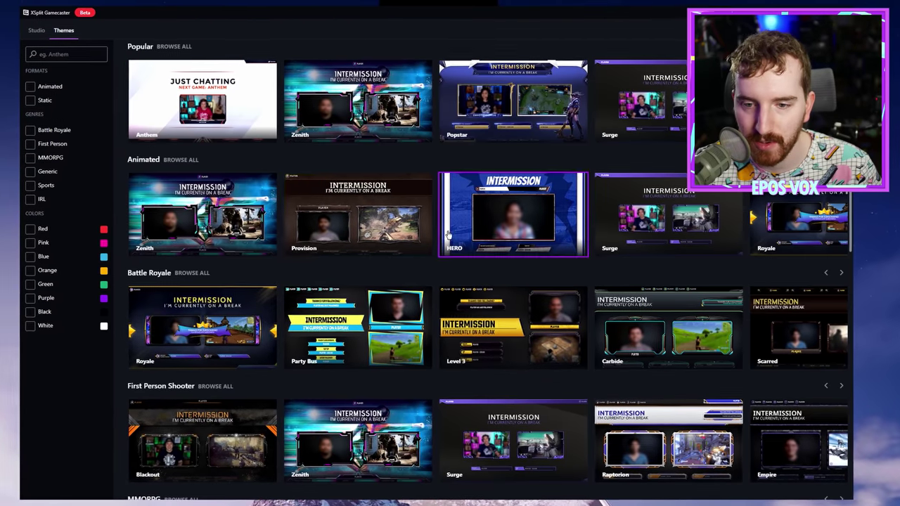
scroll(447, 234, up, 2)
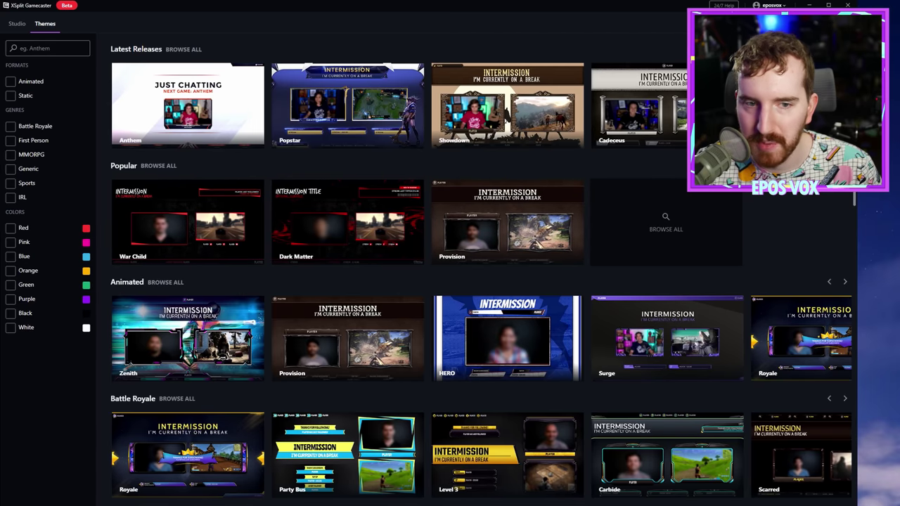
scroll(469, 235, down, 2)
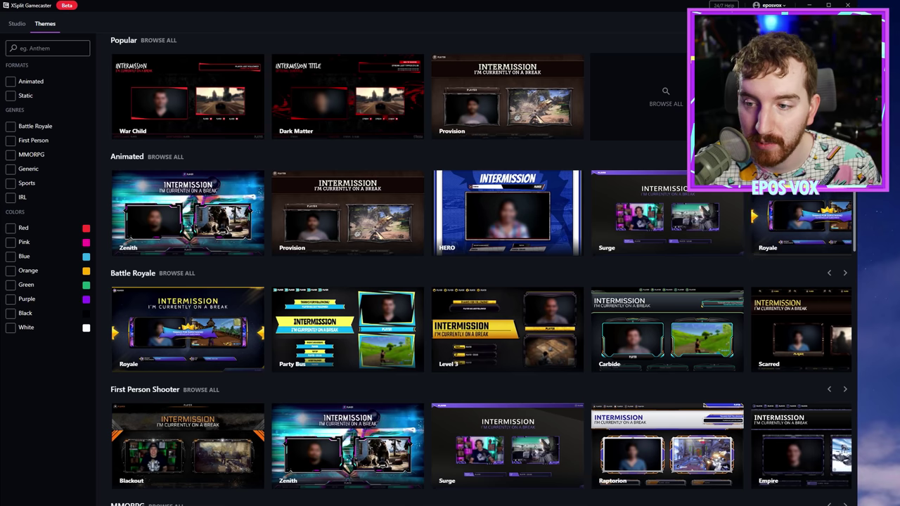
click(845, 156)
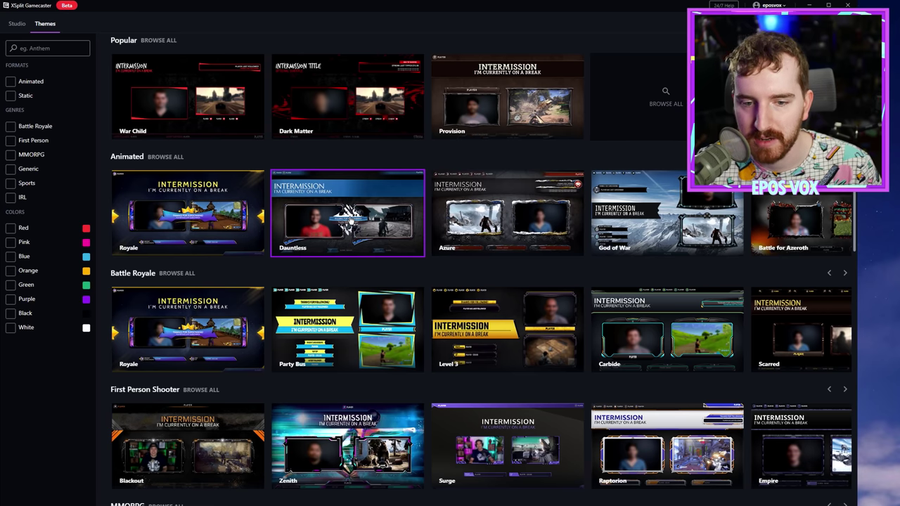
click(350, 218)
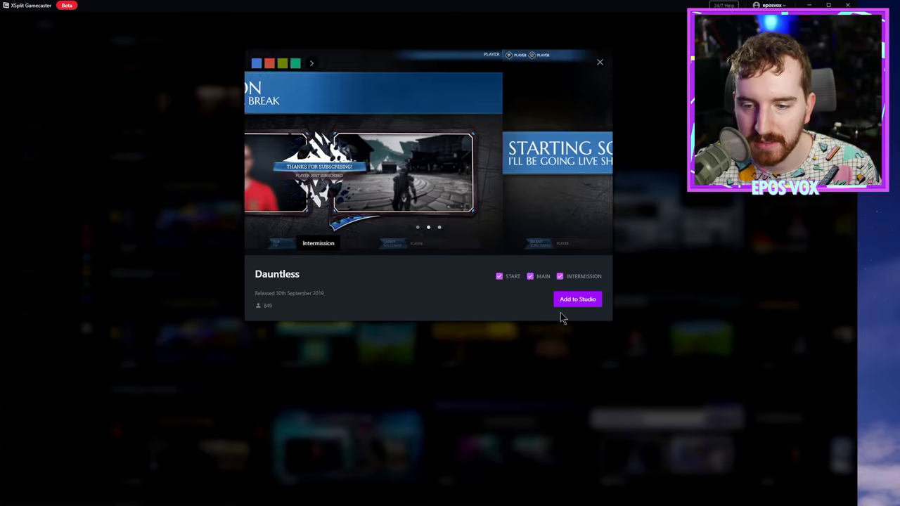
Step: Add Dauntless to the Studio as the new Dark Snowflake set
click(575, 301)
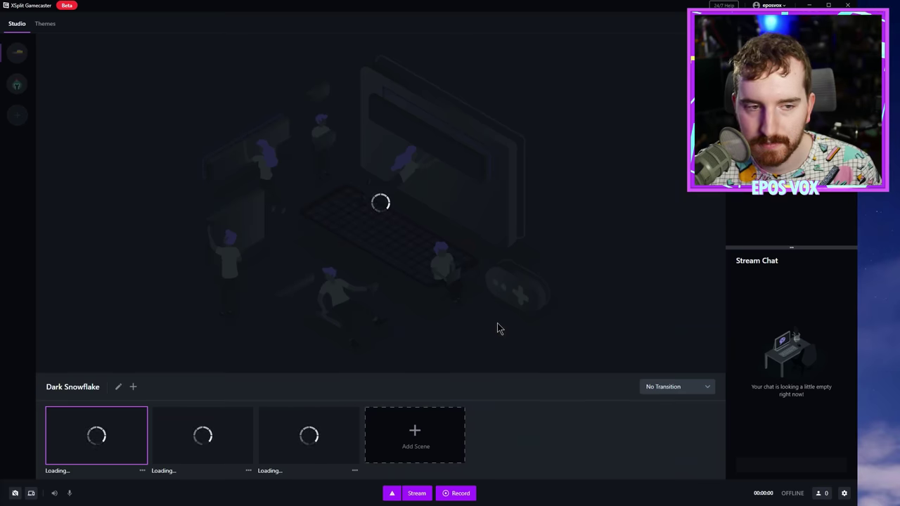
mouse_move(225, 443)
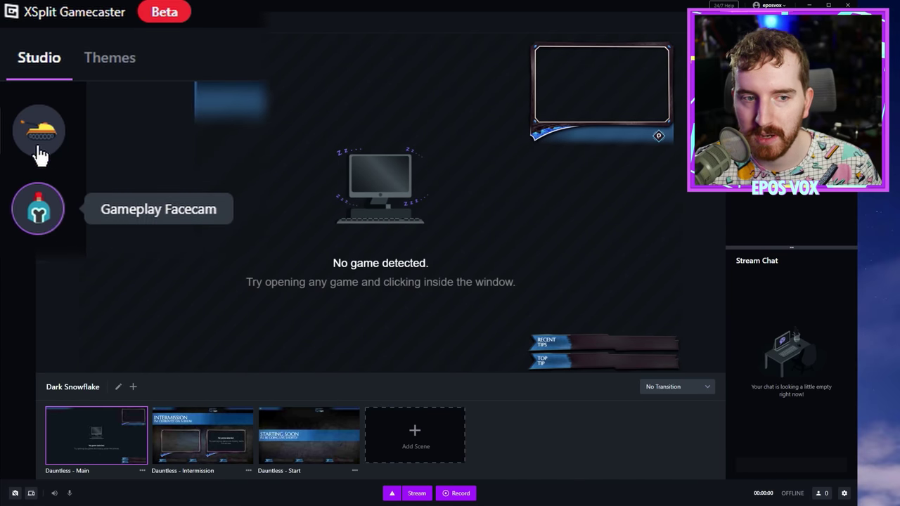
Step: Check the Gameplay Facecam set's settings without changes, then load the Dark Snowflake set
click(38, 211)
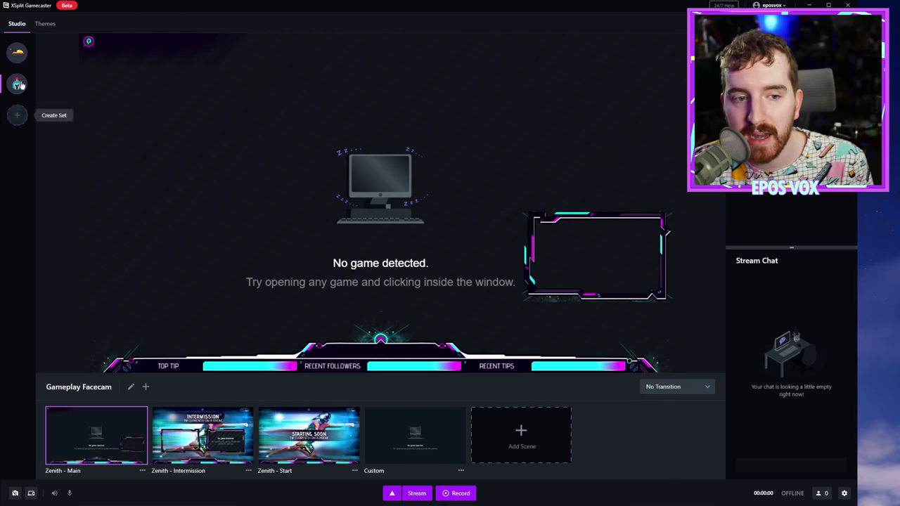
right_click(17, 89)
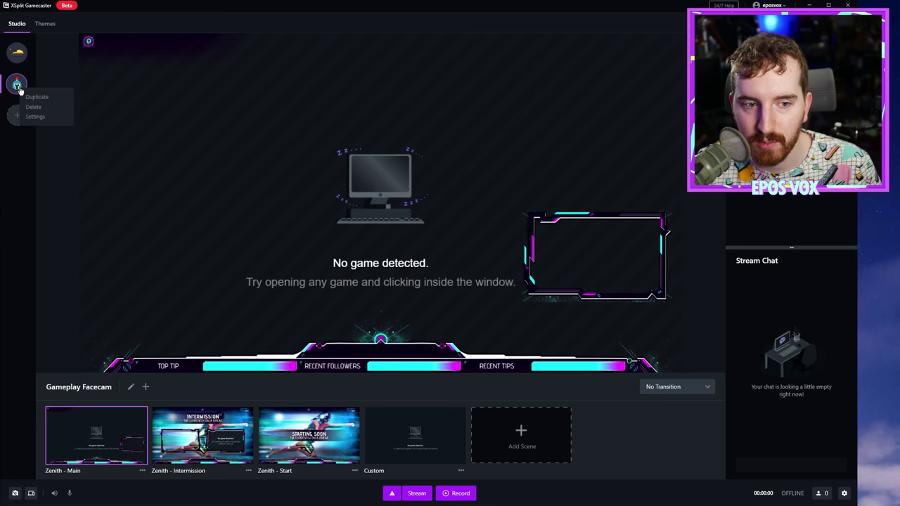
click(35, 117)
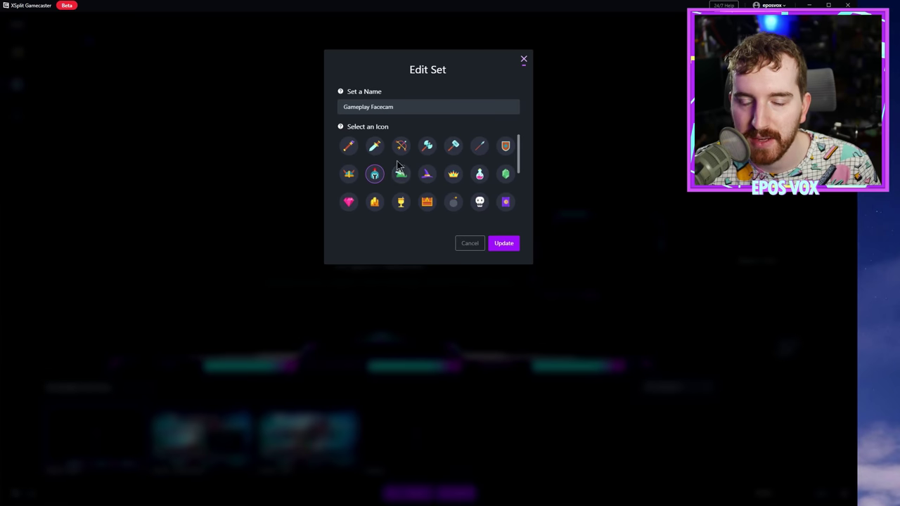
click(524, 59)
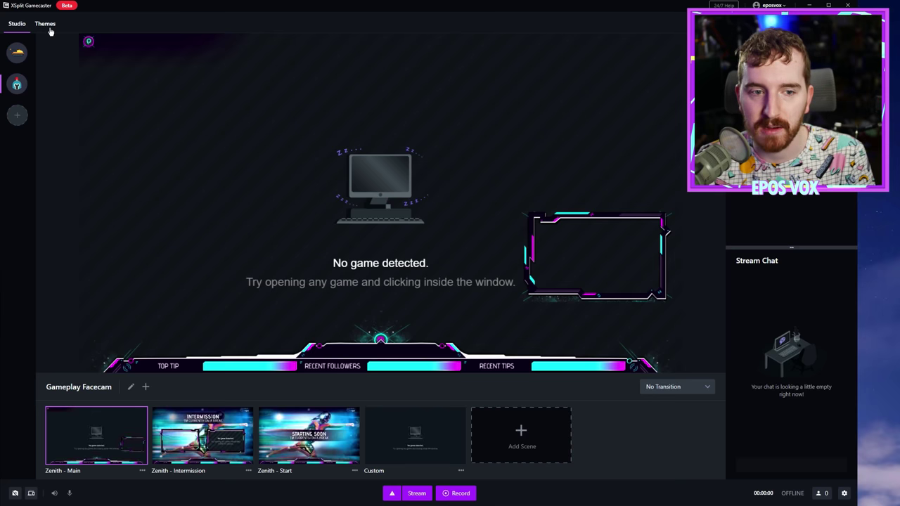
click(23, 59)
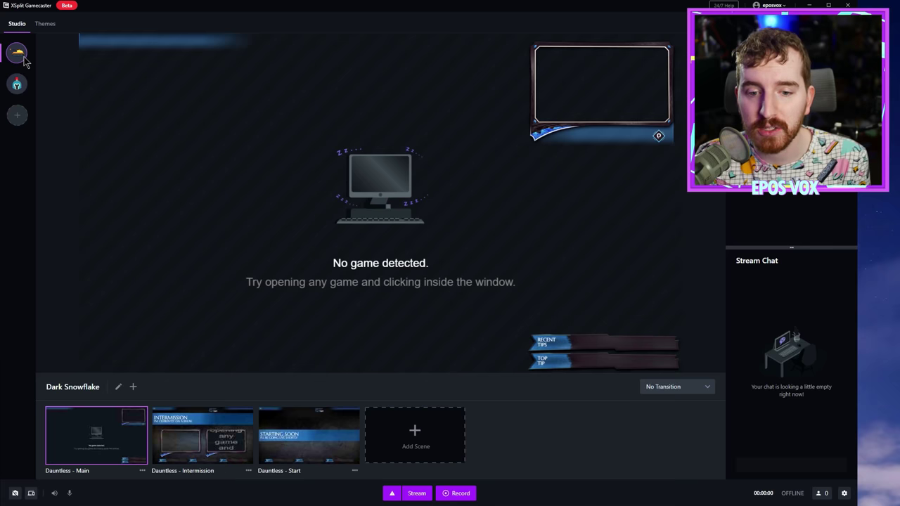
click(23, 59)
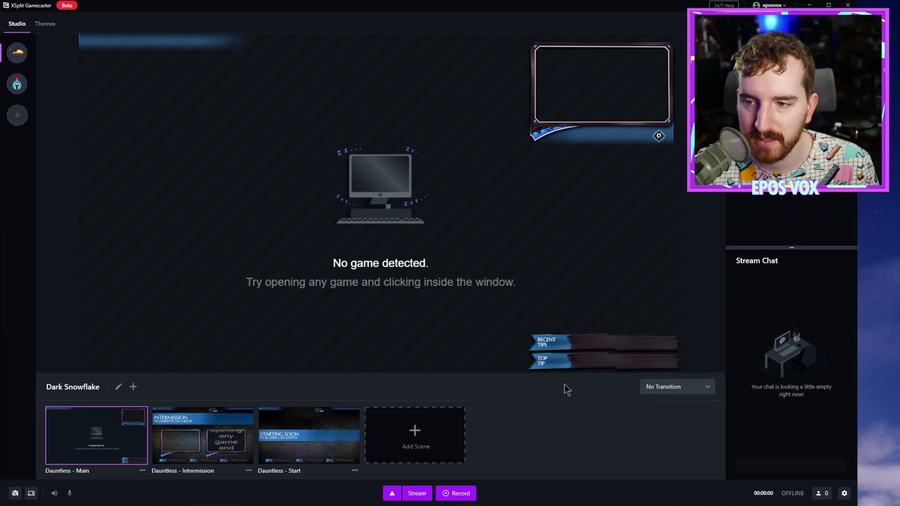
mouse_move(206, 439)
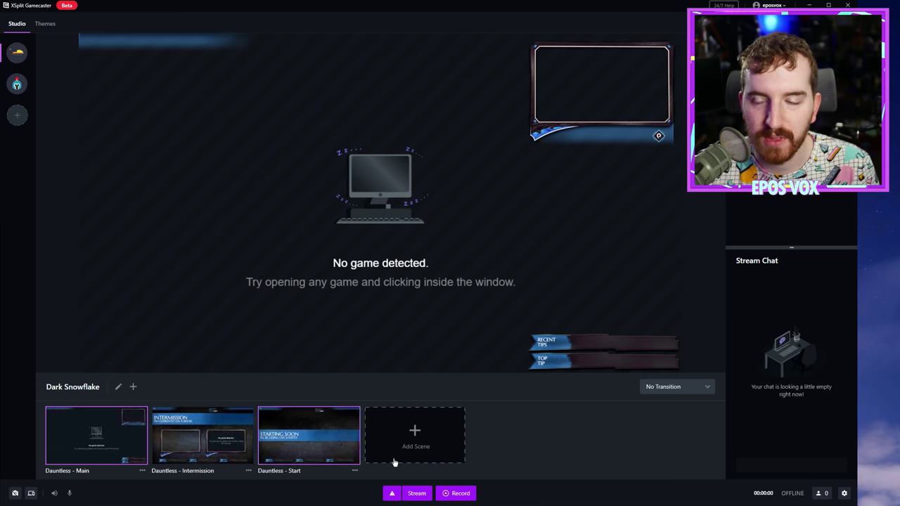
mouse_move(209, 133)
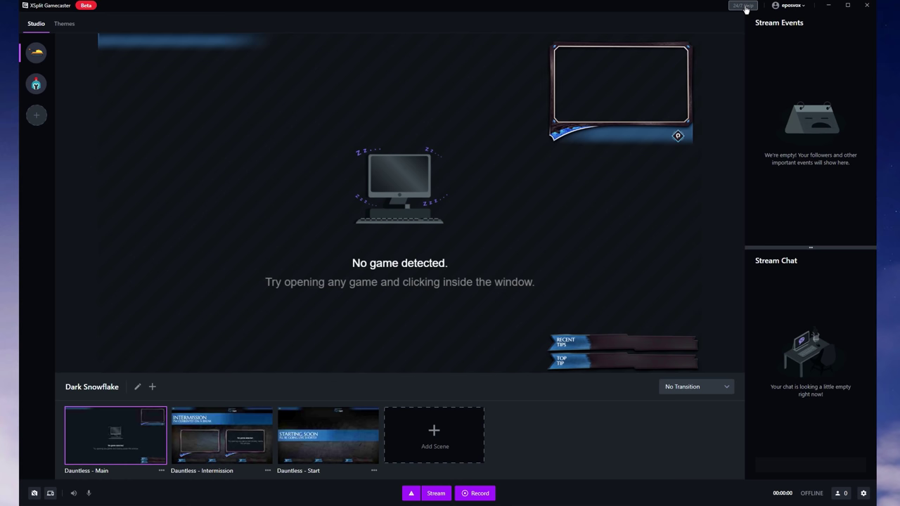
click(746, 9)
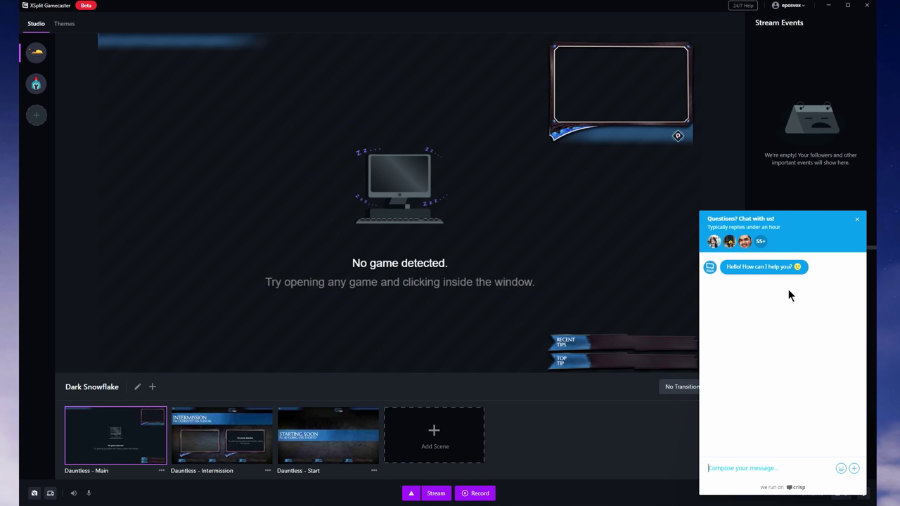
Step: Close the help chat, view and close the application settings, and check the account menu
click(856, 220)
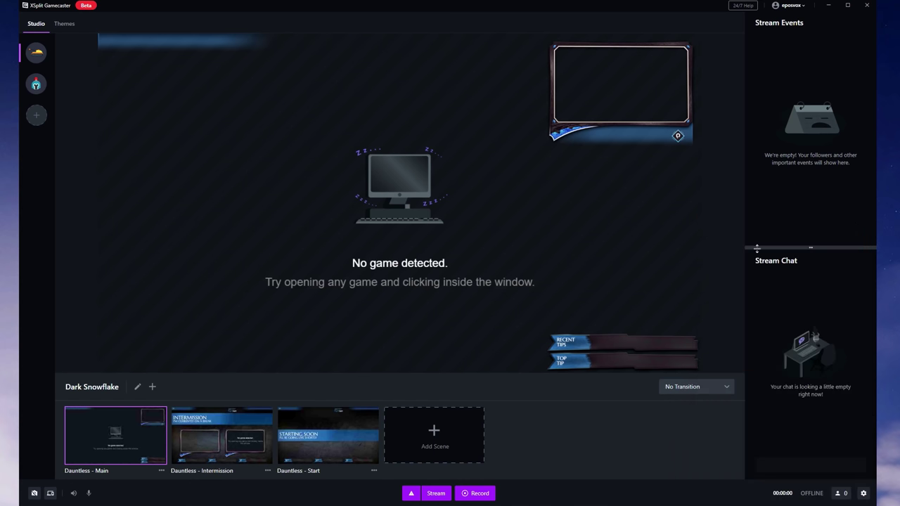
click(800, 6)
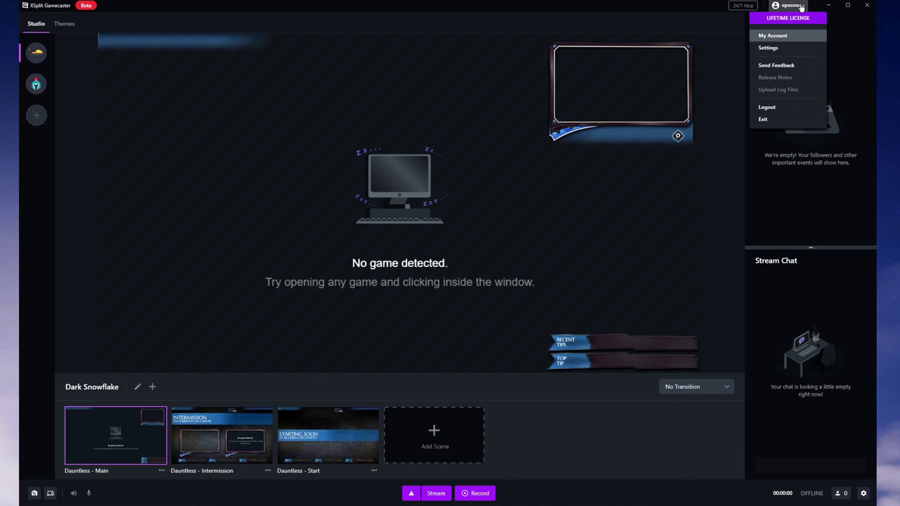
click(774, 48)
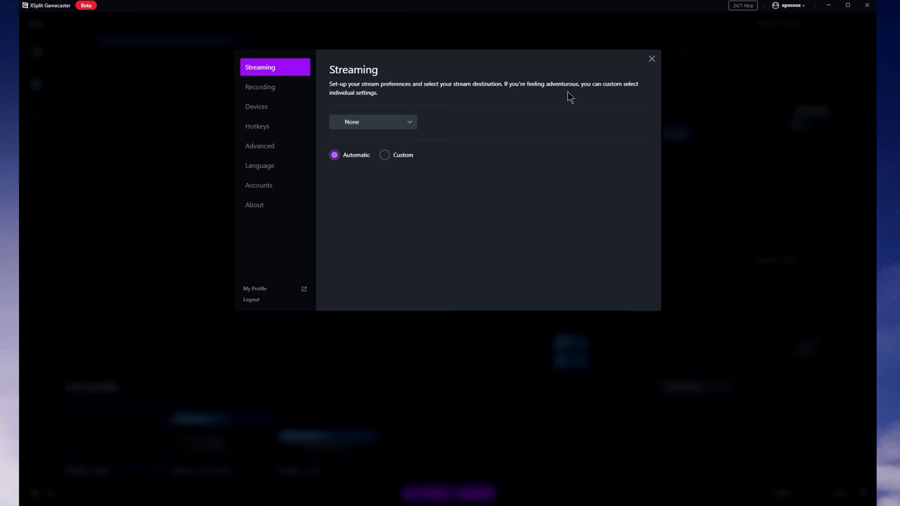
click(651, 60)
click(800, 9)
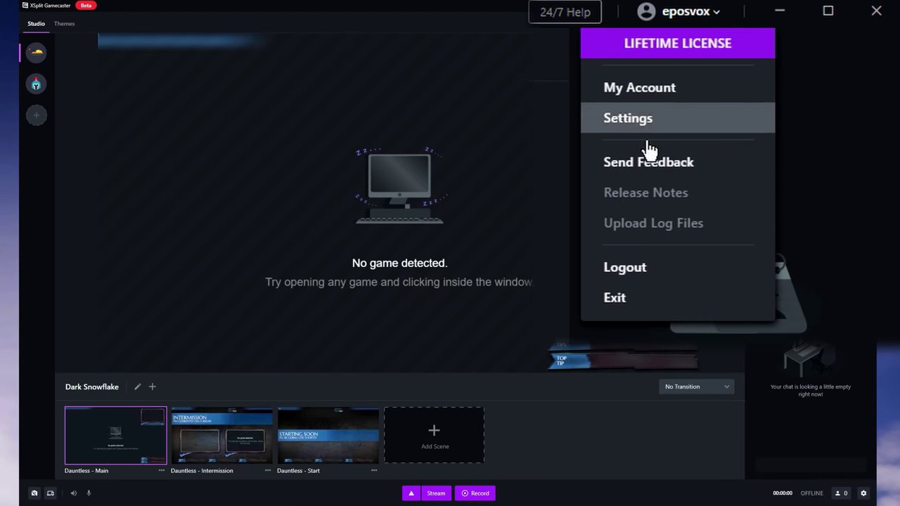
click(847, 63)
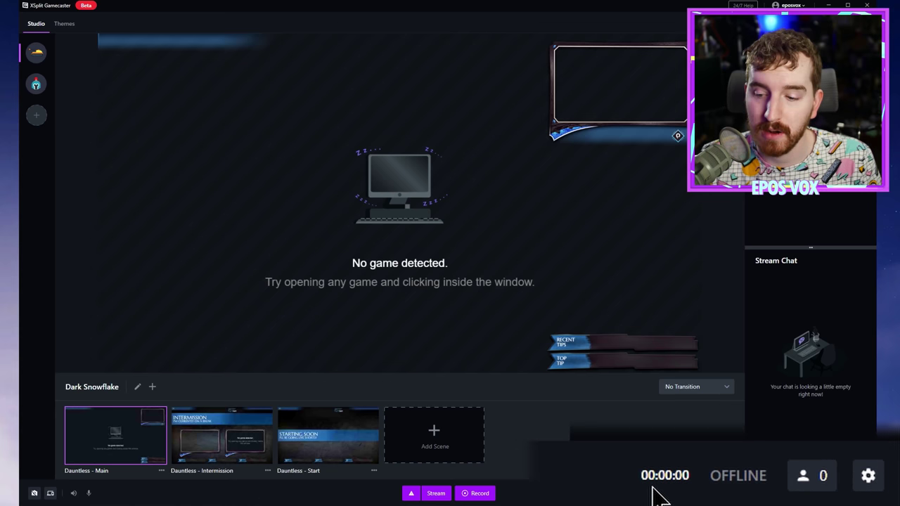
Step: Hide the viewer count, then review the Accounts settings and close the dialog
click(810, 482)
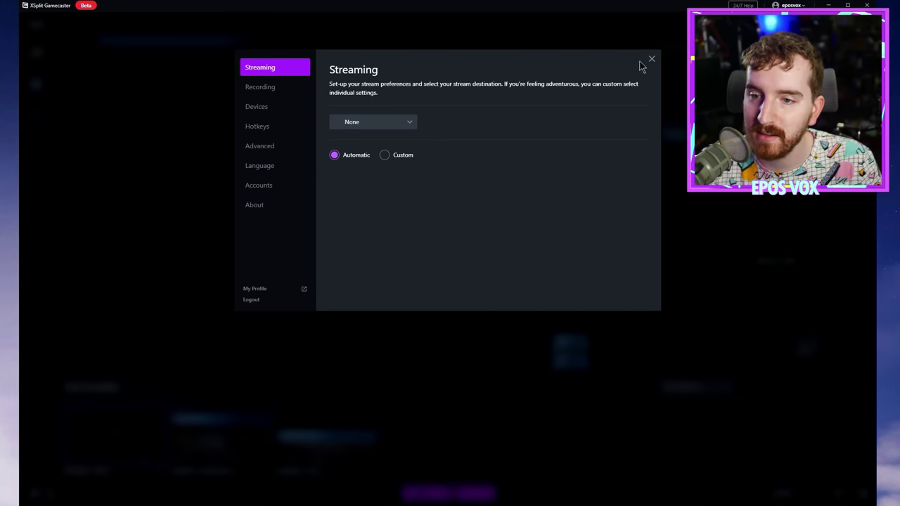
click(651, 60)
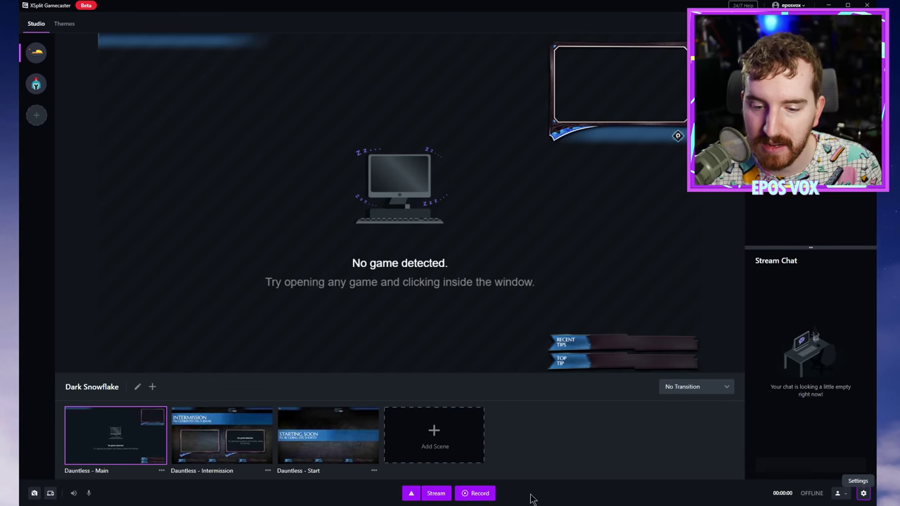
click(415, 497)
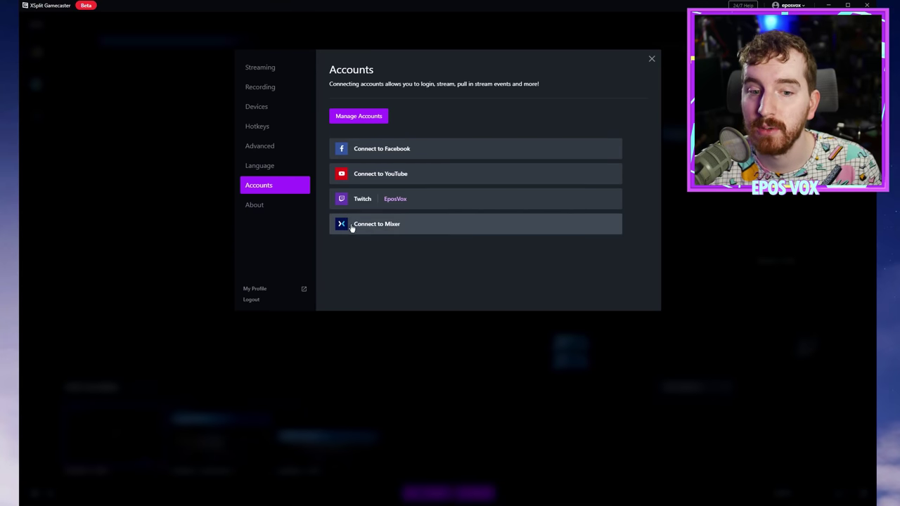
click(652, 61)
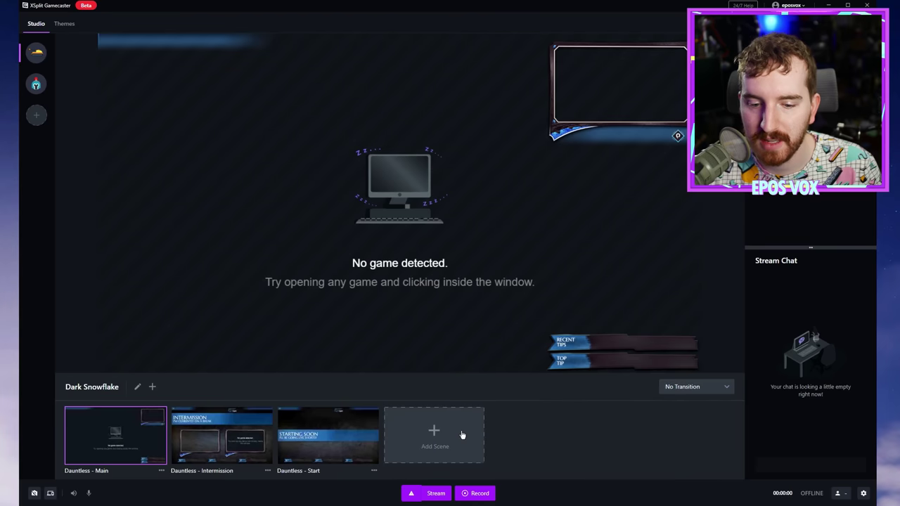
Step: Use Chat Mic (TC-Helicon GoXLR) as the microphone at volume 100, then check the speaker options
click(88, 495)
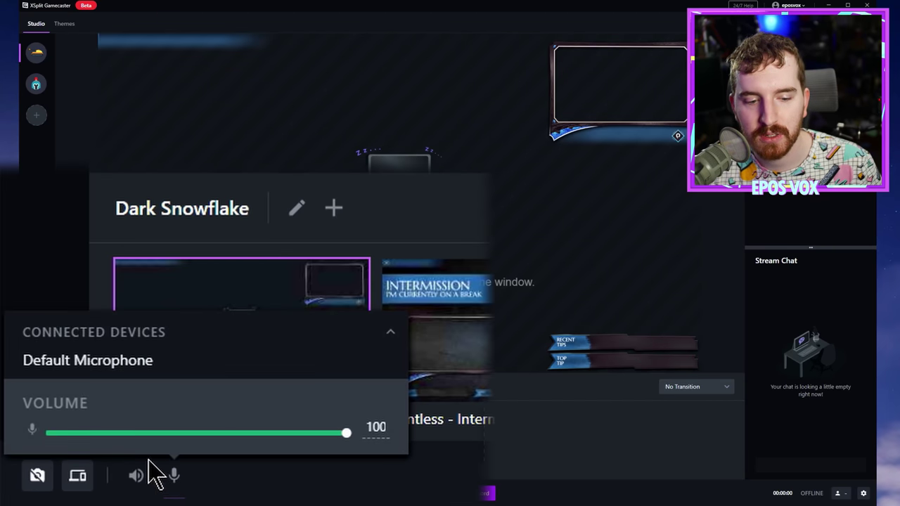
click(56, 477)
drag(92, 432, 357, 438)
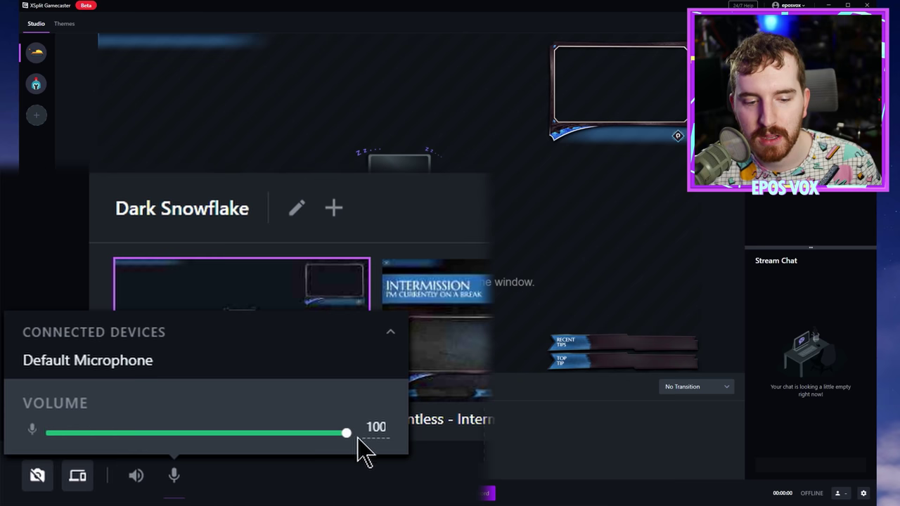
click(254, 368)
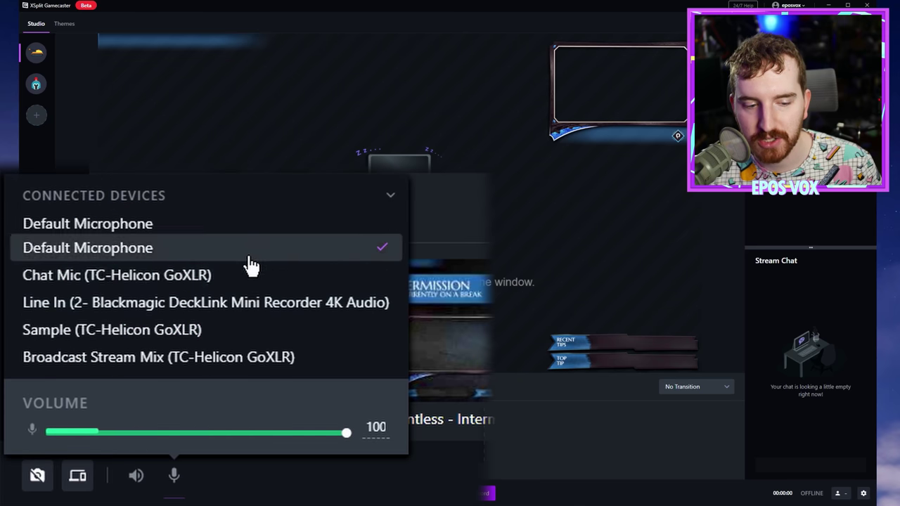
click(243, 278)
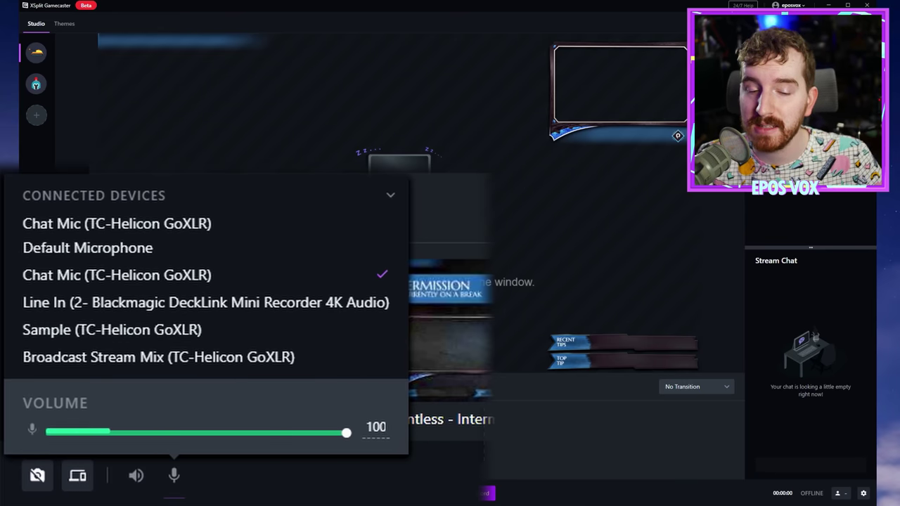
click(174, 475)
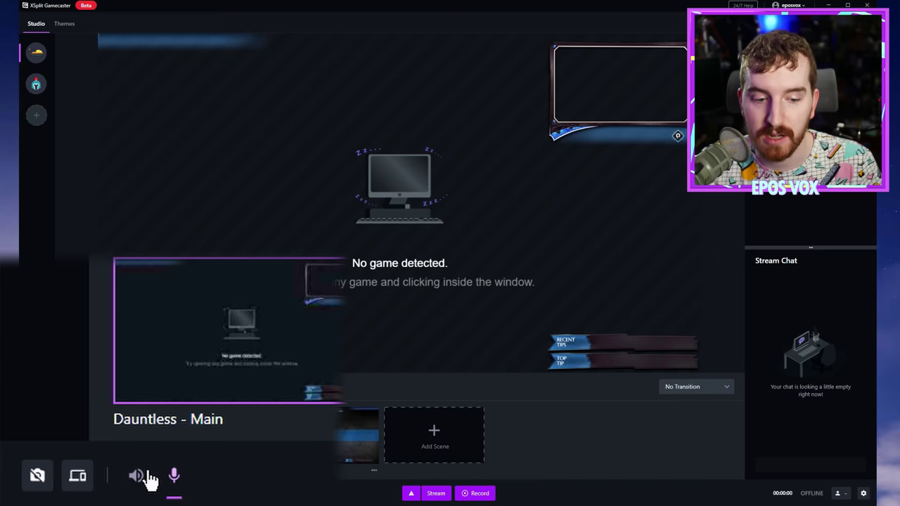
click(149, 472)
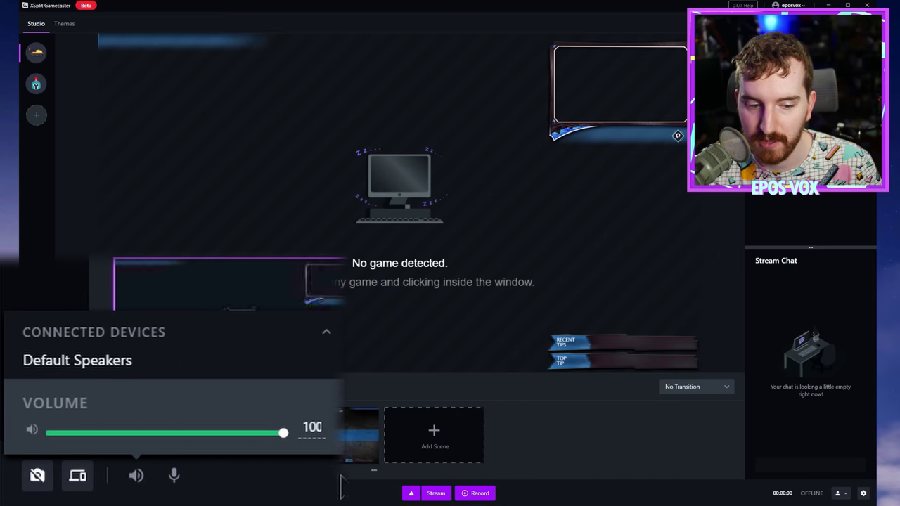
click(136, 476)
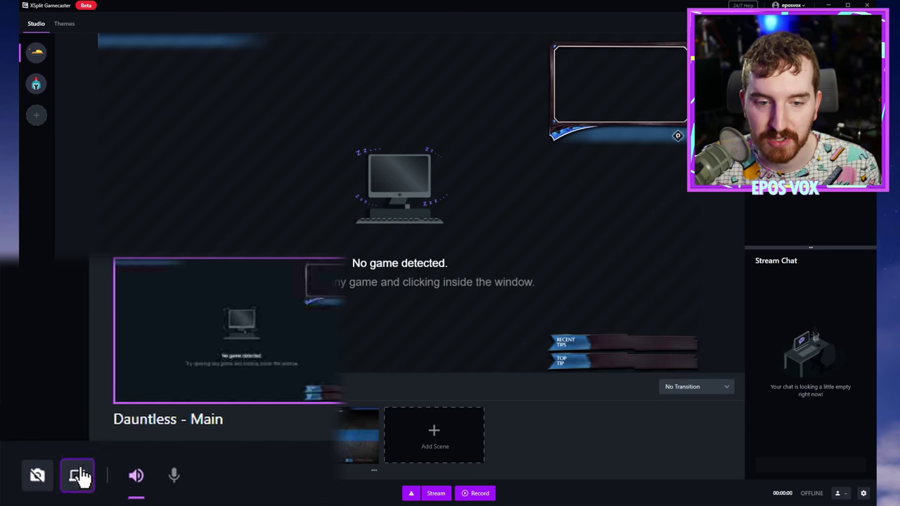
Step: Review the Main Input Source capture options for a console or other device
click(78, 474)
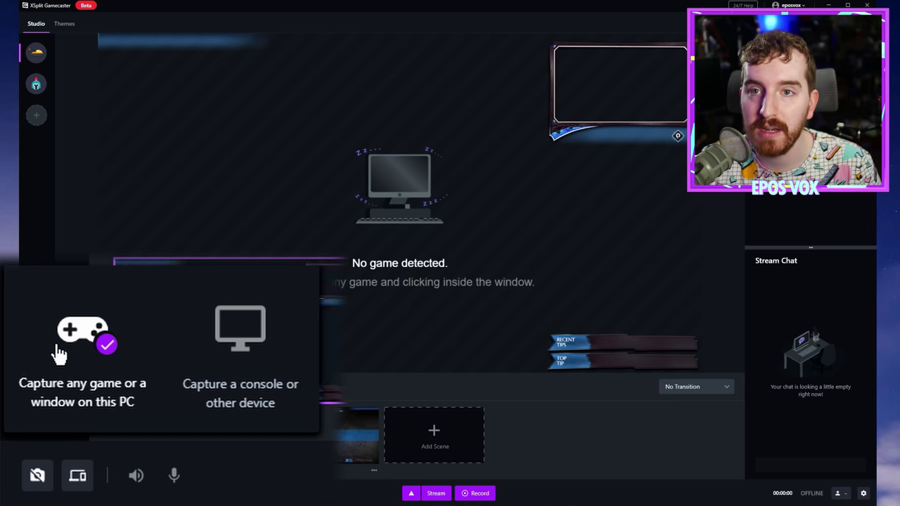
click(240, 340)
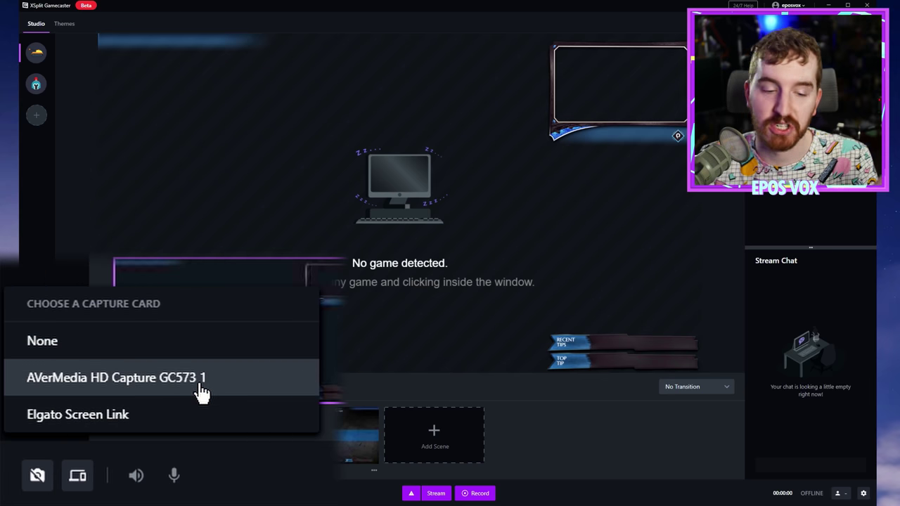
click(80, 480)
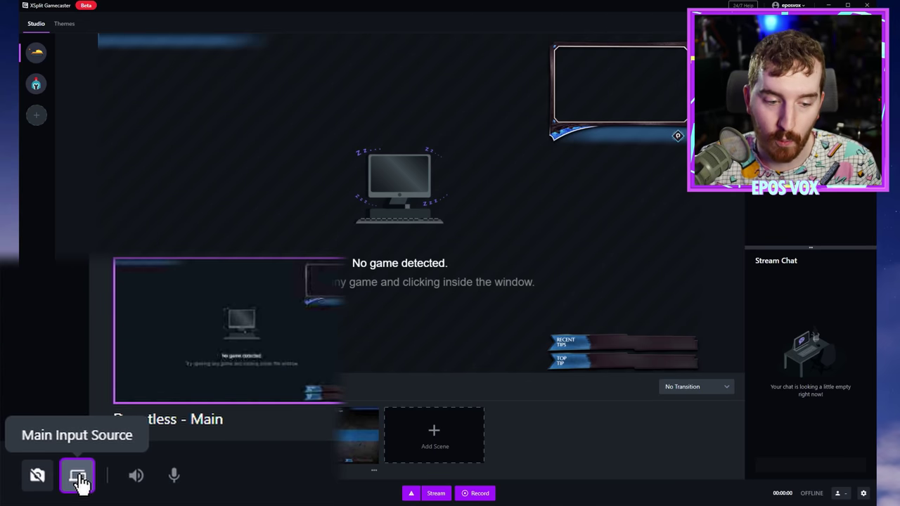
Step: Select Blackmagic WDM Capture as the facecam camera source
click(34, 493)
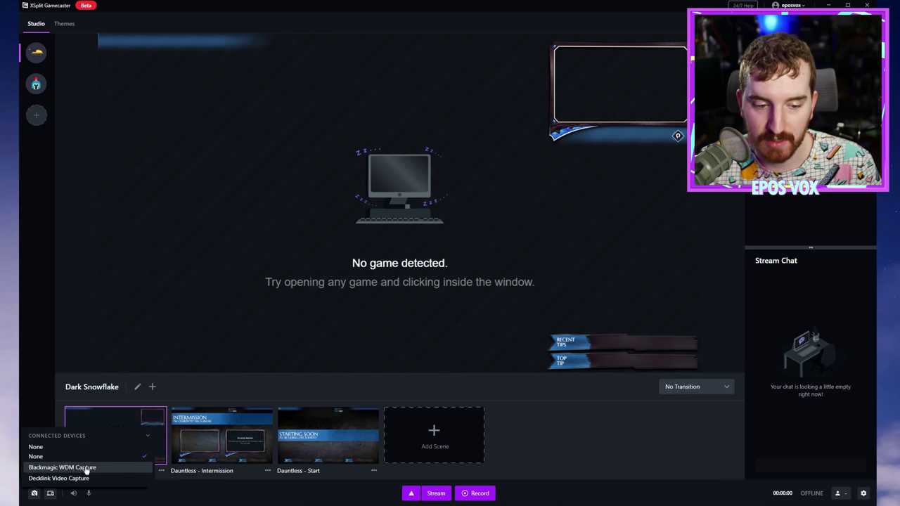
click(86, 468)
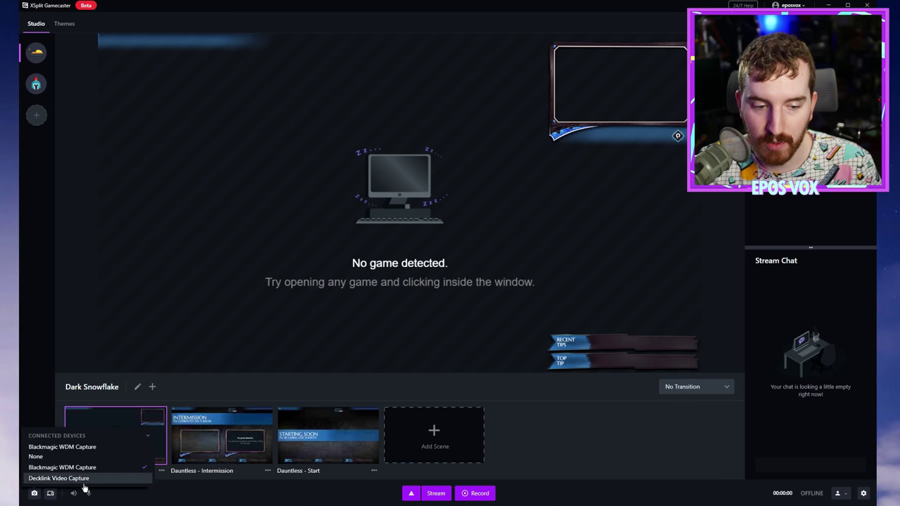
click(35, 494)
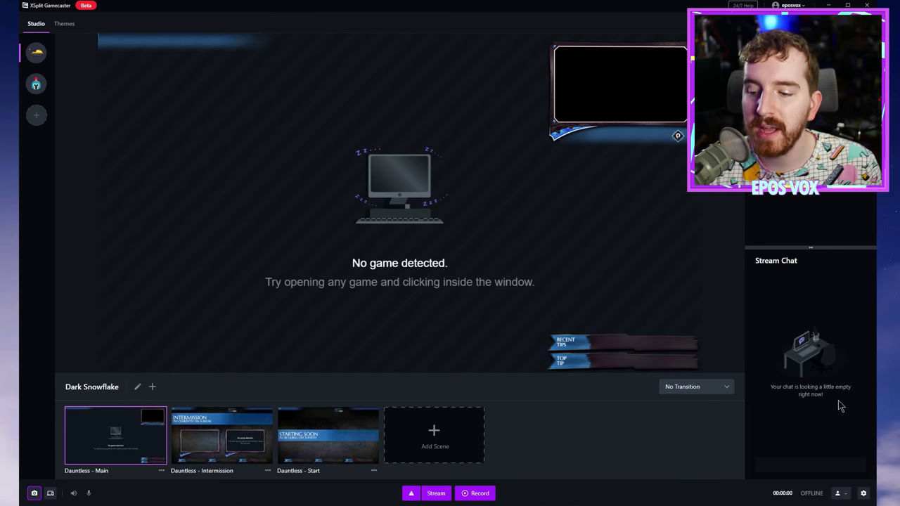
click(864, 493)
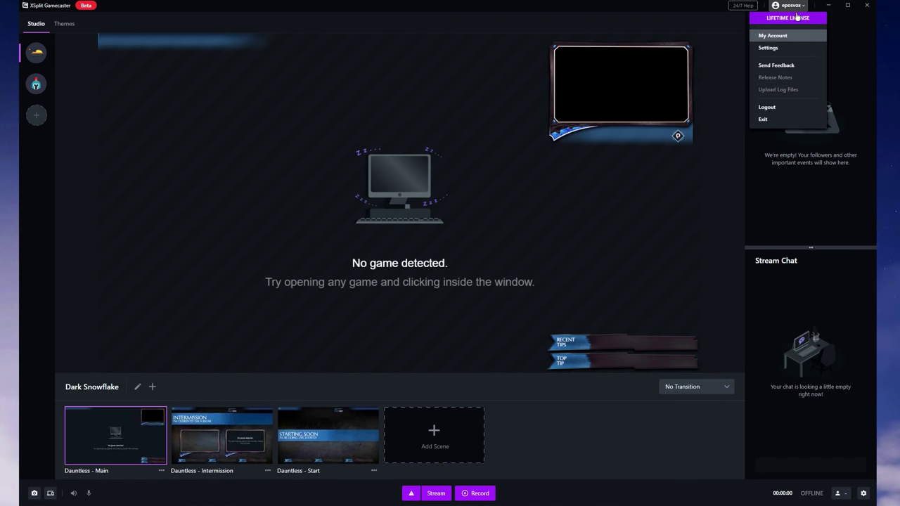
Step: Confirm the Twitch account under Accounts, then set Twitch as the stream destination
click(864, 493)
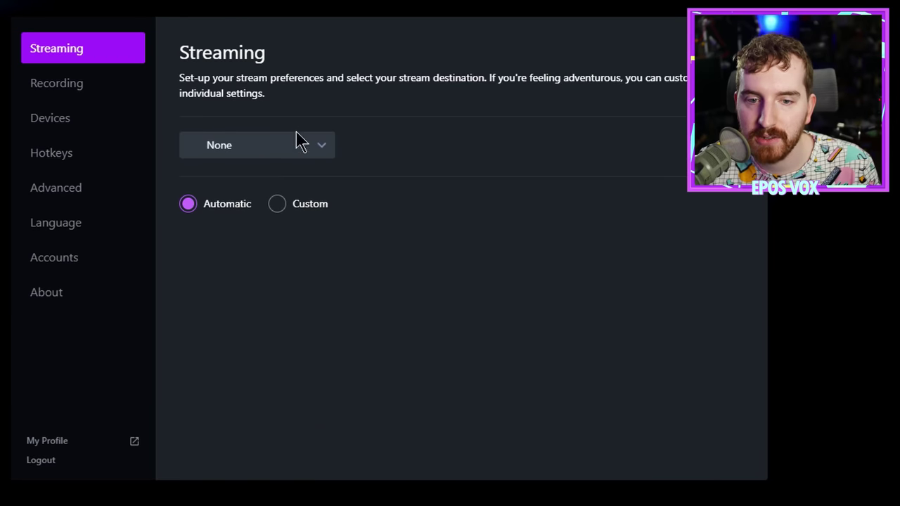
click(395, 121)
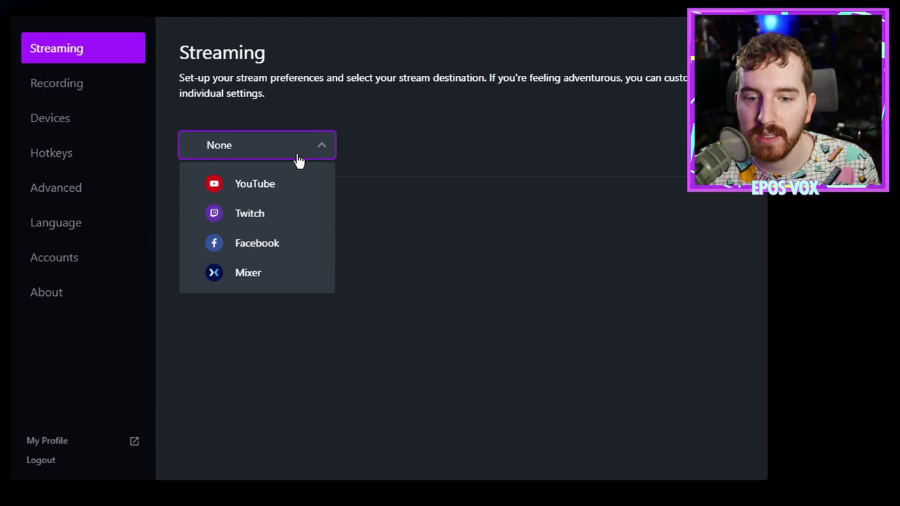
click(358, 153)
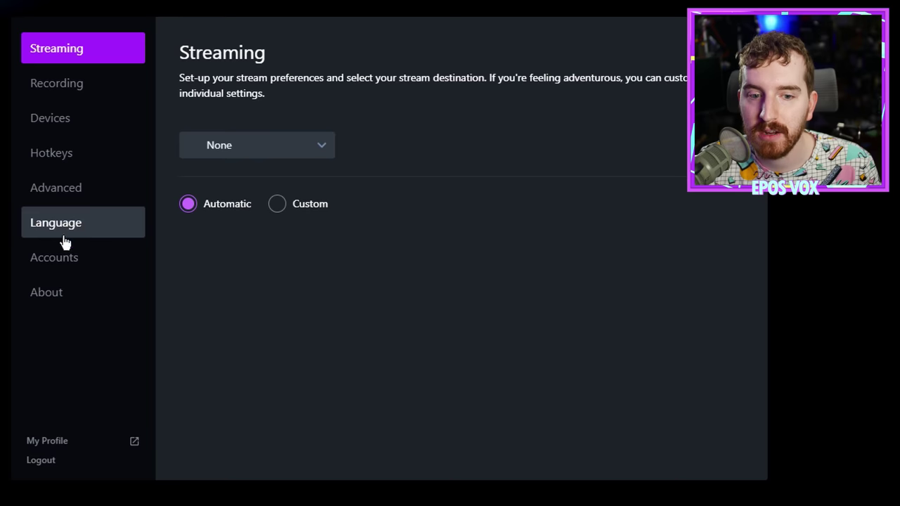
click(64, 258)
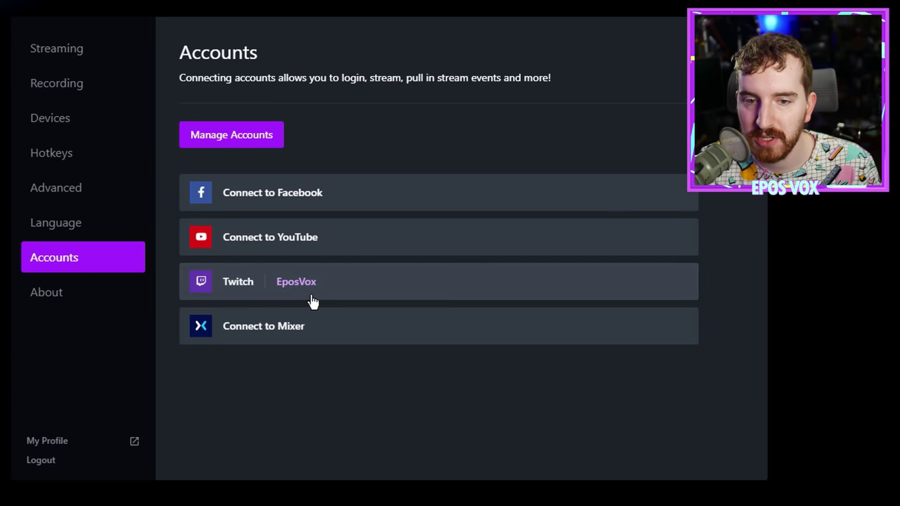
click(100, 59)
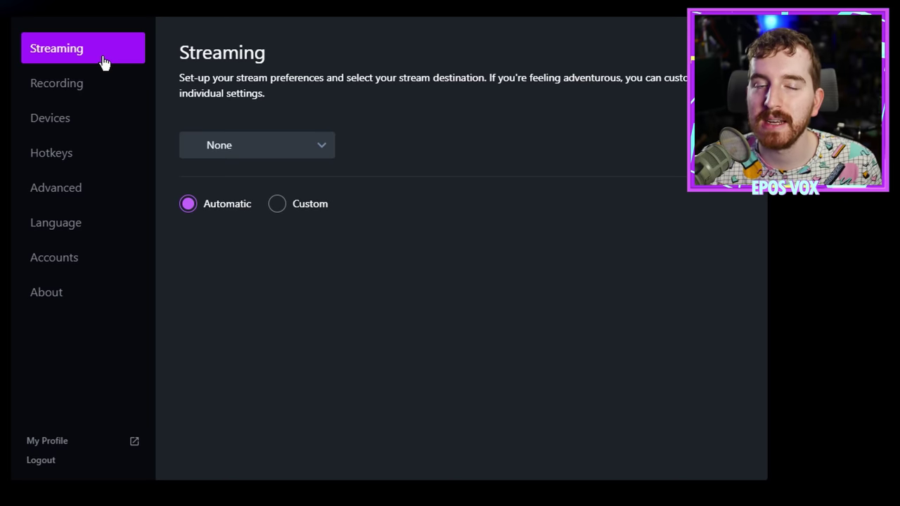
click(299, 151)
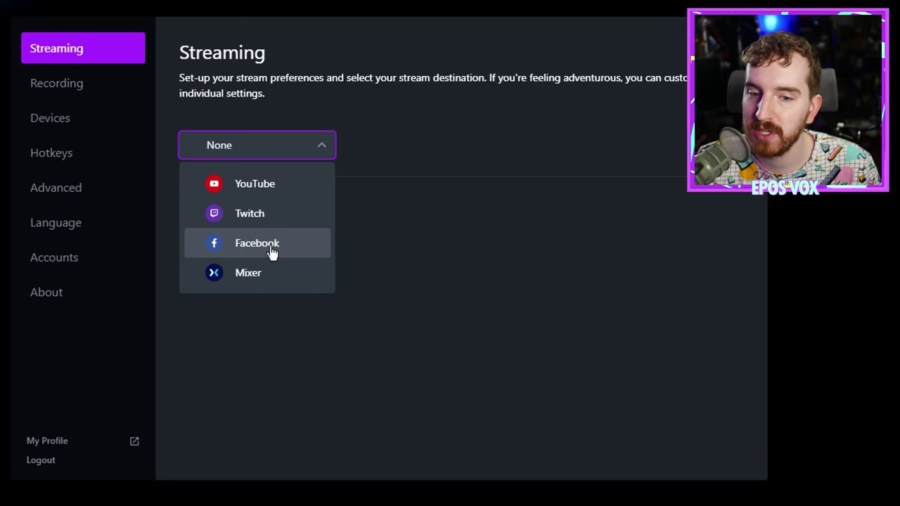
click(275, 216)
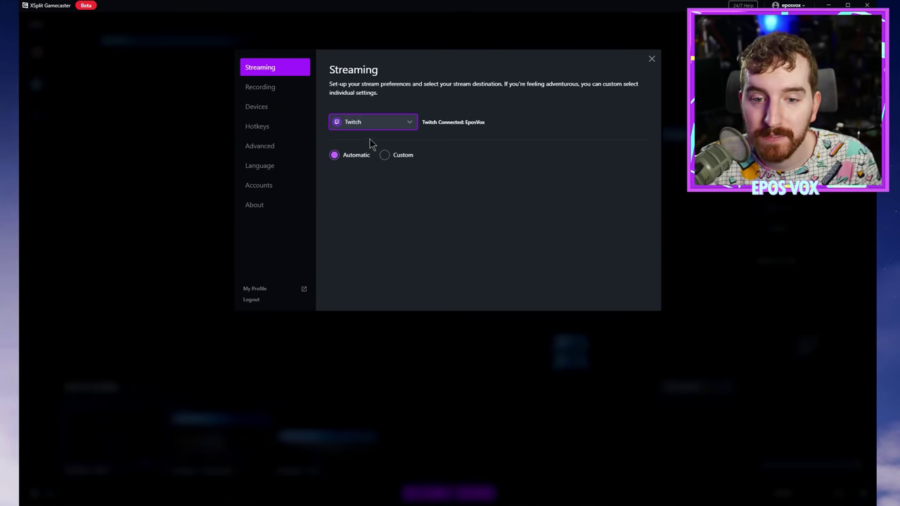
Step: Keep Twitch as the destination, close Settings, and scroll through Stream Events
click(370, 125)
click(370, 169)
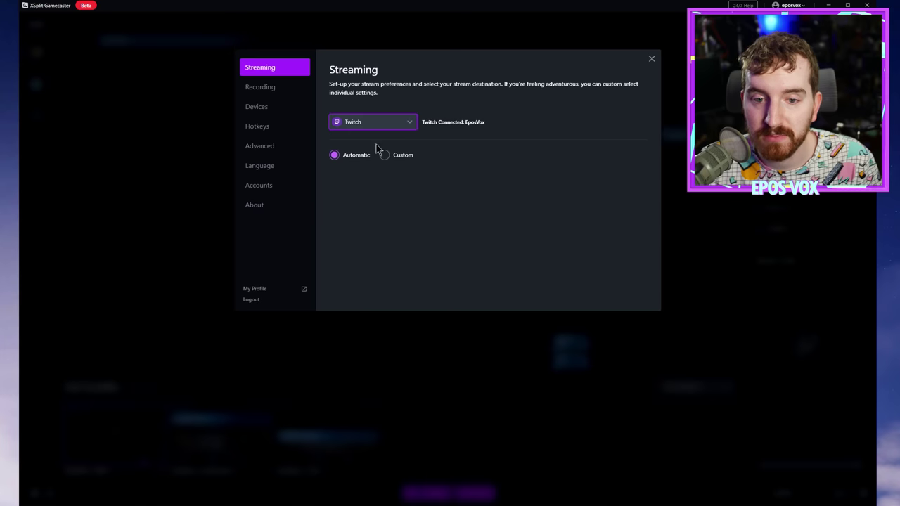
click(651, 58)
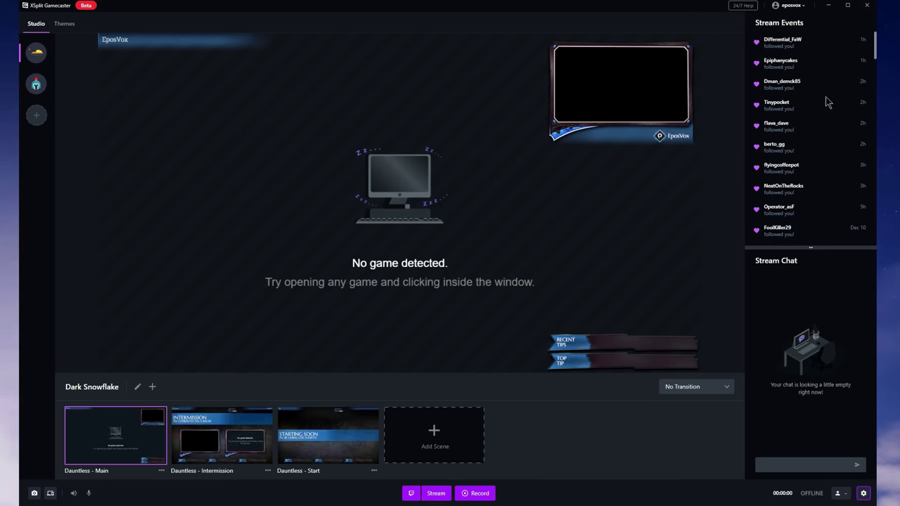
scroll(828, 102, down, 10)
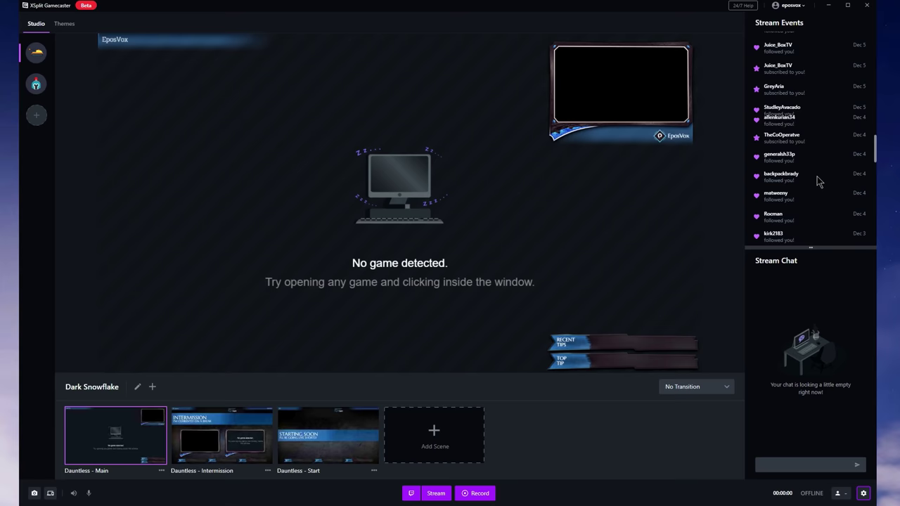
scroll(819, 184, up, 10)
scroll(789, 183, down, 5)
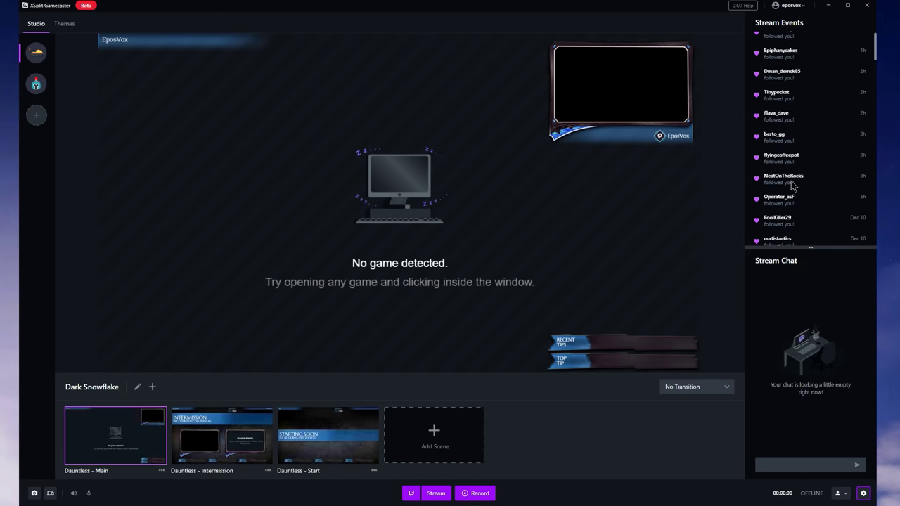
scroll(791, 184, up, 2)
scroll(792, 185, up, 2)
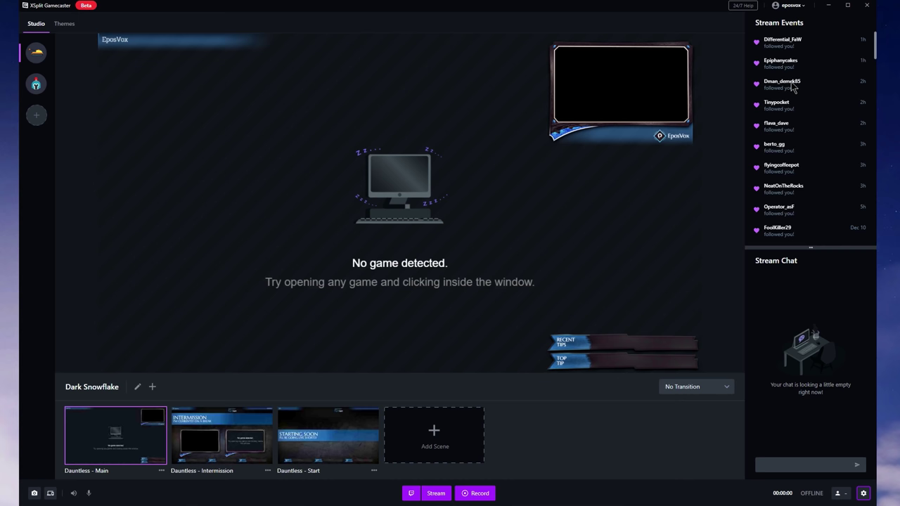
scroll(808, 130, down, 2)
scroll(795, 132, up, 2)
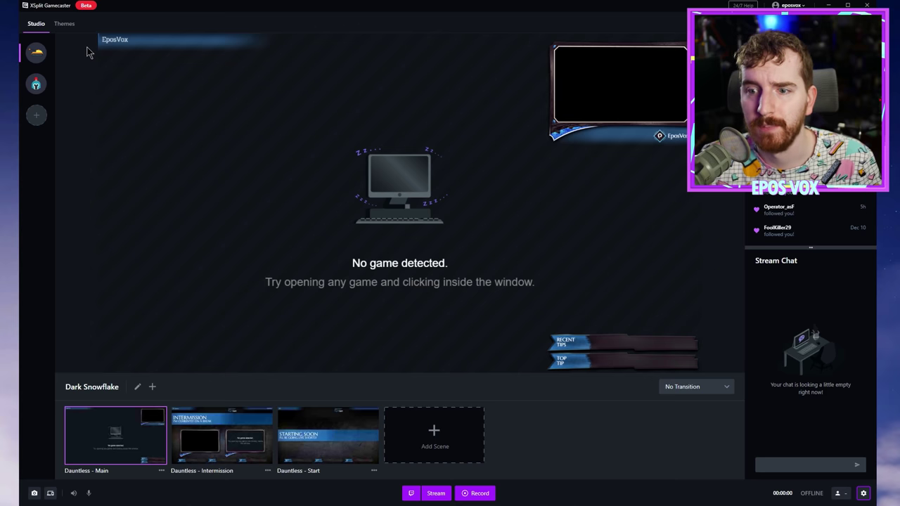
Step: Send the message 'Test' in the Stream Chat
mouse_move(672, 158)
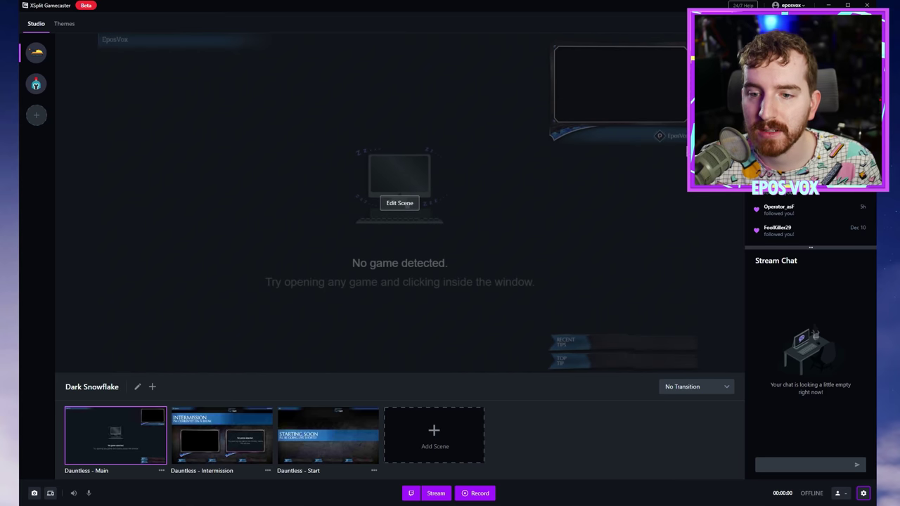
click(813, 465)
text(Test)
key(Return)
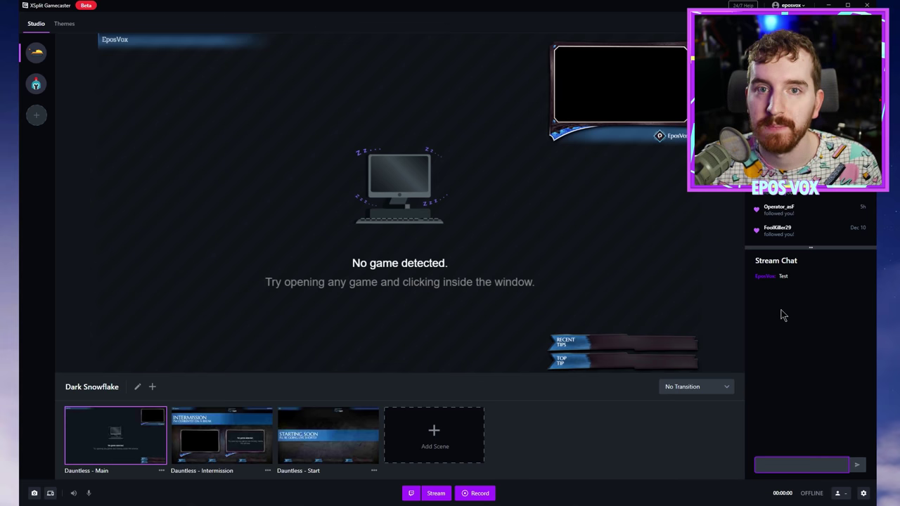
Step: Switch streaming to Custom settings with US East: Chicago as the ingest server
click(864, 493)
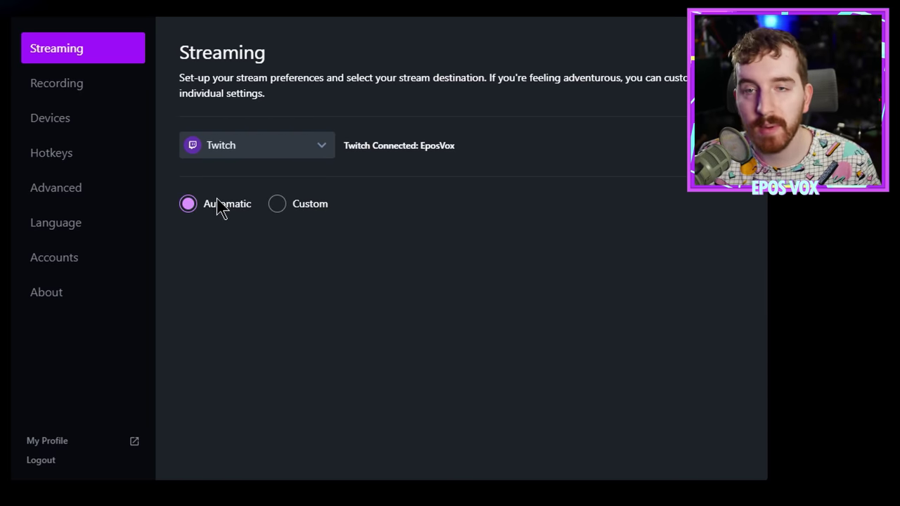
click(273, 215)
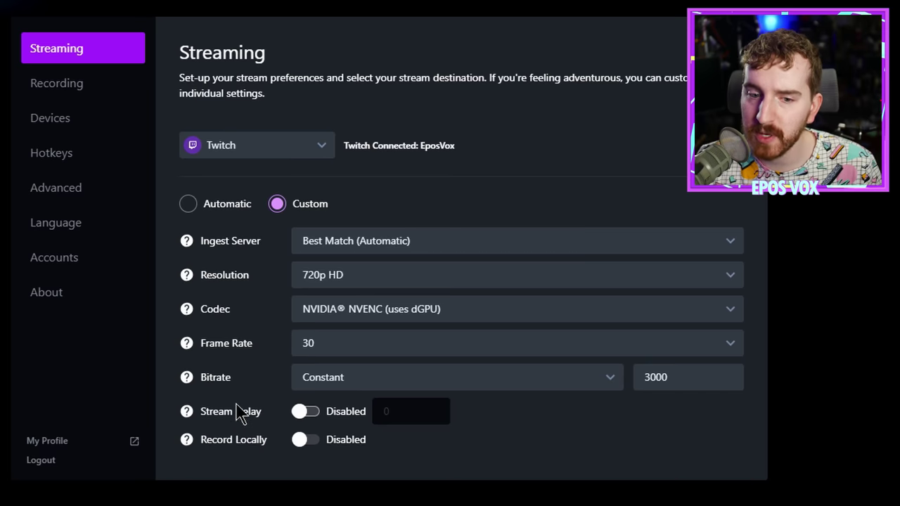
click(434, 240)
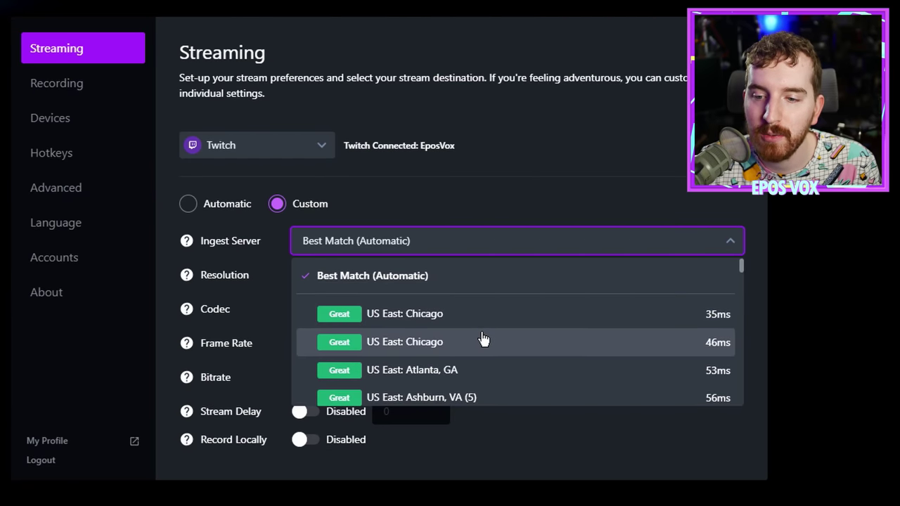
scroll(482, 342, down, 15)
scroll(478, 345, down, 12)
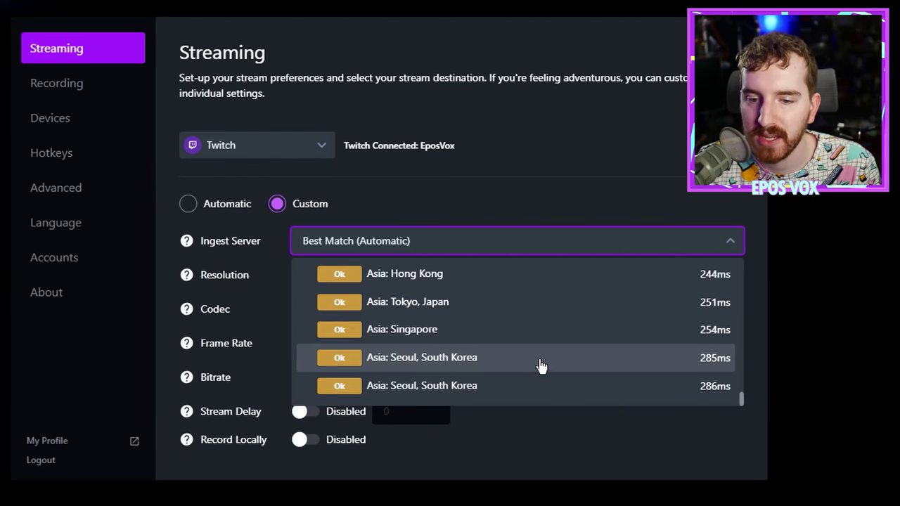
scroll(464, 371, up, 20)
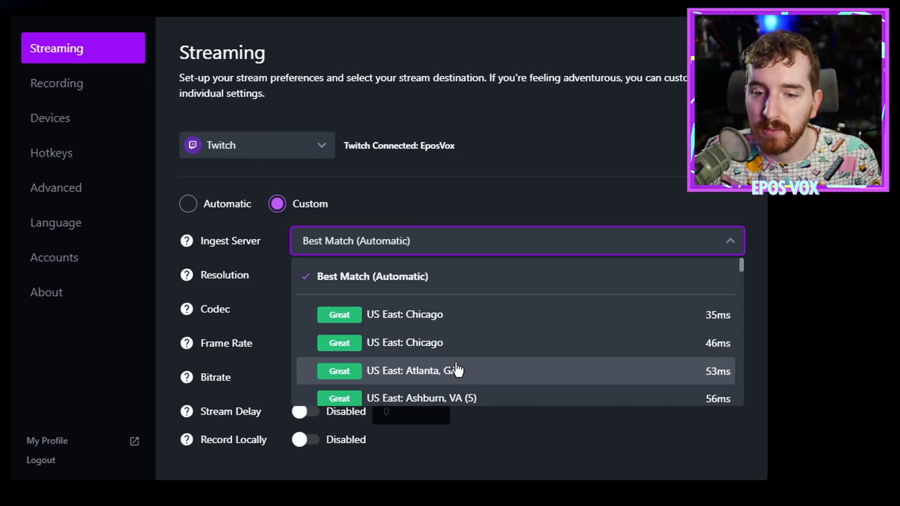
click(462, 329)
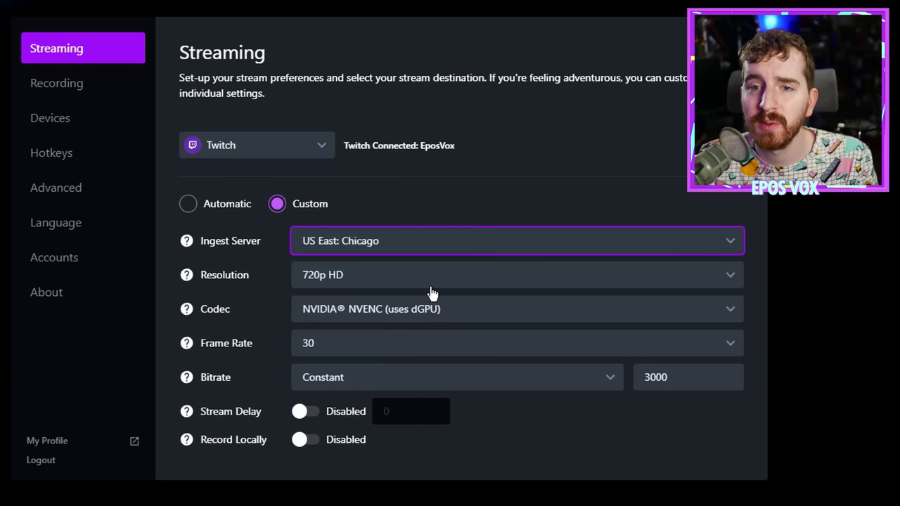
click(410, 239)
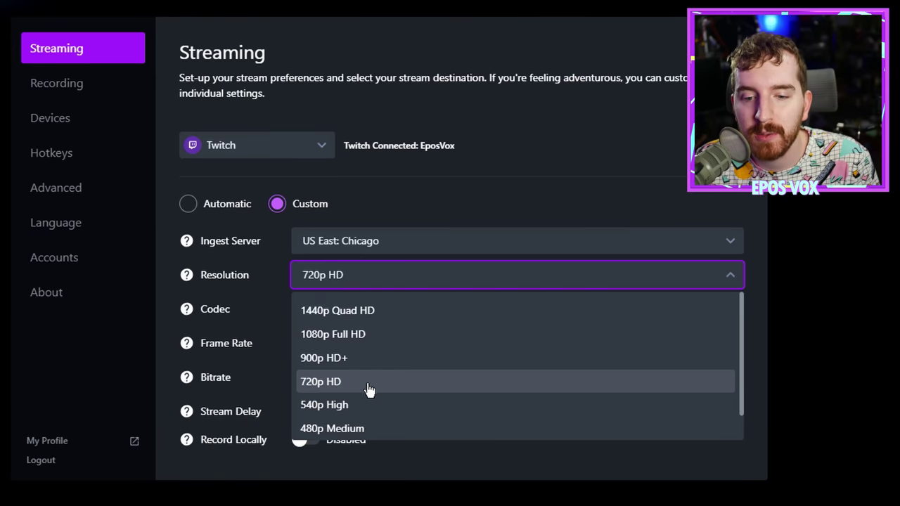
Step: Keep the stream resolution at 720p HD and bring up the video codec choices
scroll(370, 389, down, 1)
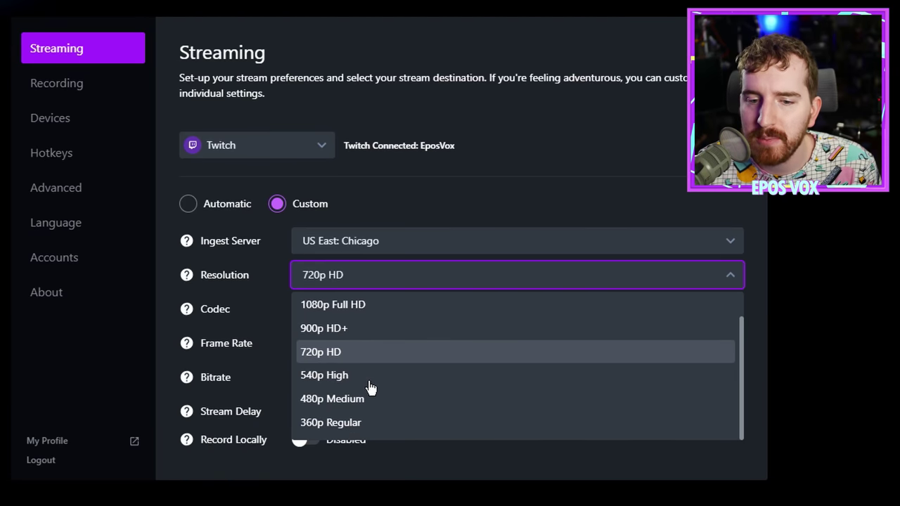
scroll(372, 366, up, 1)
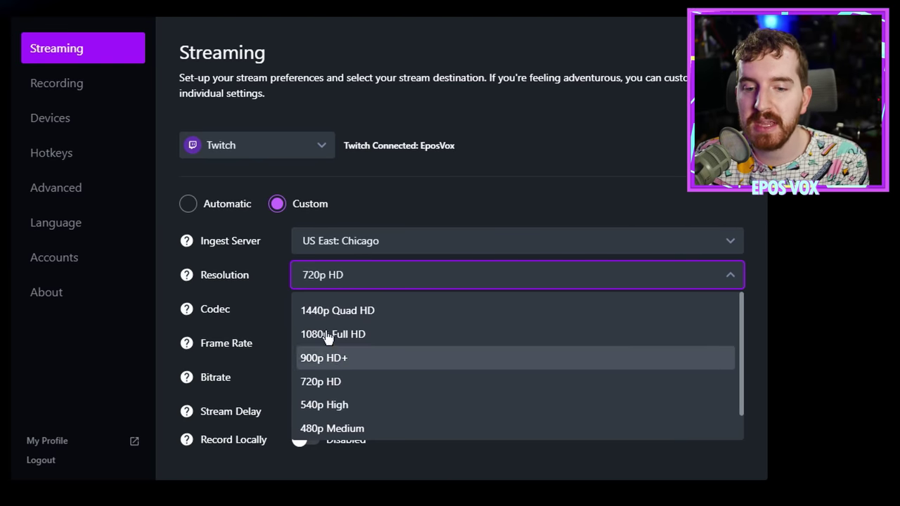
click(296, 279)
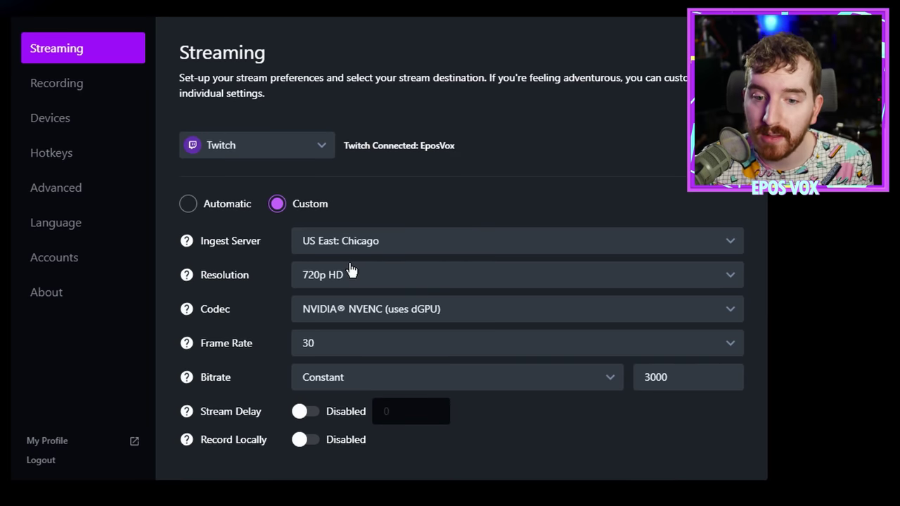
click(402, 285)
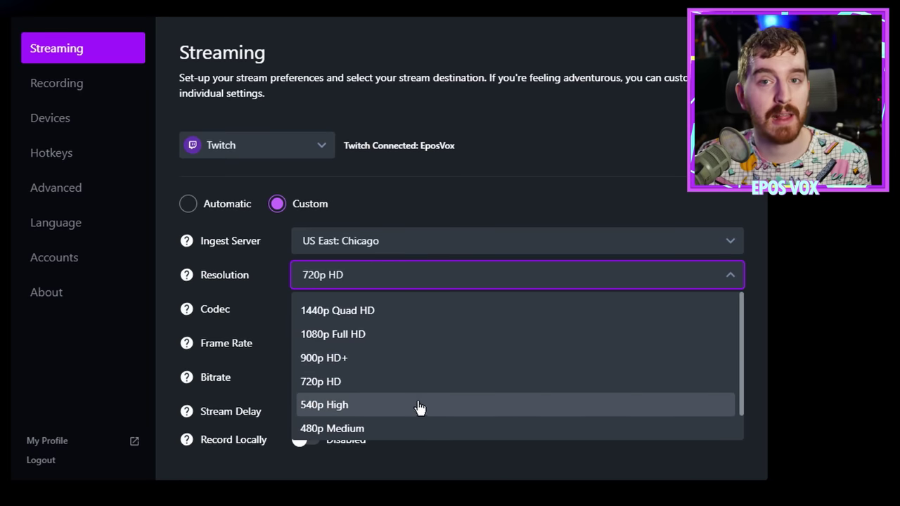
click(392, 382)
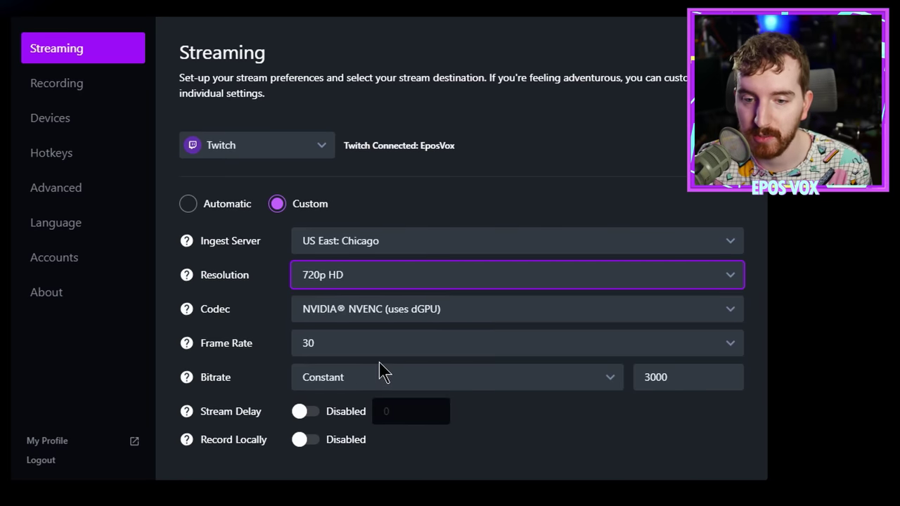
click(320, 313)
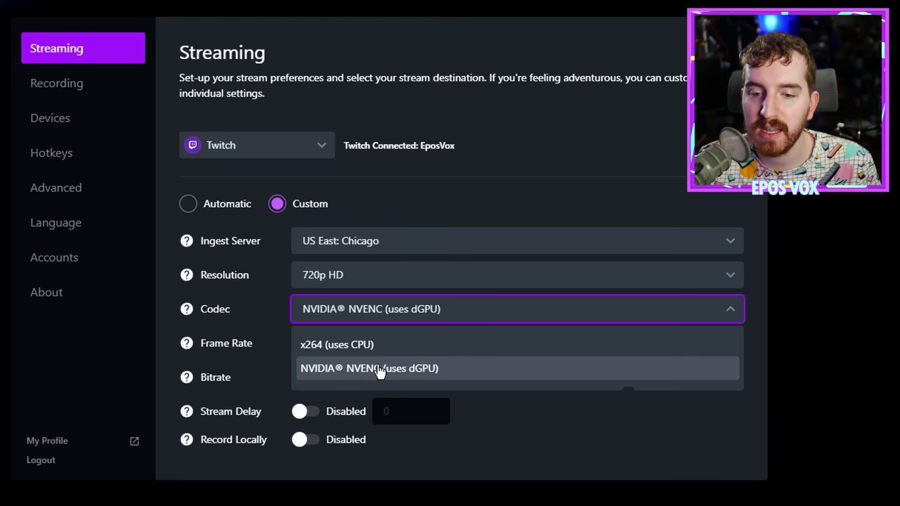
Step: Keep the NVIDIA NVENC codec, then try the AMD VCE codec option
click(377, 370)
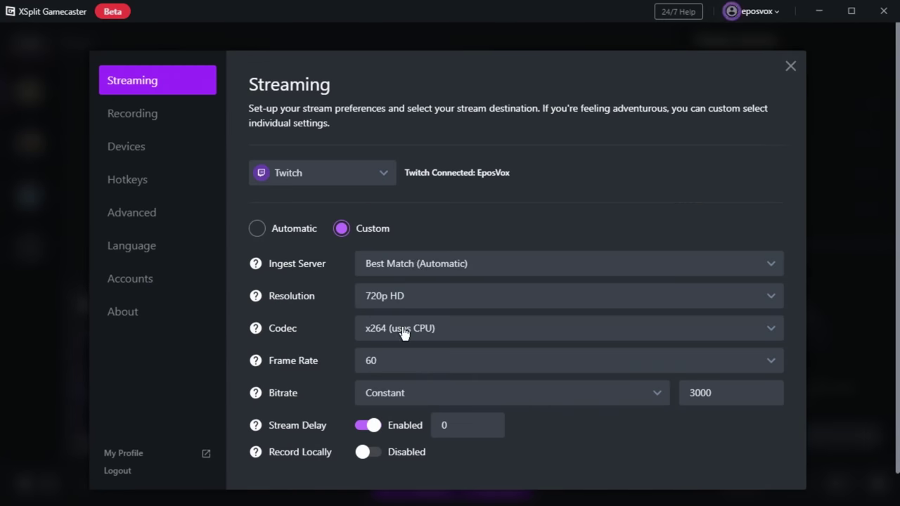
click(404, 333)
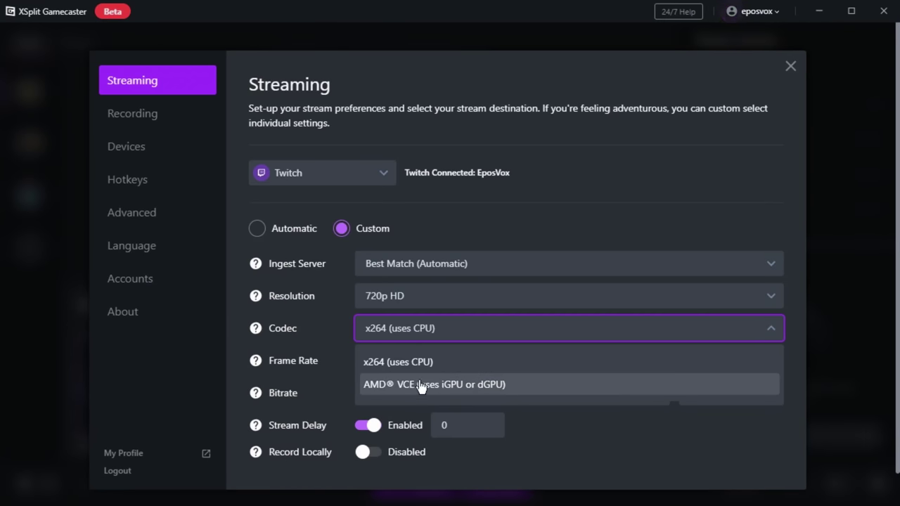
click(475, 384)
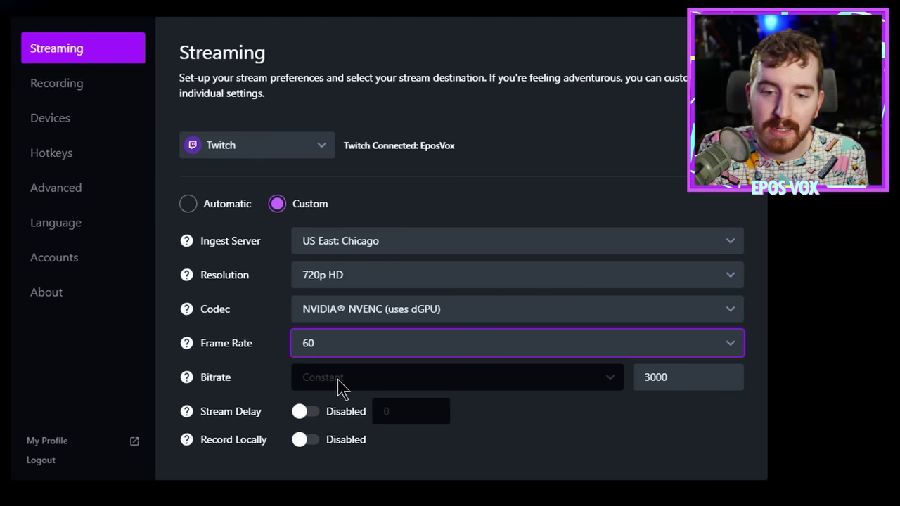
Step: Set the stream bitrate to 6000 and leave Stream Delay disabled
double_click(708, 374)
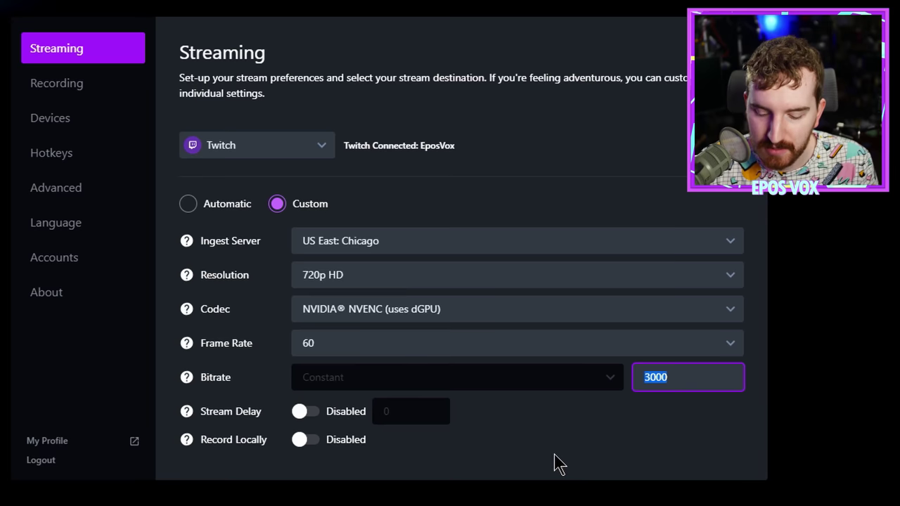
text(6000)
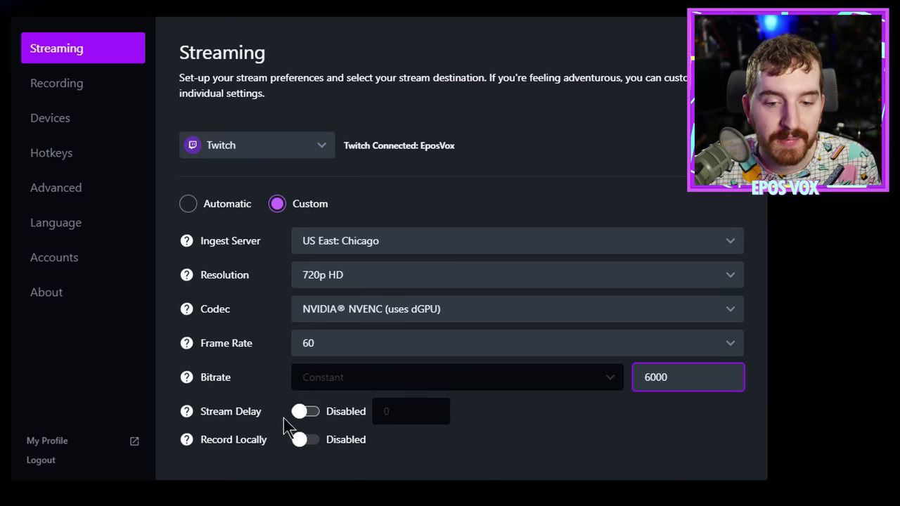
click(307, 415)
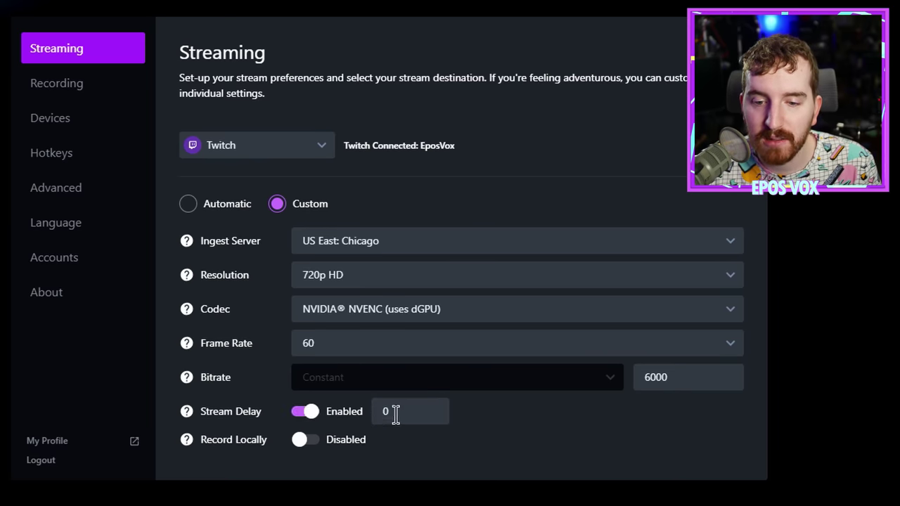
click(396, 414)
click(295, 412)
Step: Try the Record Locally and Split Recordings toggles, leaving local recording disabled
click(303, 441)
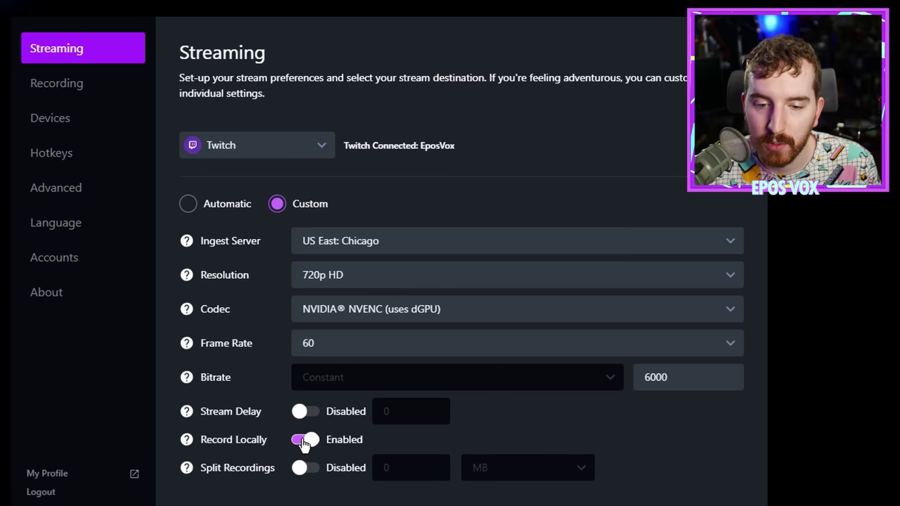
click(307, 470)
click(312, 467)
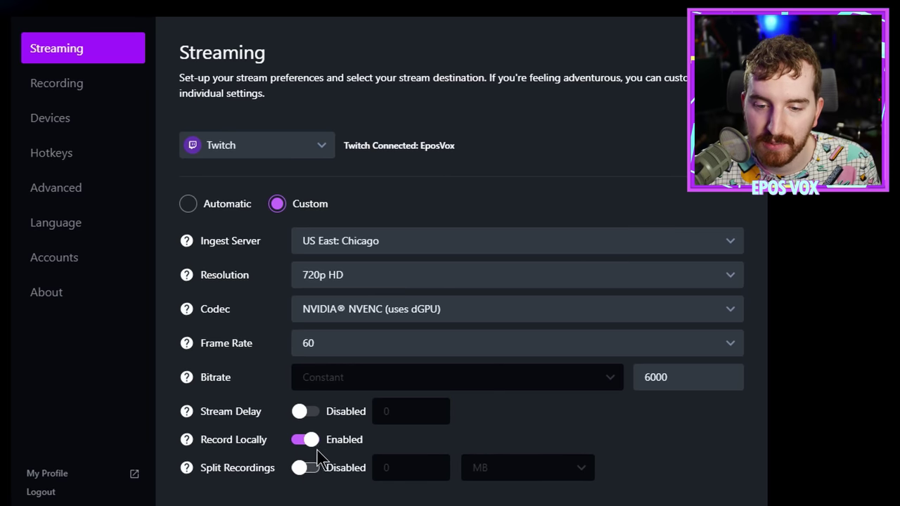
click(312, 443)
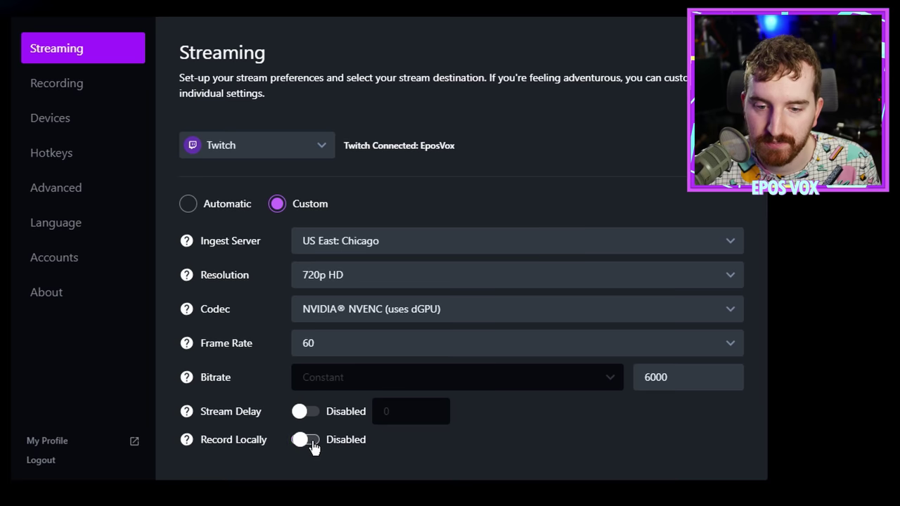
click(310, 444)
click(310, 443)
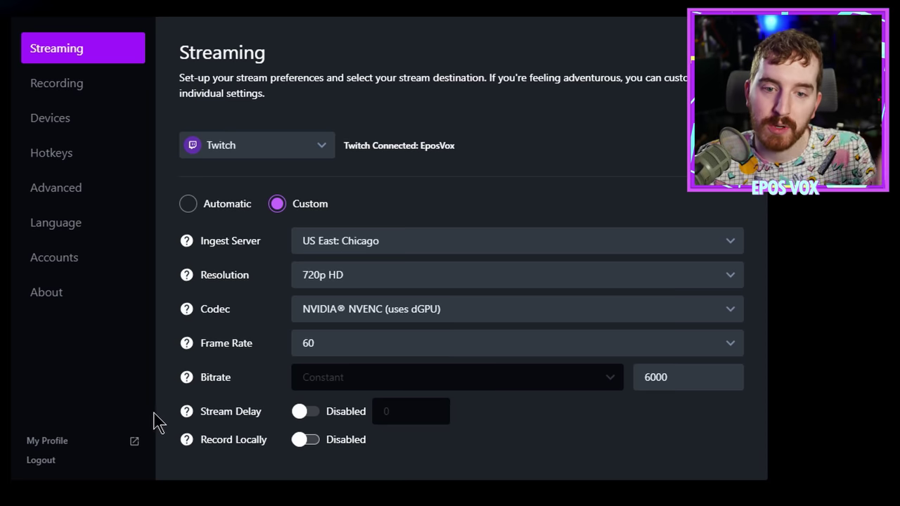
Step: Leave recording quality on Automatic after trying Custom, then view the Devices page
click(129, 93)
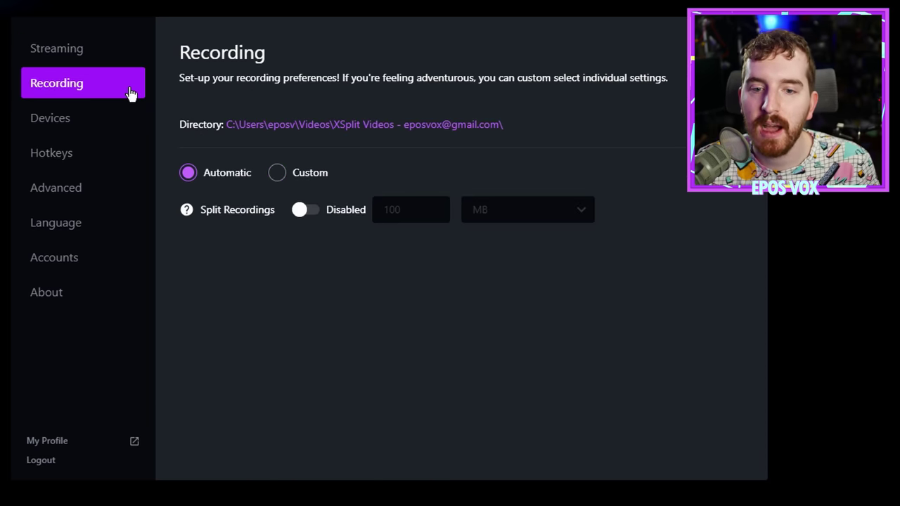
click(304, 178)
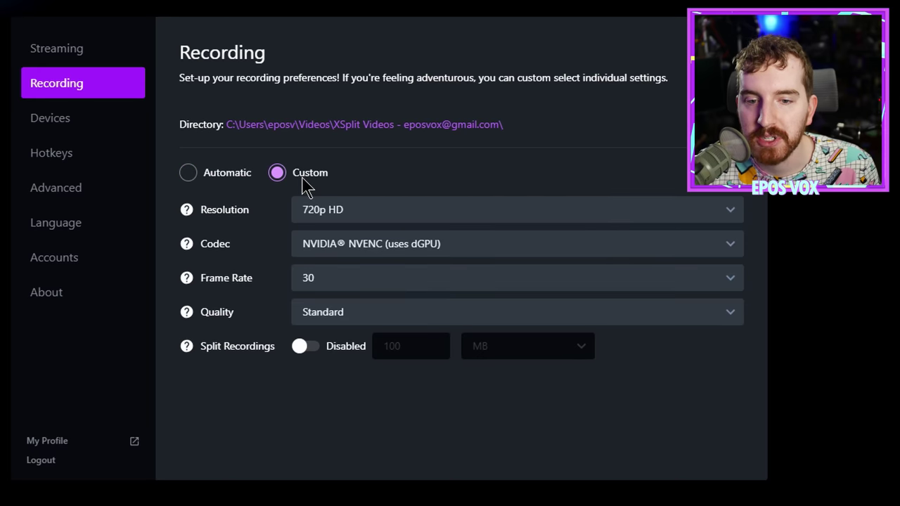
click(253, 174)
click(277, 172)
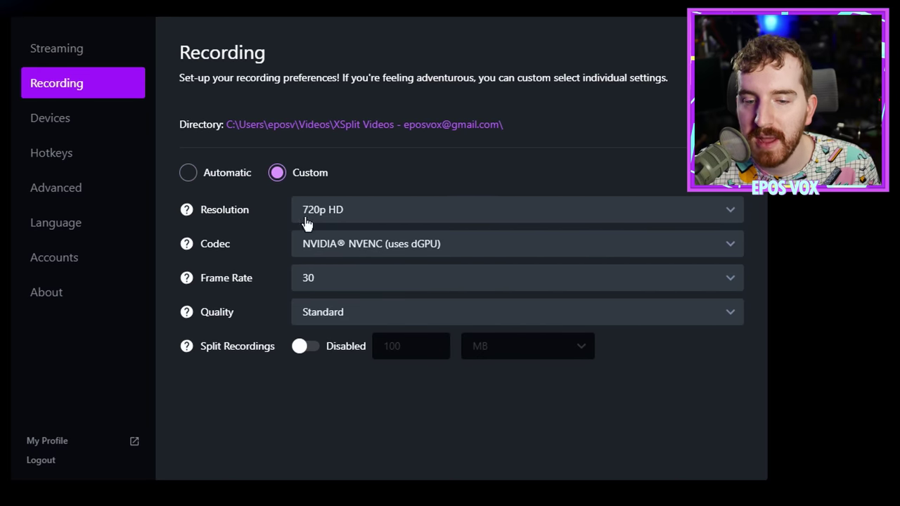
click(255, 173)
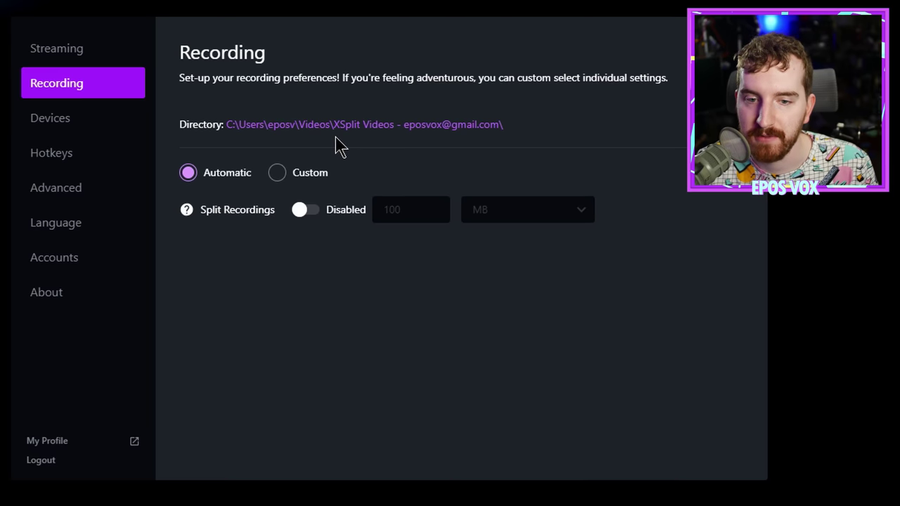
click(81, 124)
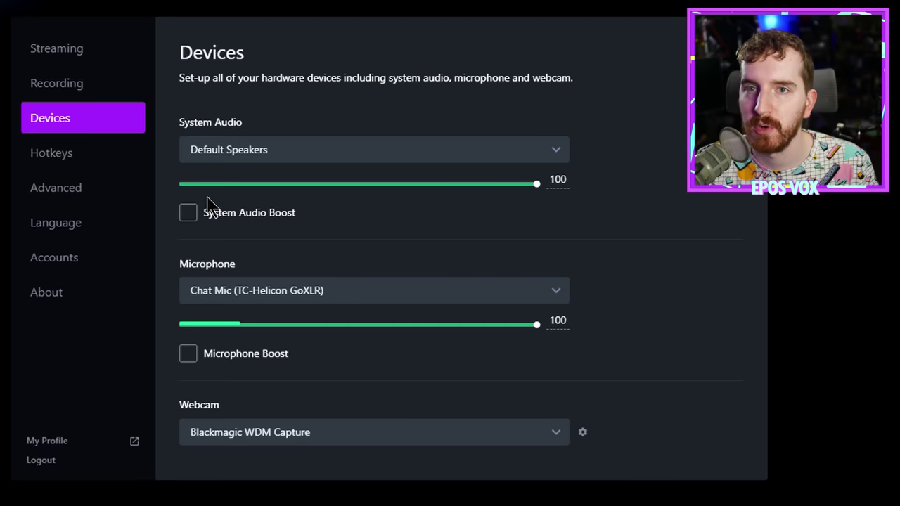
Step: Add a Screenshot (Capture) hotkey, then delete that row again
click(28, 151)
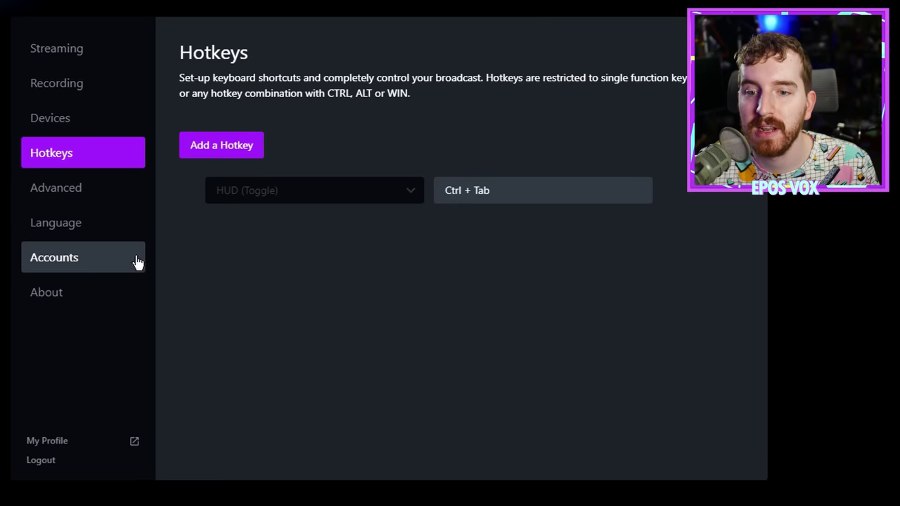
click(232, 148)
click(415, 234)
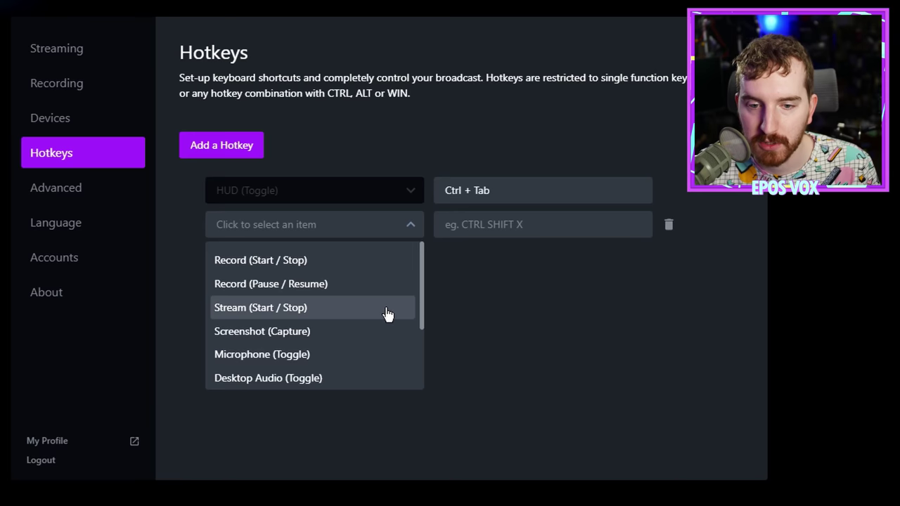
scroll(328, 313, down, 3)
scroll(316, 298, up, 2)
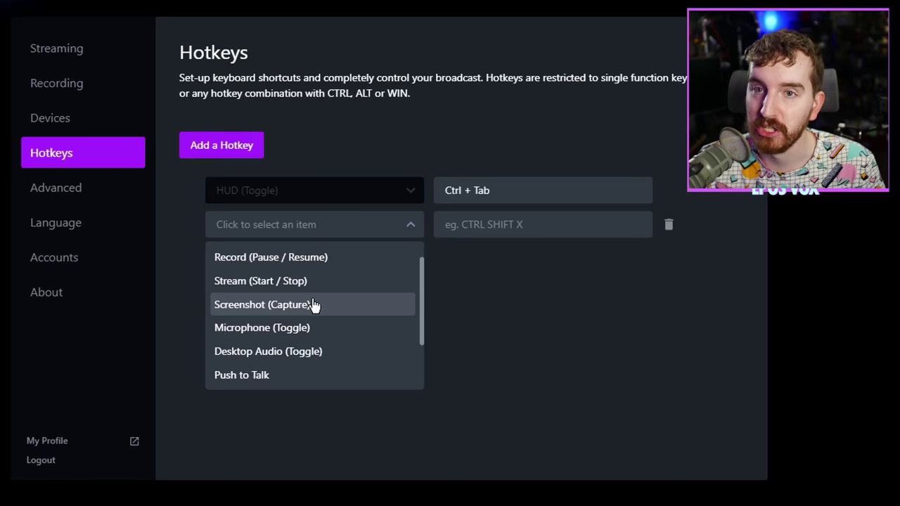
click(313, 305)
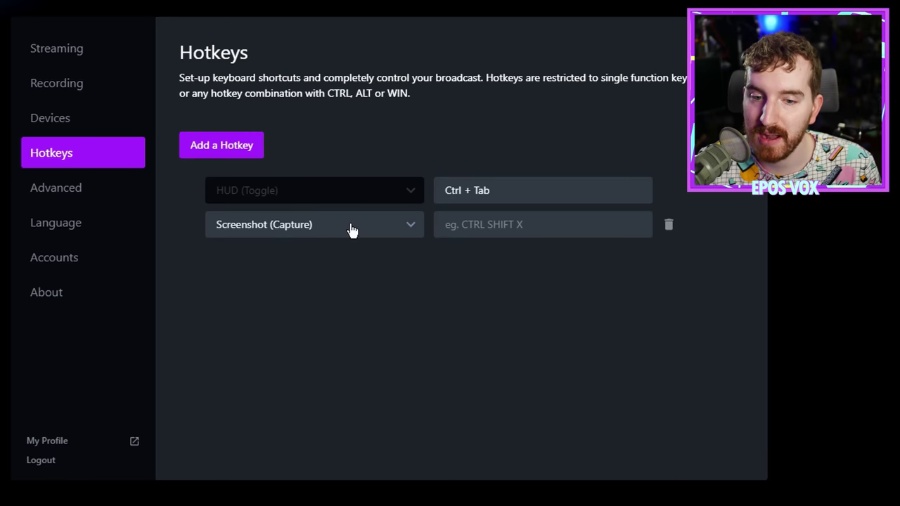
click(350, 229)
scroll(331, 339, down, 2)
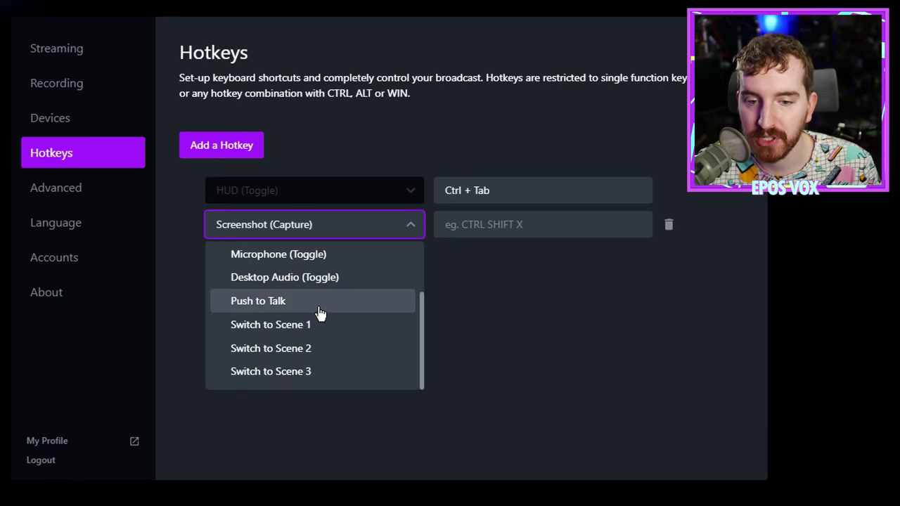
scroll(318, 345, up, 3)
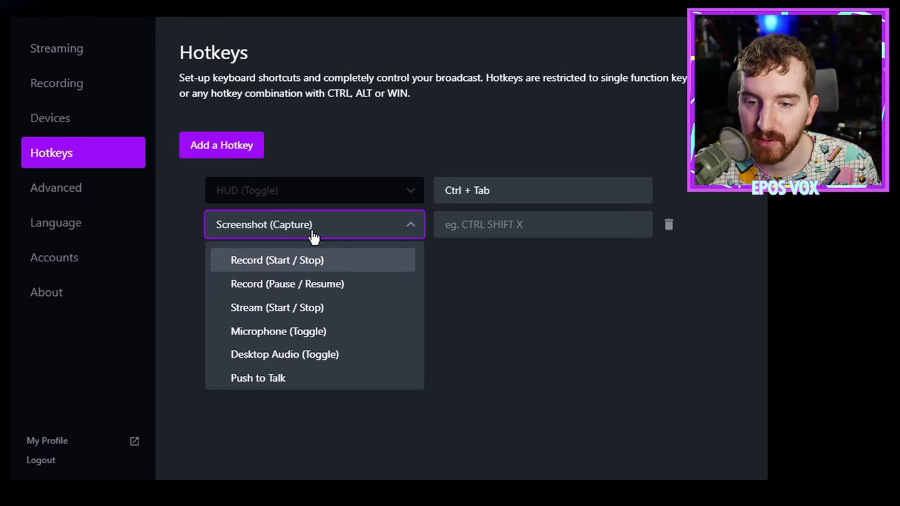
click(318, 211)
click(669, 225)
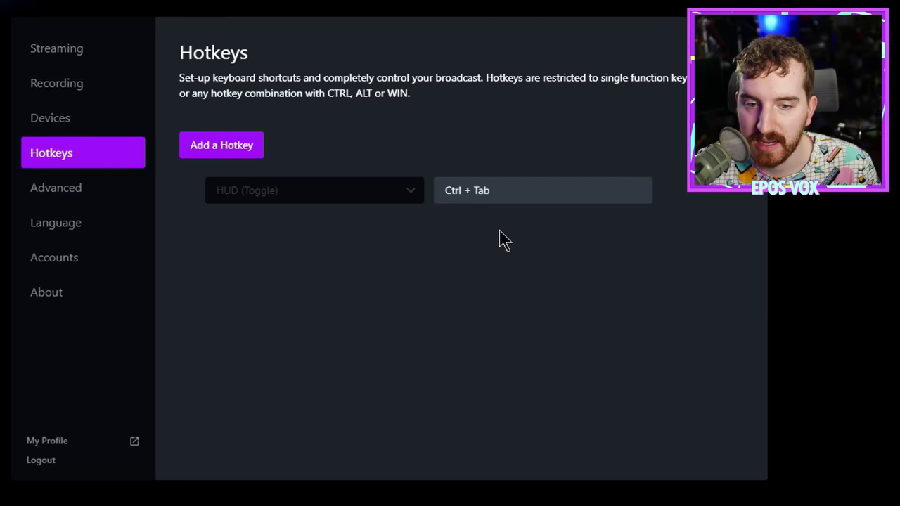
Step: Check the Ctrl + Tab HUD toggle shortcut and view the Advanced in-game HUD settings
click(511, 194)
click(281, 200)
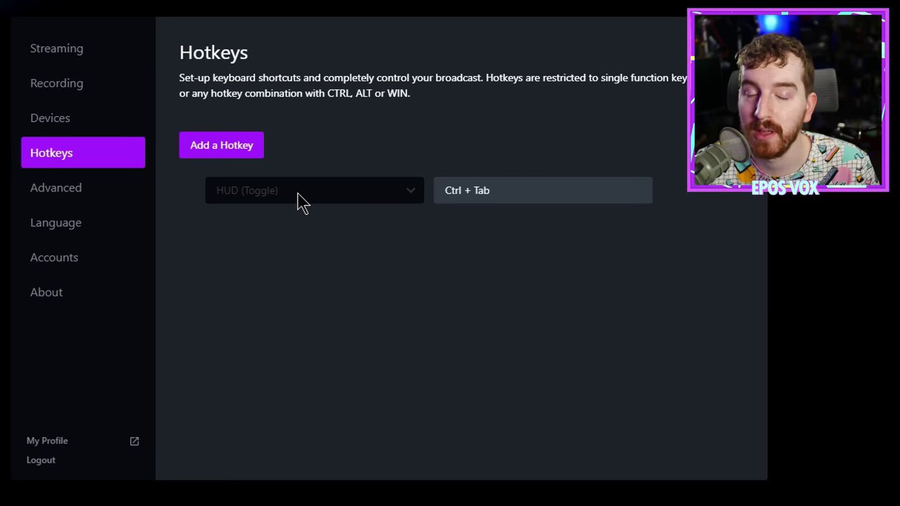
click(510, 191)
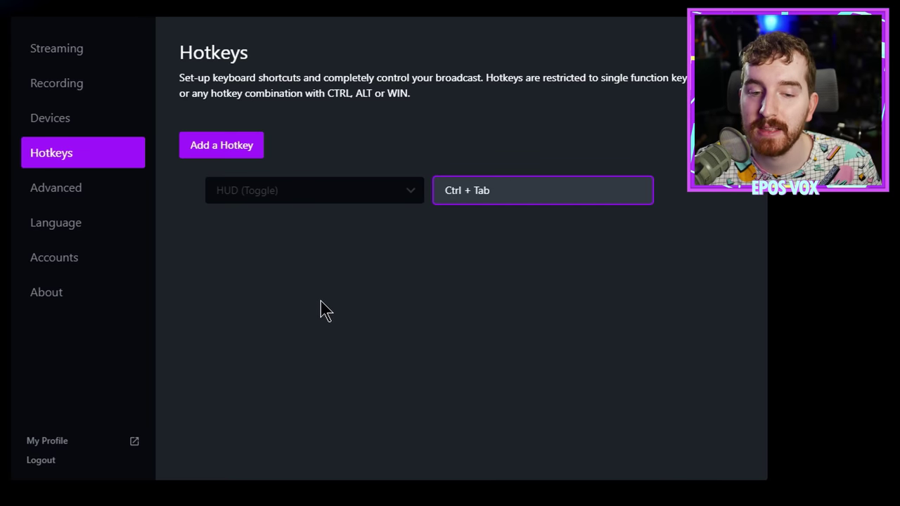
click(91, 202)
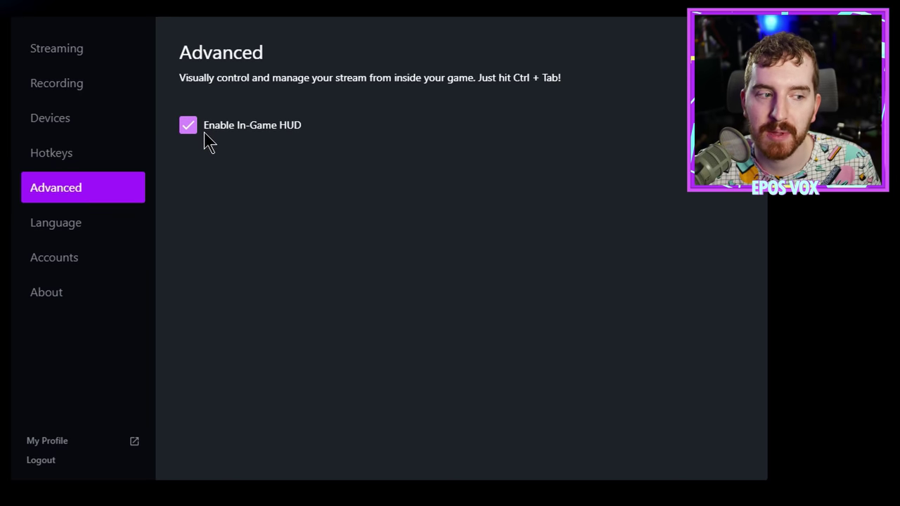
Step: Look through the Language, Accounts, Streaming and About settings pages, then close settings
click(132, 218)
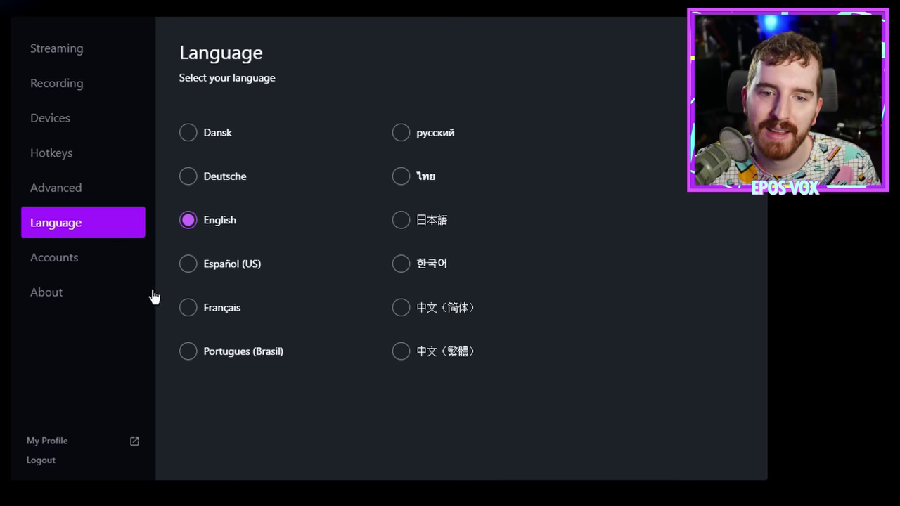
click(74, 261)
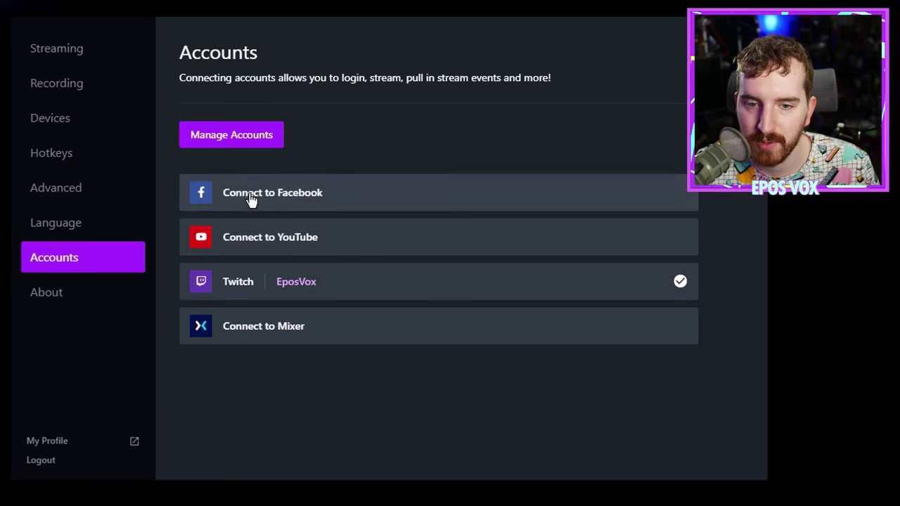
click(52, 44)
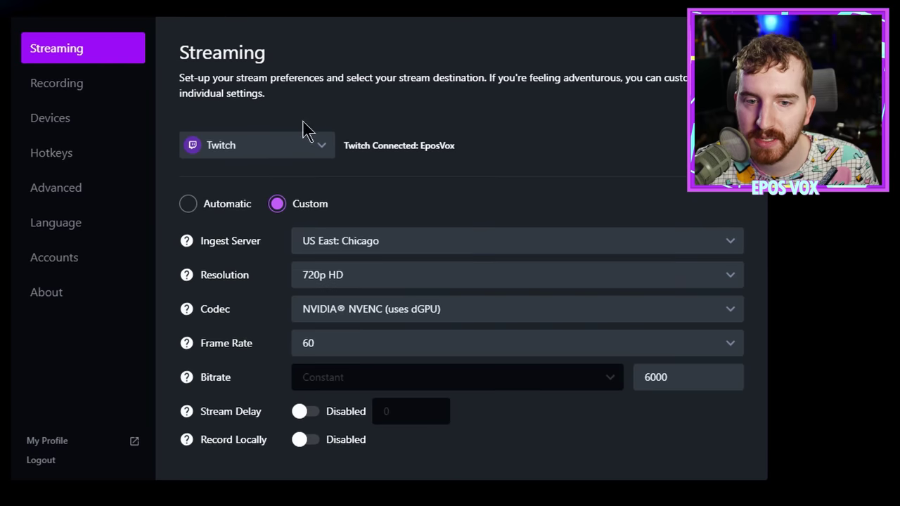
click(68, 295)
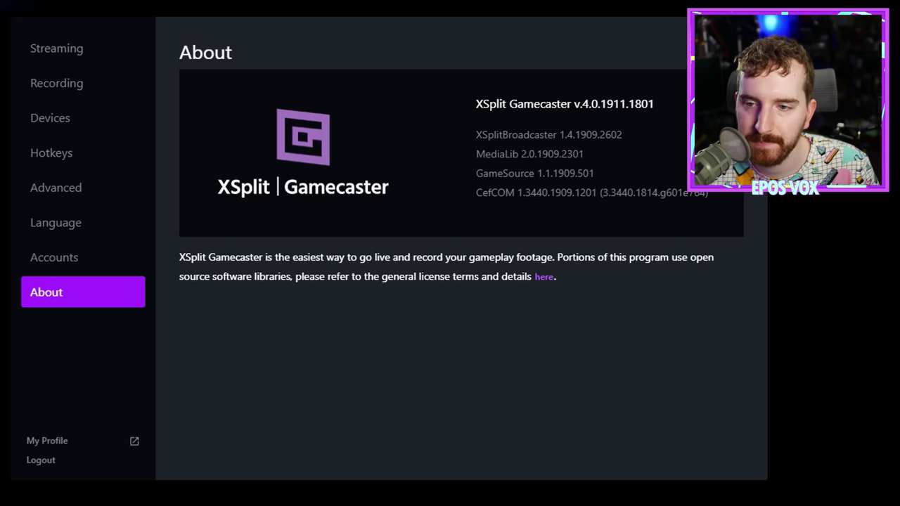
click(750, 31)
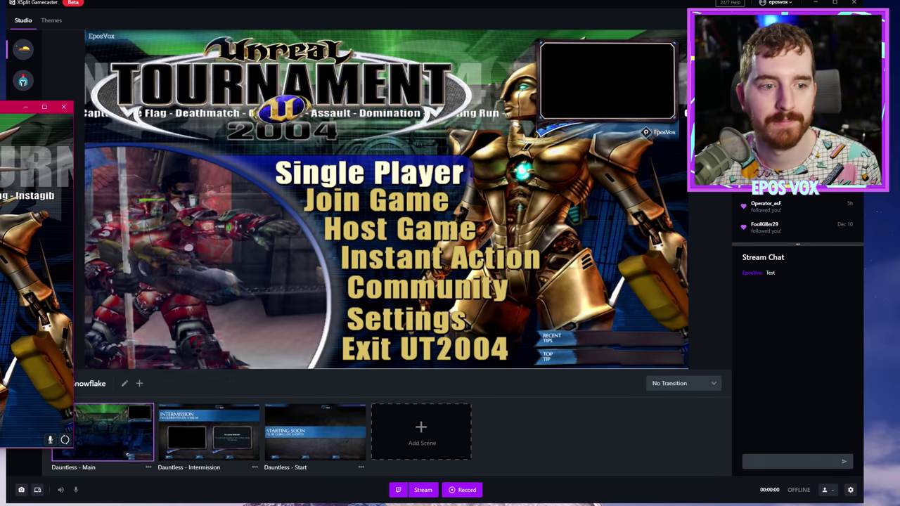
Step: Bring Unreal Tournament 2004 to the front and show the XSplit HUD over it with Ctrl+Tab
drag(10, 107, 468, 39)
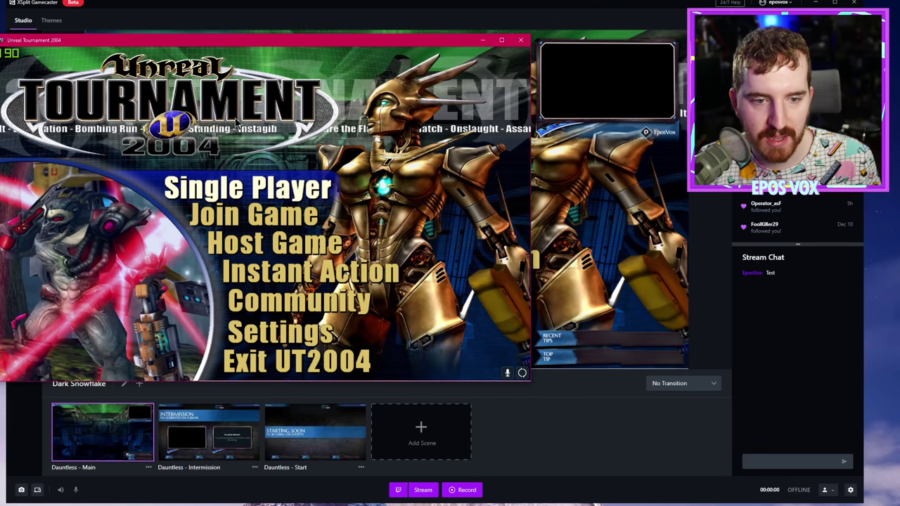
key(ctrl+Tab)
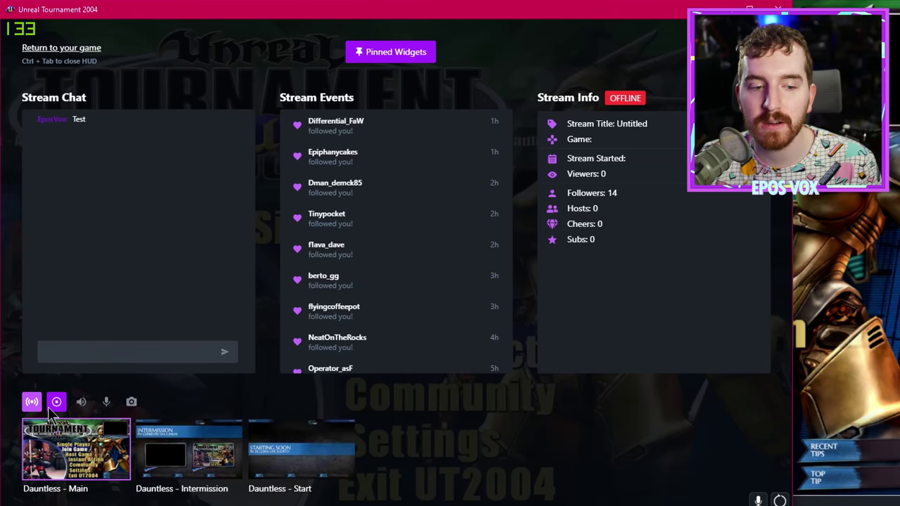
Step: Start recording the gameplay and pin the Stream Chat widget inside the game overlay
click(56, 405)
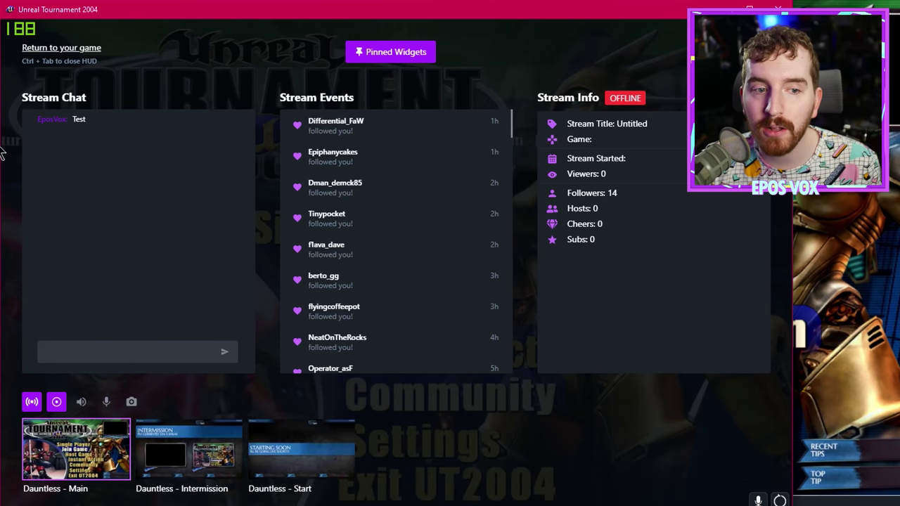
key(ctrl+Tab)
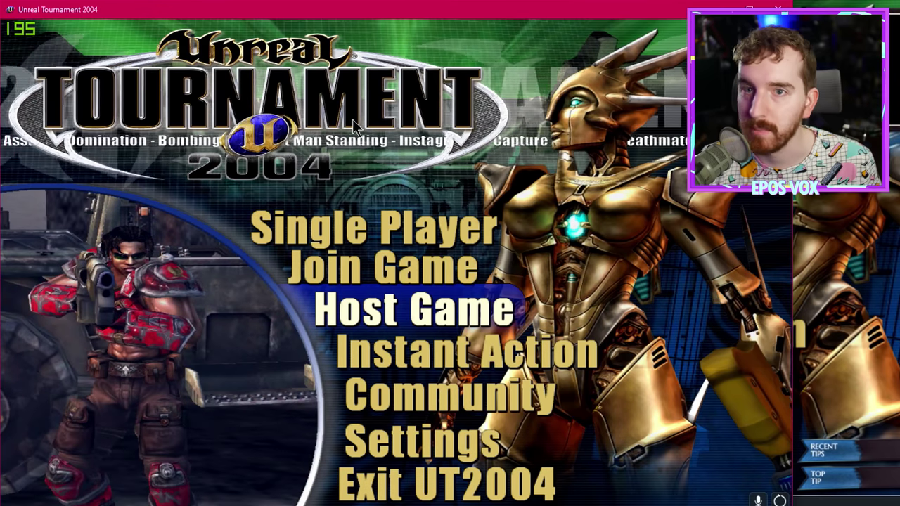
key(ctrl+Tab)
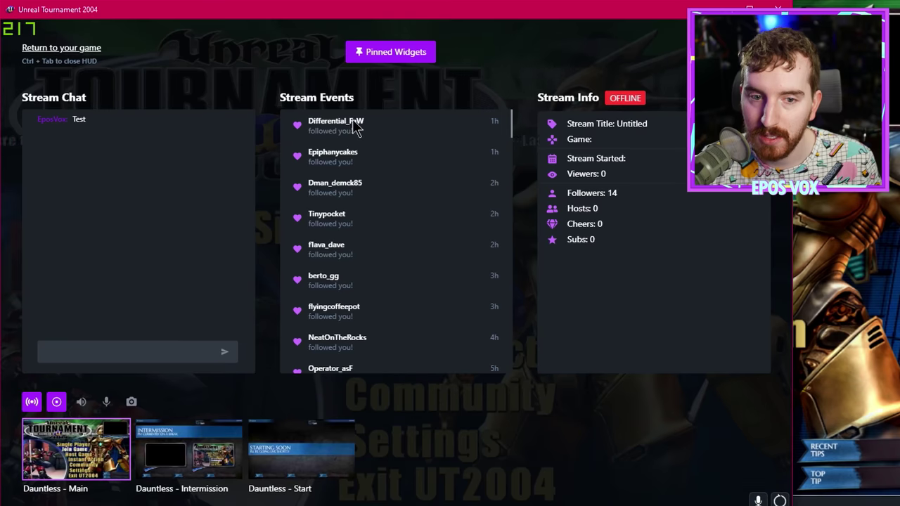
click(408, 52)
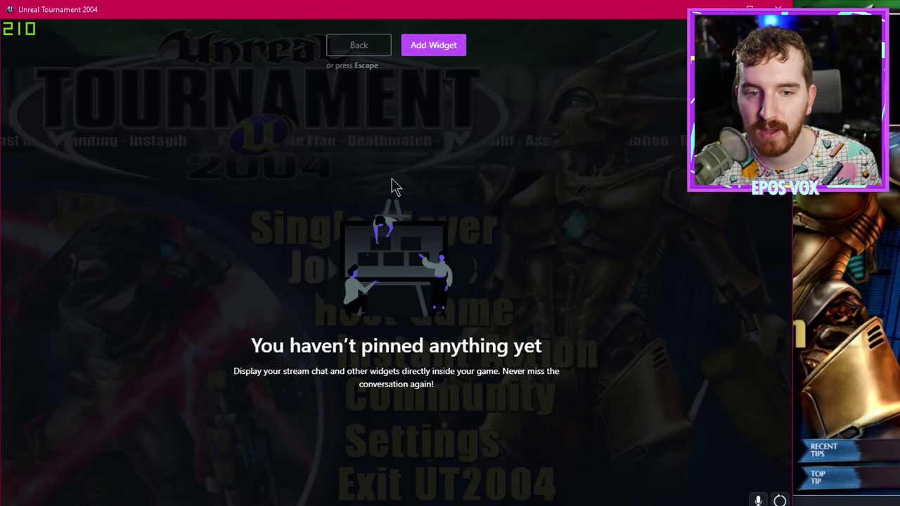
click(429, 45)
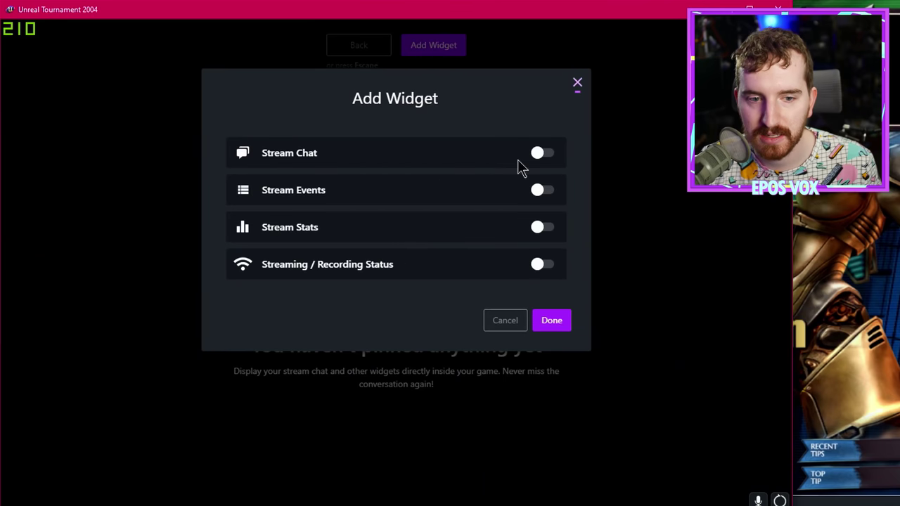
click(542, 153)
click(559, 321)
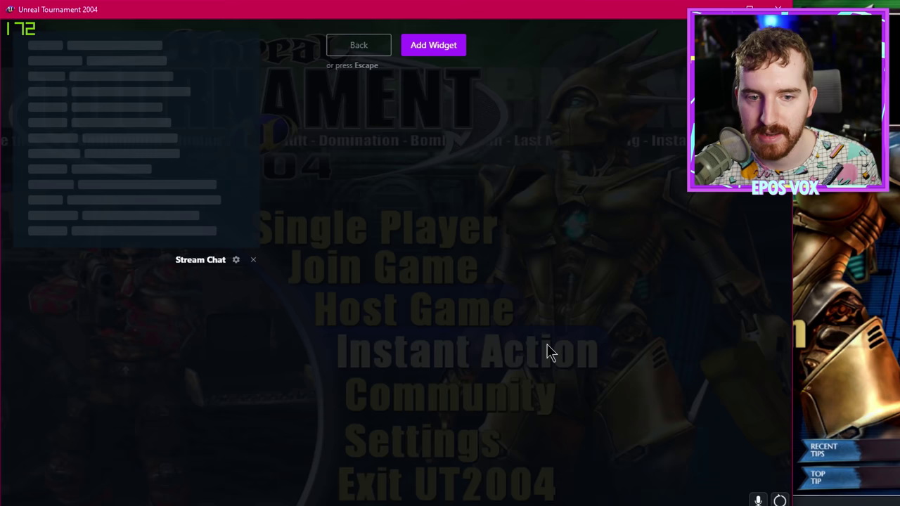
Step: Add the Stream Stats widget, drag it into place, and close the HUD
click(442, 52)
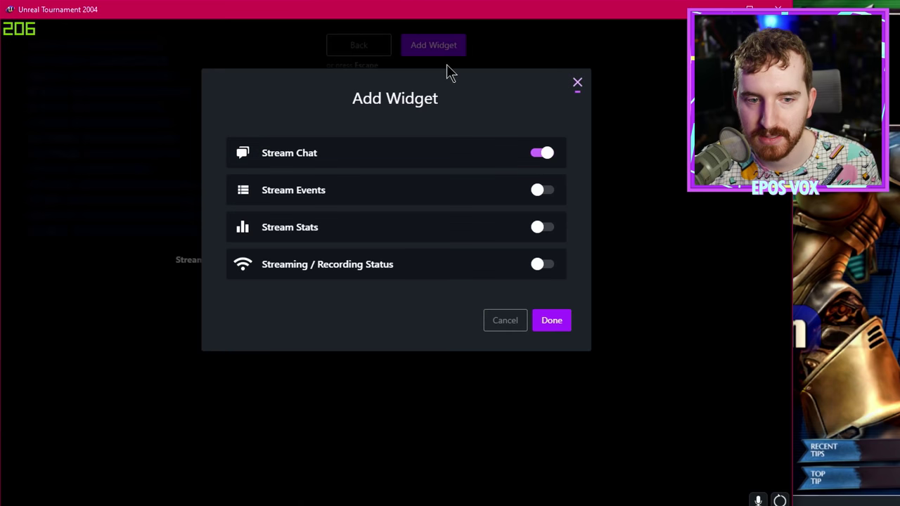
click(542, 228)
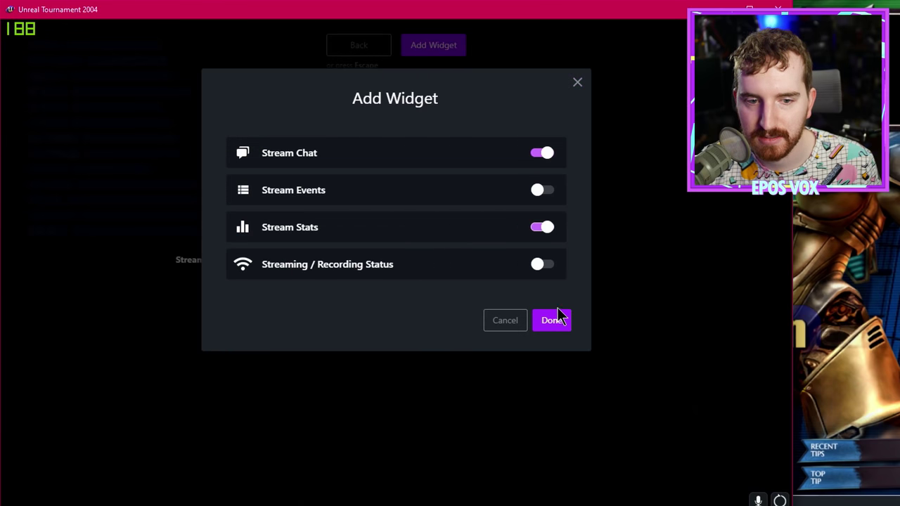
click(542, 265)
click(552, 320)
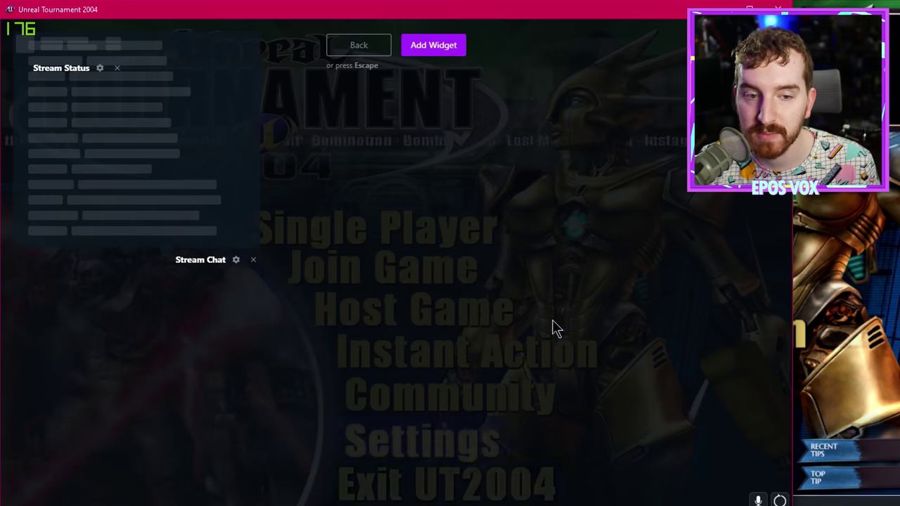
drag(72, 69, 711, 42)
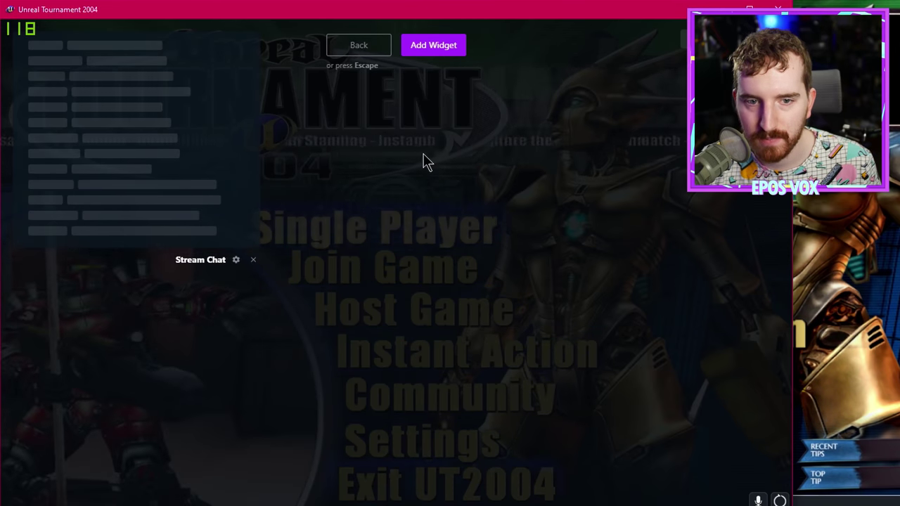
key(Escape)
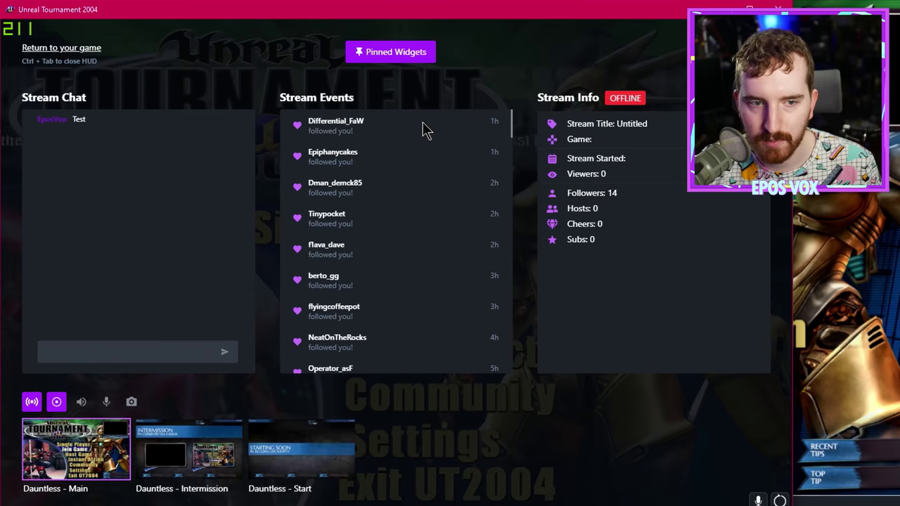
key(ctrl+Tab)
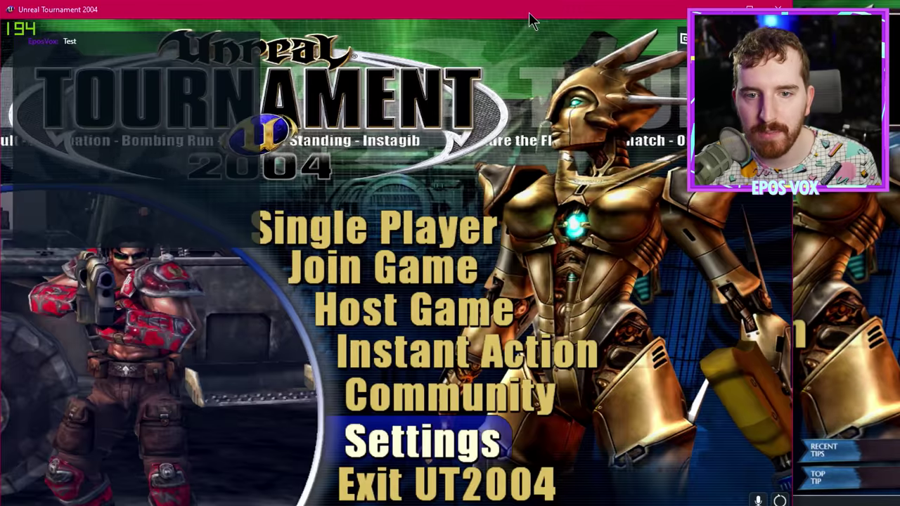
Step: Restore the game window to a smaller size, move it back up, and show the Themes gallery
drag(533, 16, 567, 285)
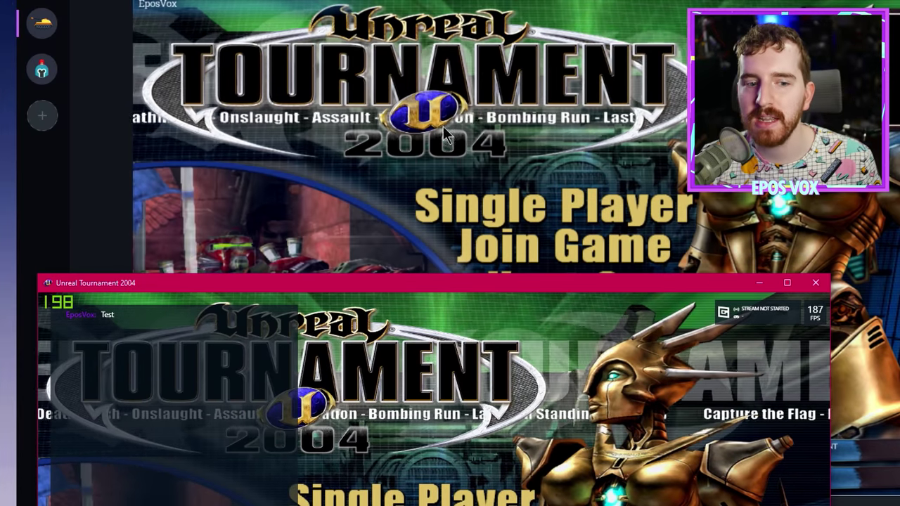
drag(430, 282, 409, 17)
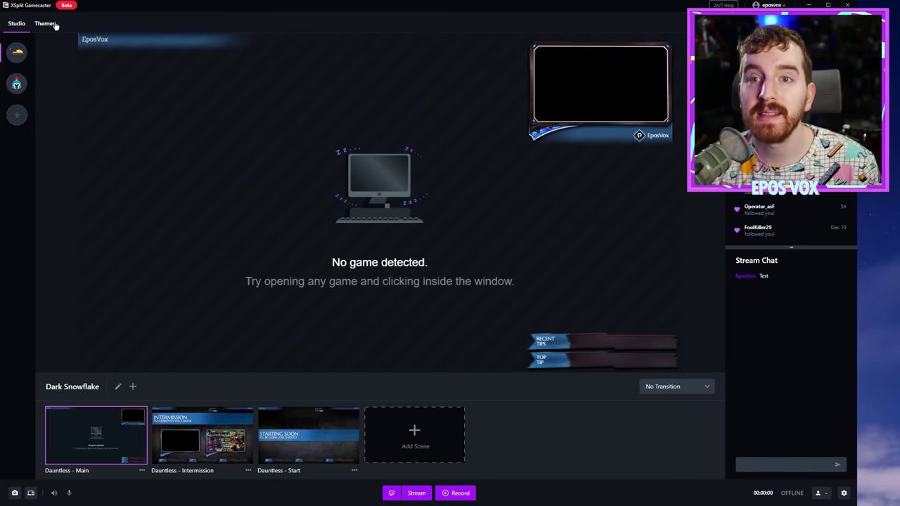
click(45, 24)
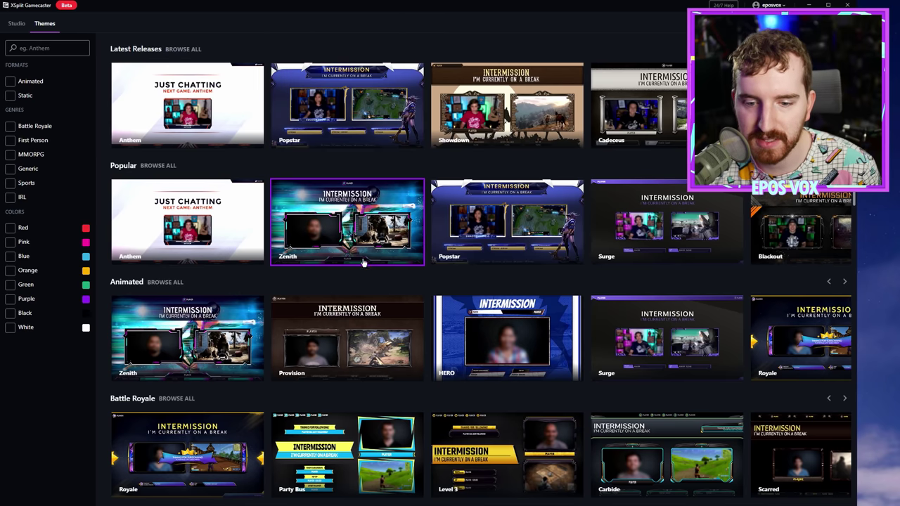
Step: Search the theme gallery for Call of Duty, find no matches, and return to all themes
scroll(350, 266, down, 3)
scroll(350, 266, down, 5)
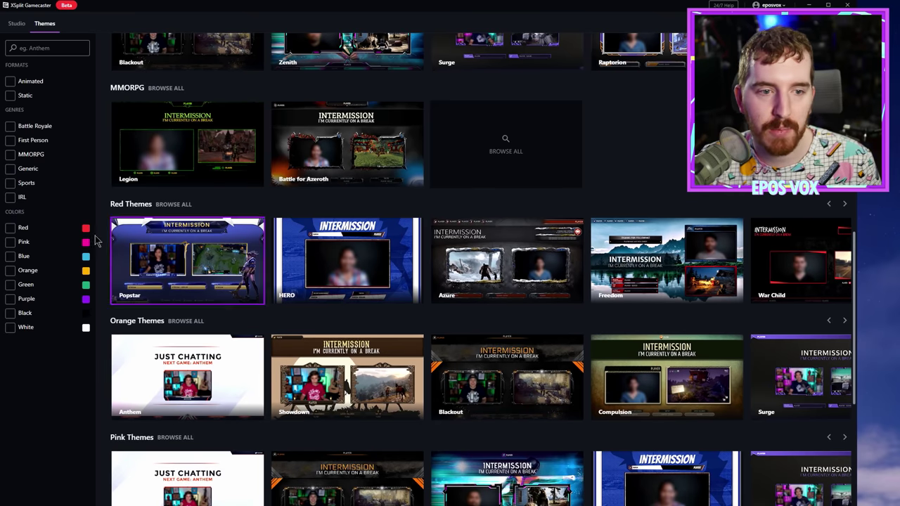
scroll(220, 238, up, 8)
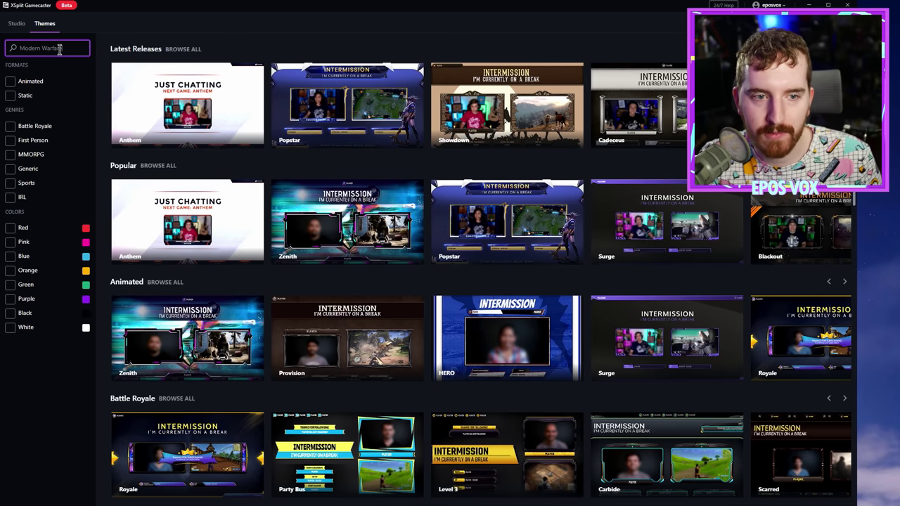
key(Return)
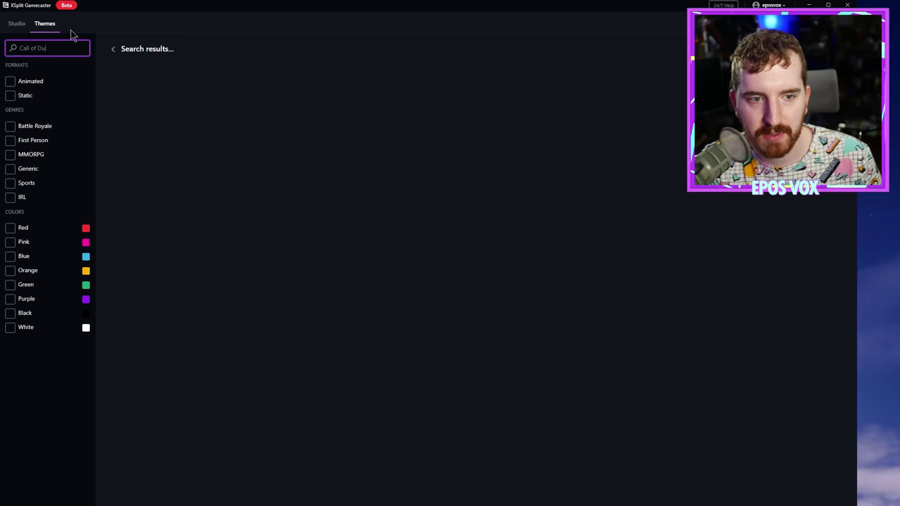
click(225, 169)
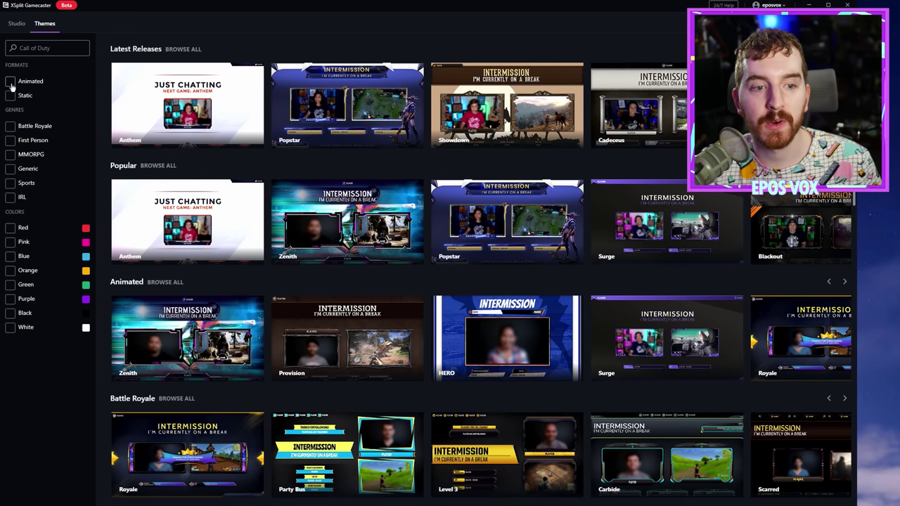
Step: Filter the theme gallery to Animated themes only
click(11, 83)
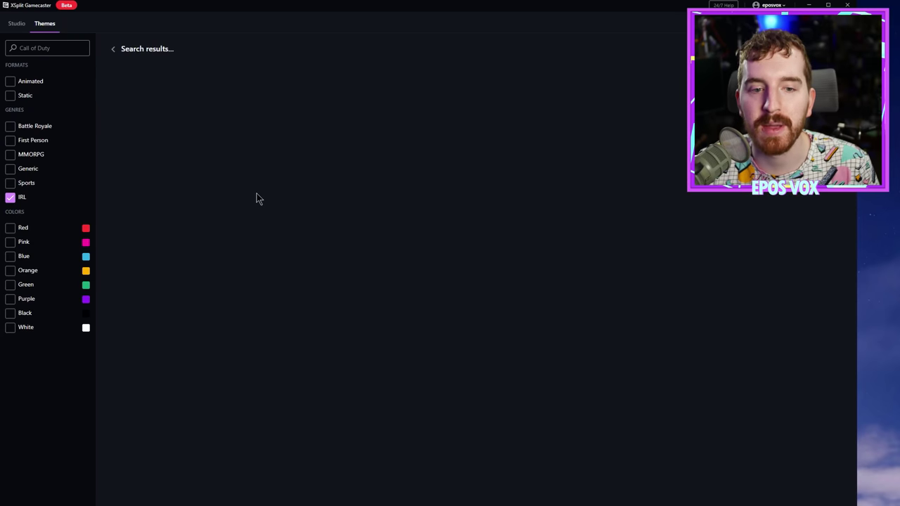
Step: Swap the IRL filter for First Person and browse the matching themes
click(11, 198)
click(10, 141)
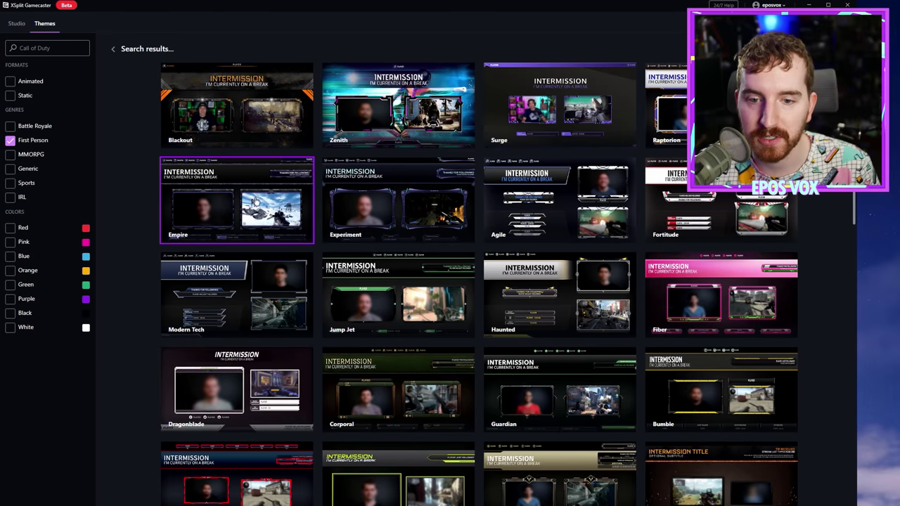
scroll(444, 211, down, 8)
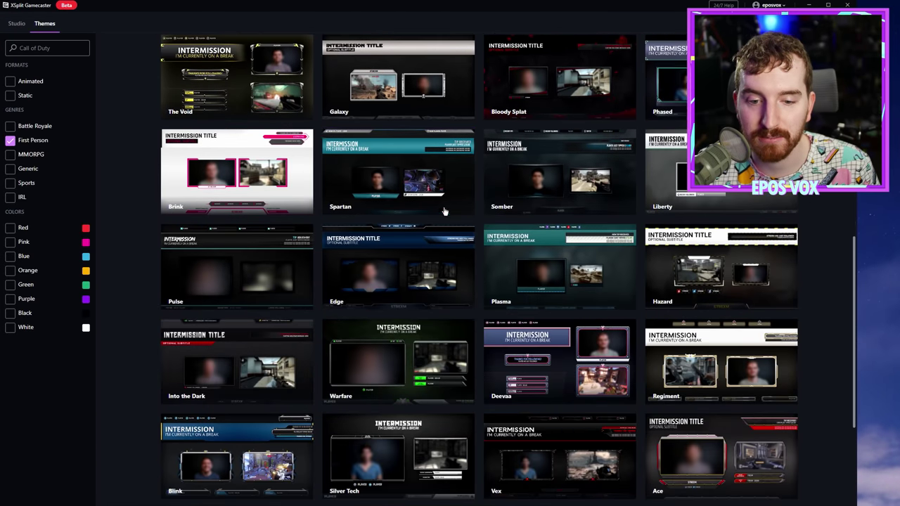
scroll(422, 225, down, 4)
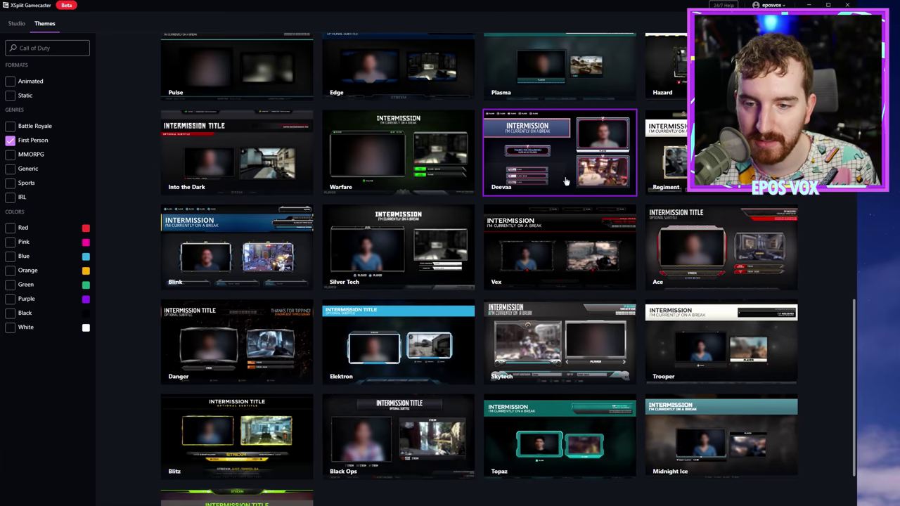
scroll(457, 304, down, 2)
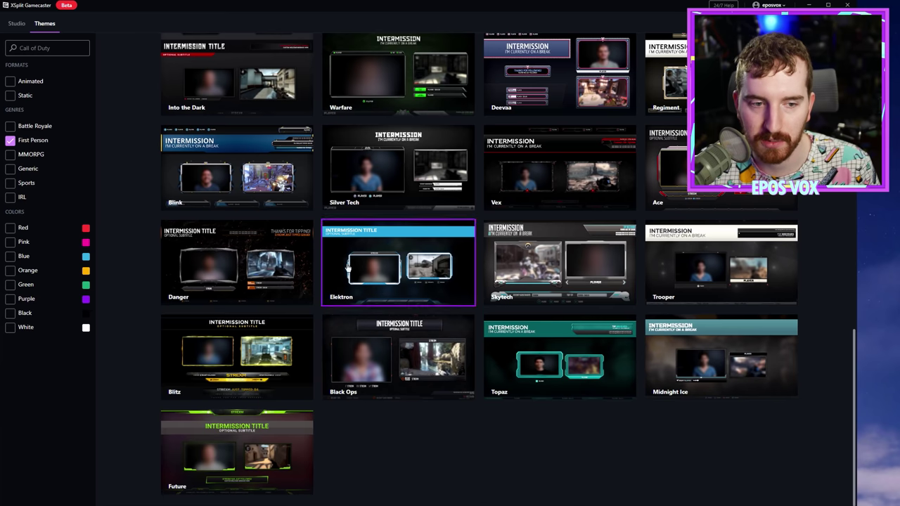
Step: Switch the filter to Pink themes and open the Contract theme's details
click(11, 142)
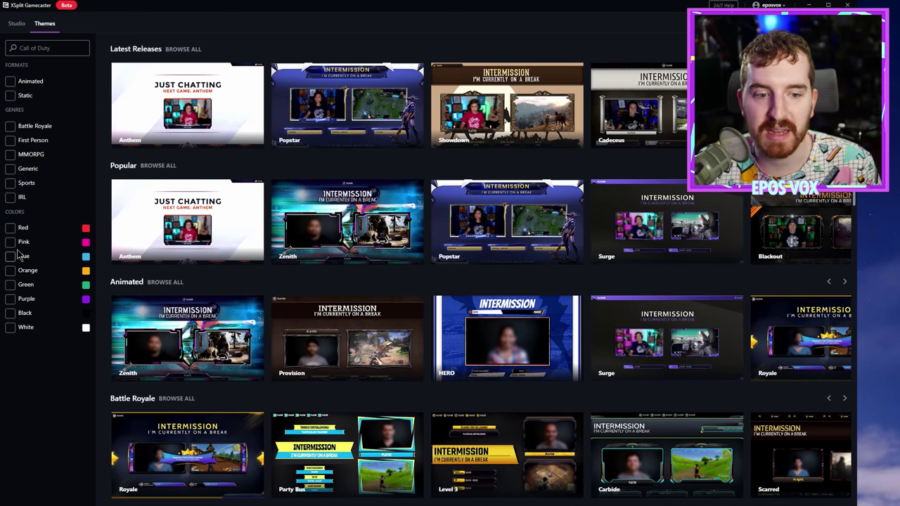
click(10, 242)
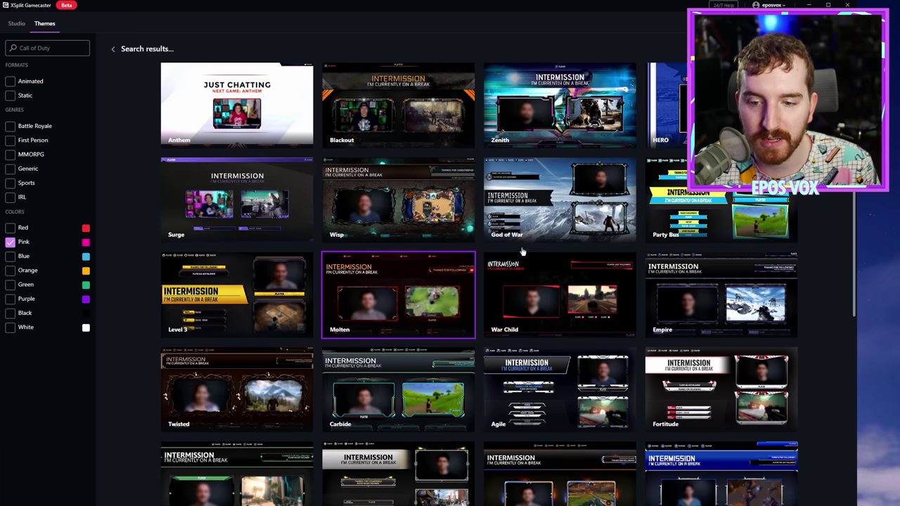
scroll(523, 251, down, 5)
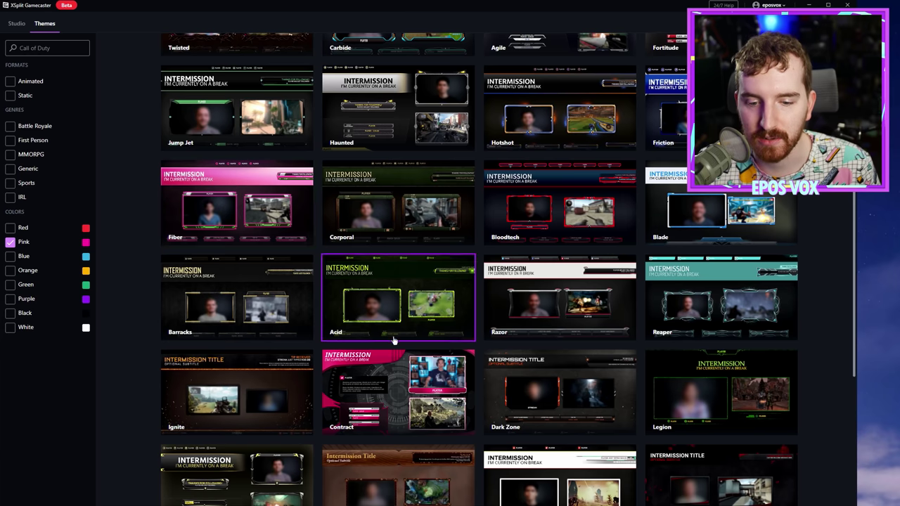
scroll(431, 337, down, 1)
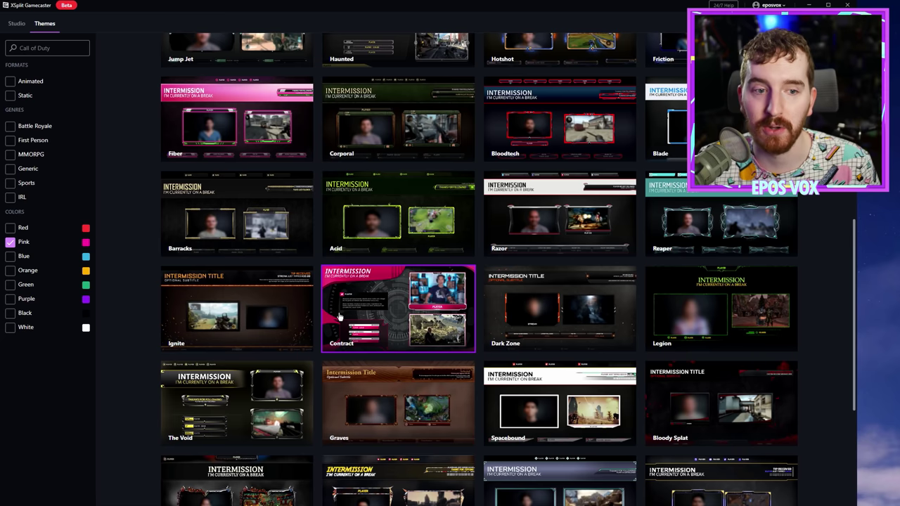
click(413, 318)
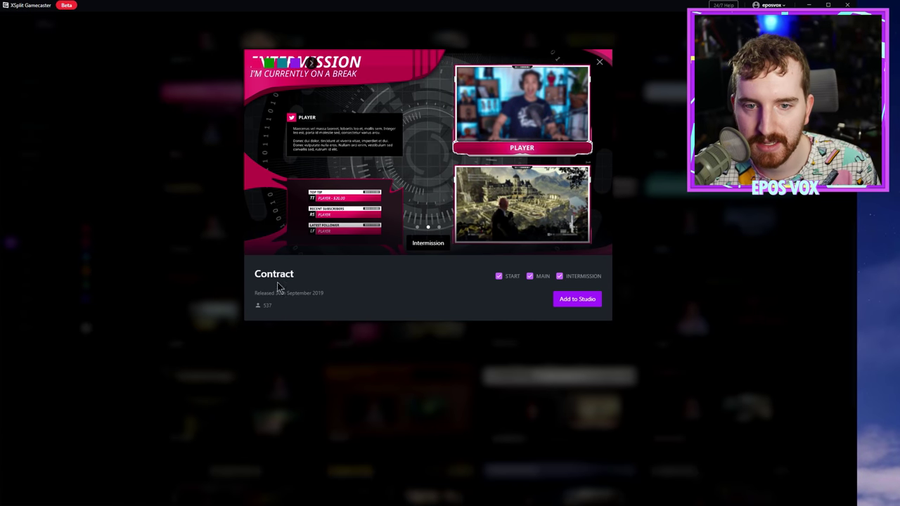
Step: Expand the colour swatches, include the Intermission scene, and add the Contract theme to the Studio
mouse_move(271, 64)
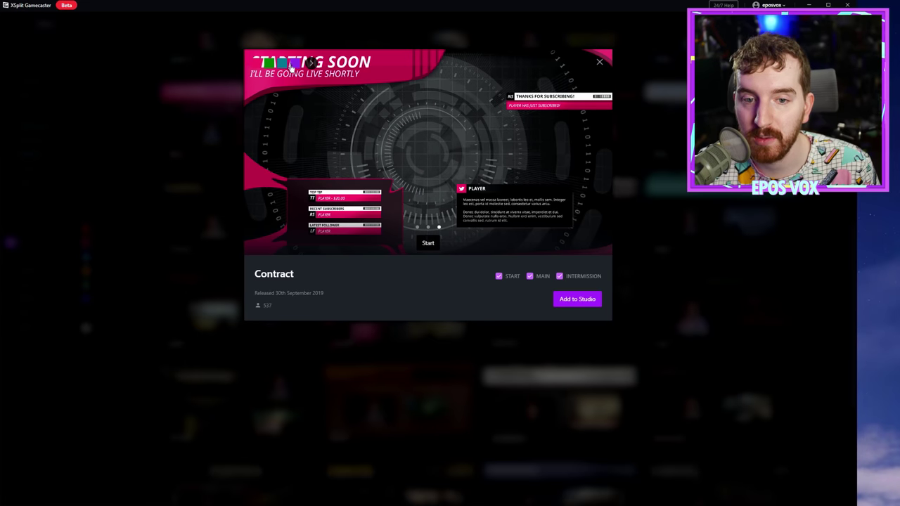
click(311, 63)
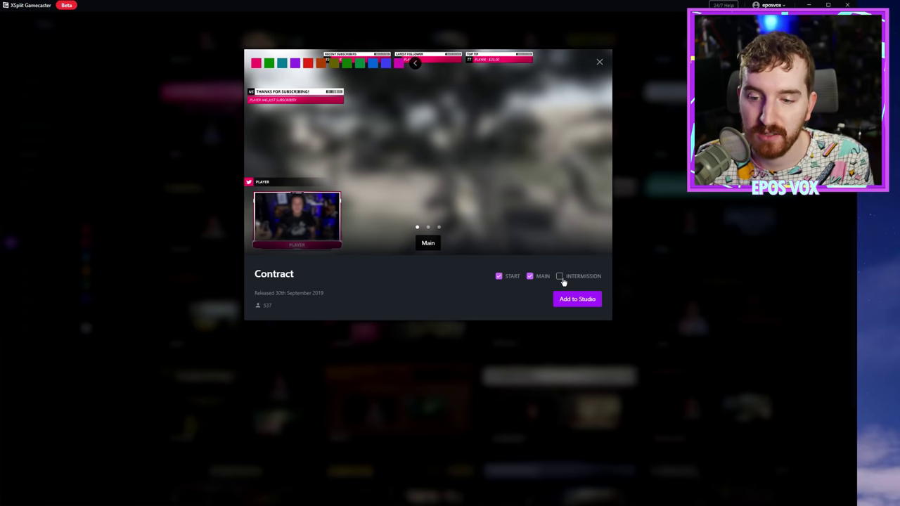
click(559, 277)
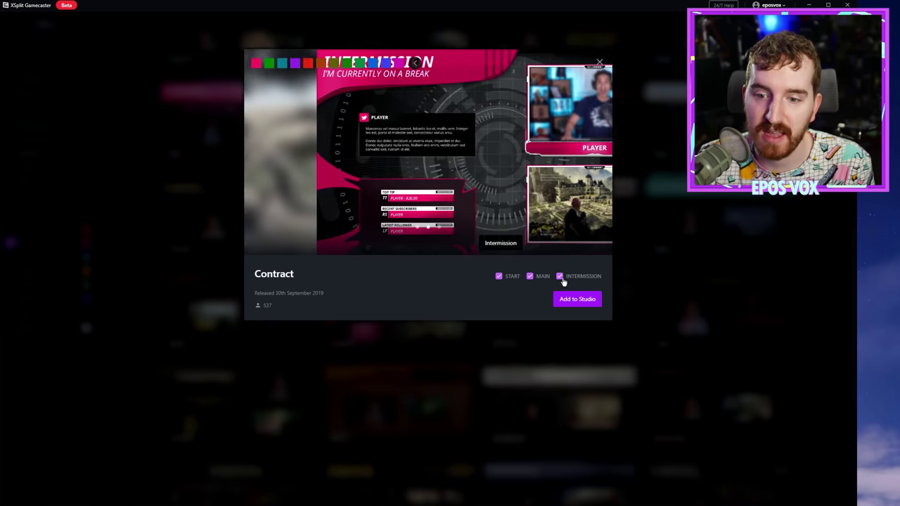
click(577, 298)
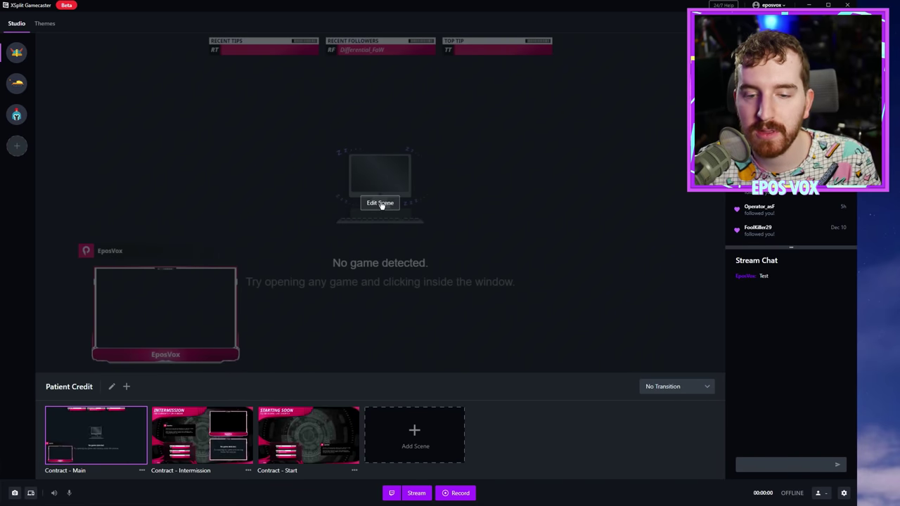
Step: Open the Contract main scene for editing and select the Tip, Follower and Host alert items
click(381, 203)
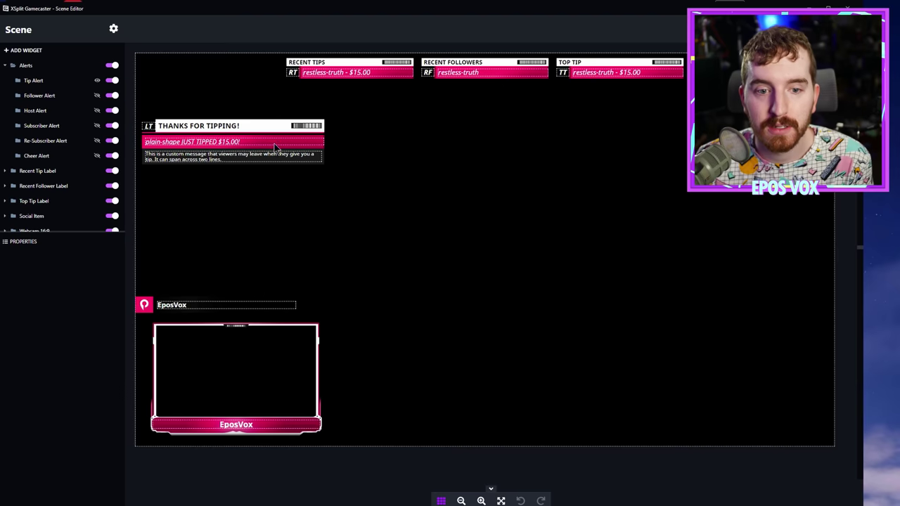
click(199, 131)
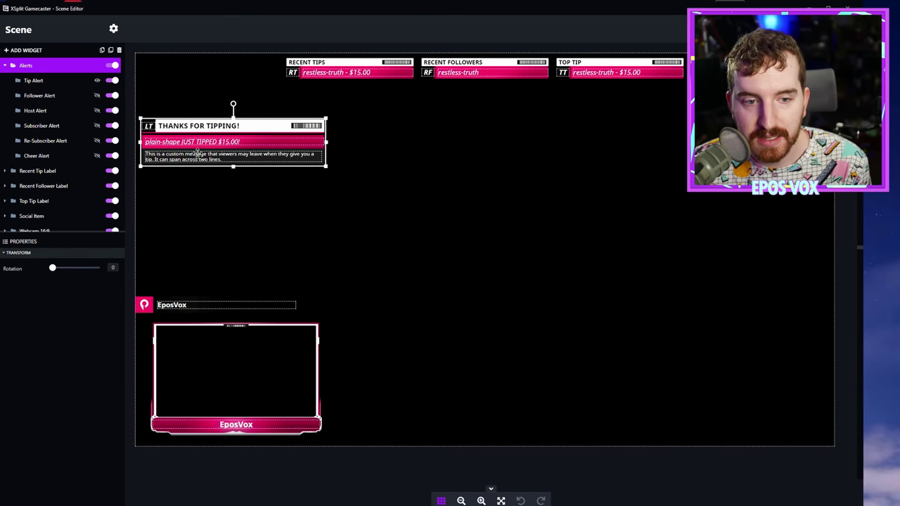
click(83, 99)
click(60, 110)
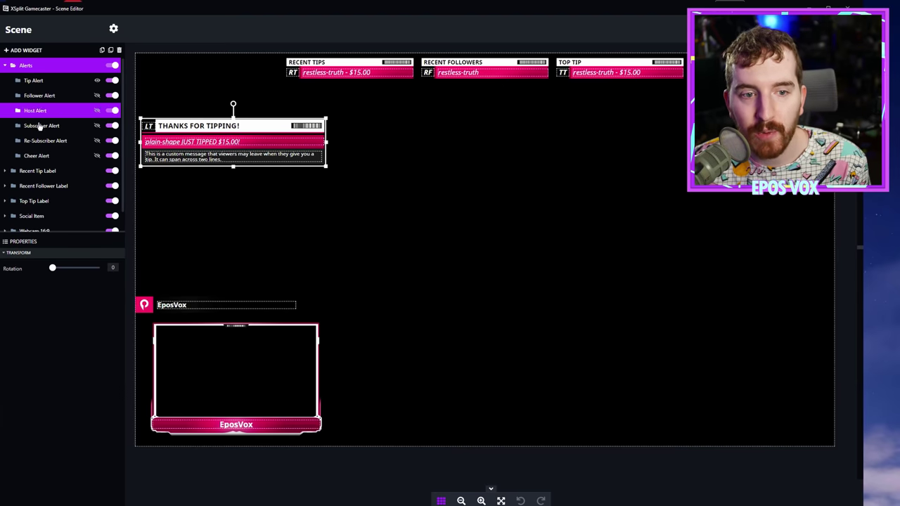
click(114, 81)
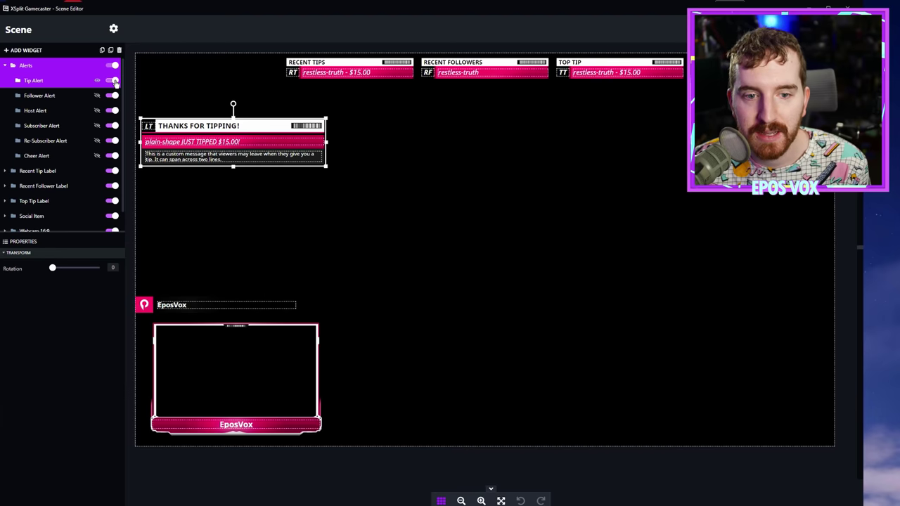
Step: Toggle the Tip and Follower alerts off and on to preview each one
click(113, 81)
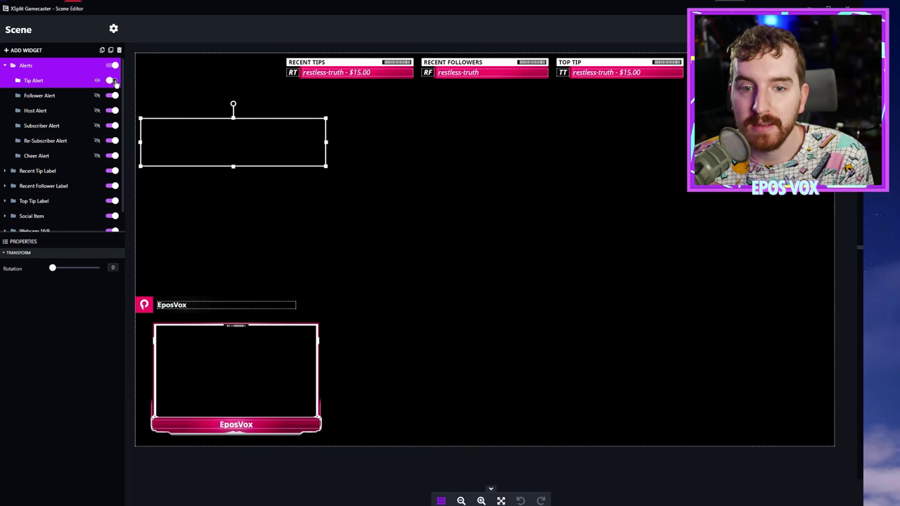
click(113, 81)
click(116, 94)
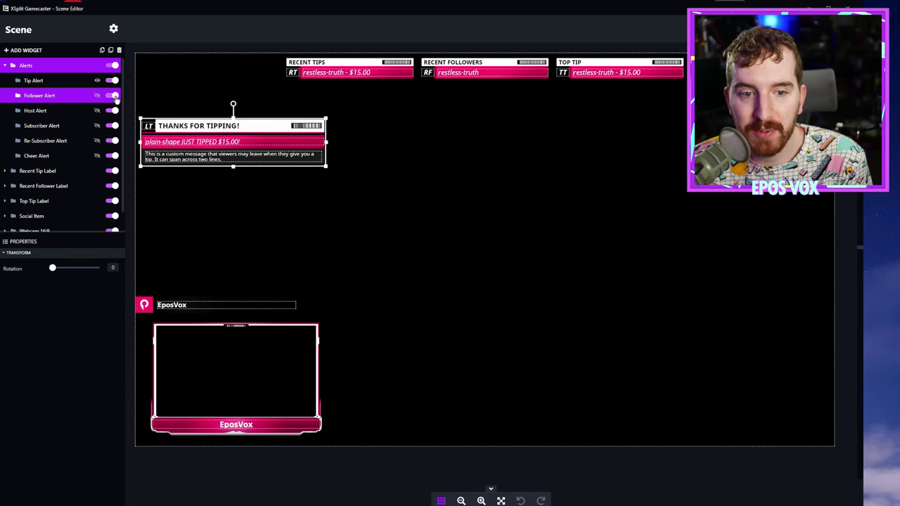
click(113, 81)
click(115, 95)
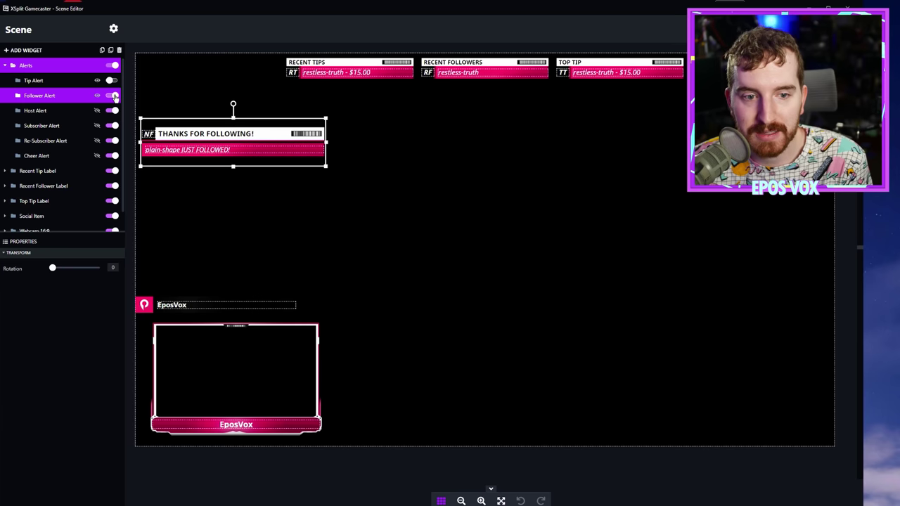
click(115, 96)
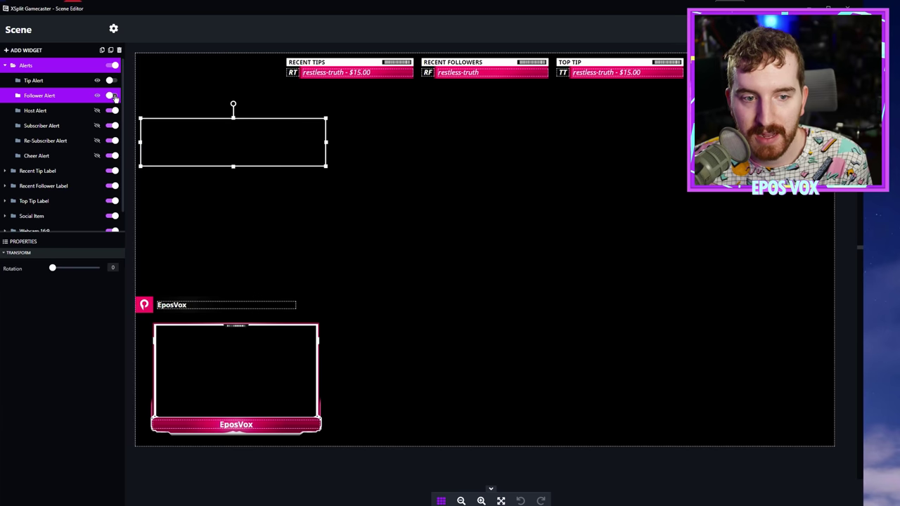
Step: Preview the Host alert's Thanks for hosting message, then turn the Tip alert back on
click(115, 111)
click(113, 111)
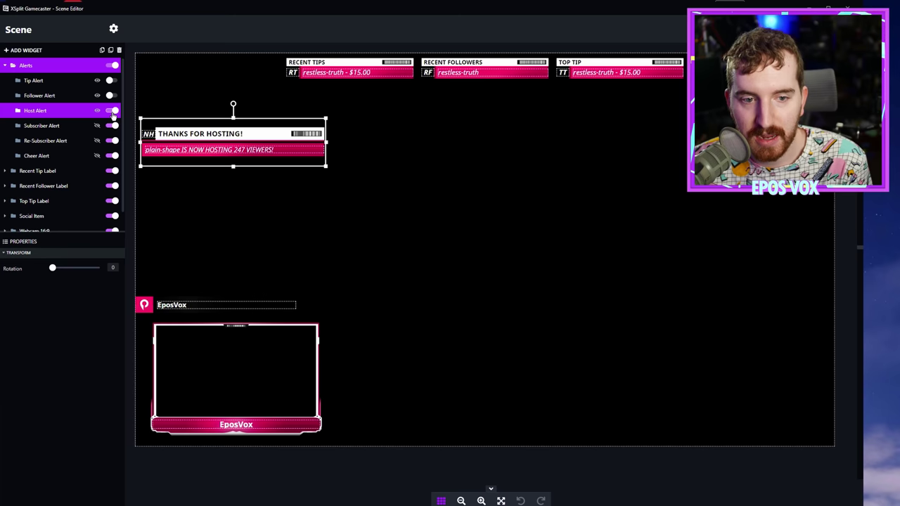
click(115, 95)
click(115, 81)
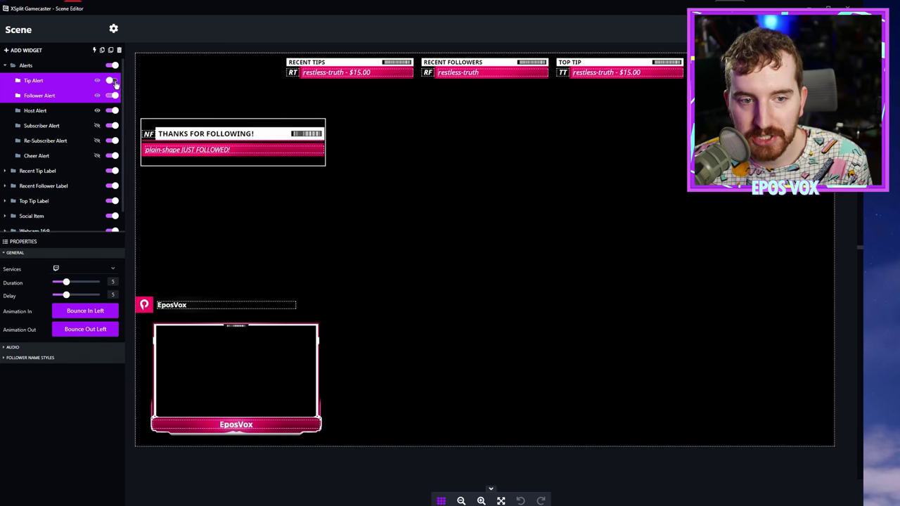
click(114, 81)
click(114, 81)
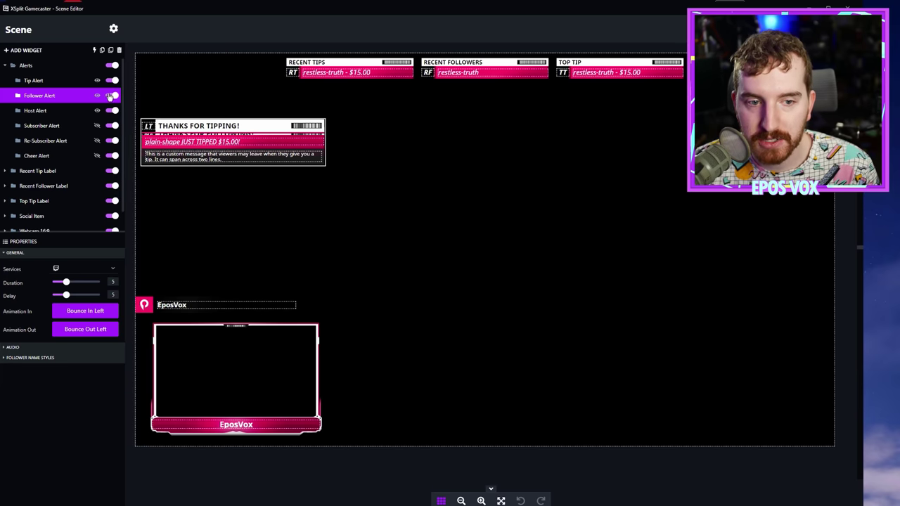
Step: Hide the Tip Alert and drag the follower alert to the lower right of the canvas
click(111, 80)
drag(253, 134, 704, 300)
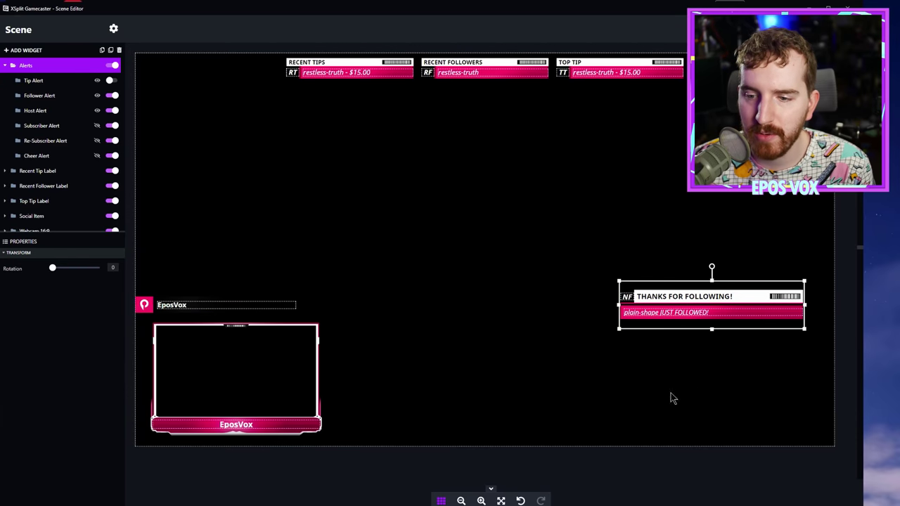
click(545, 301)
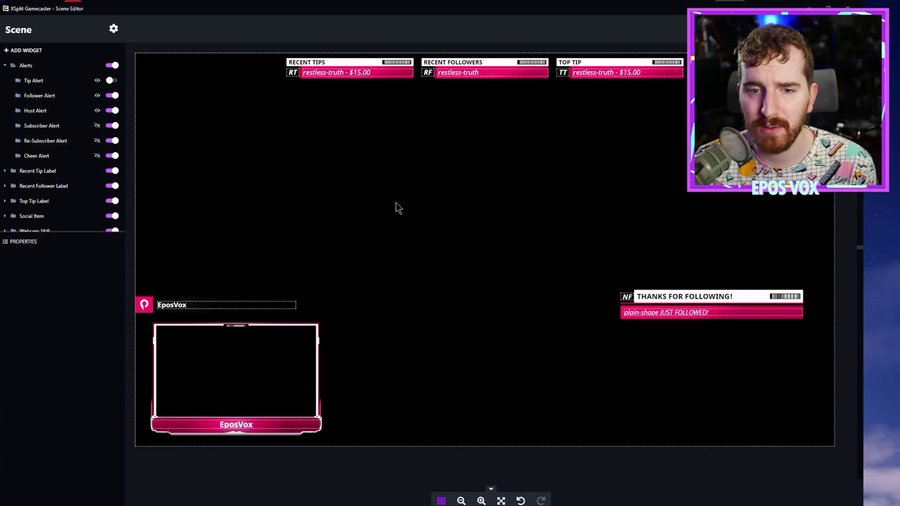
click(677, 304)
drag(686, 294, 659, 301)
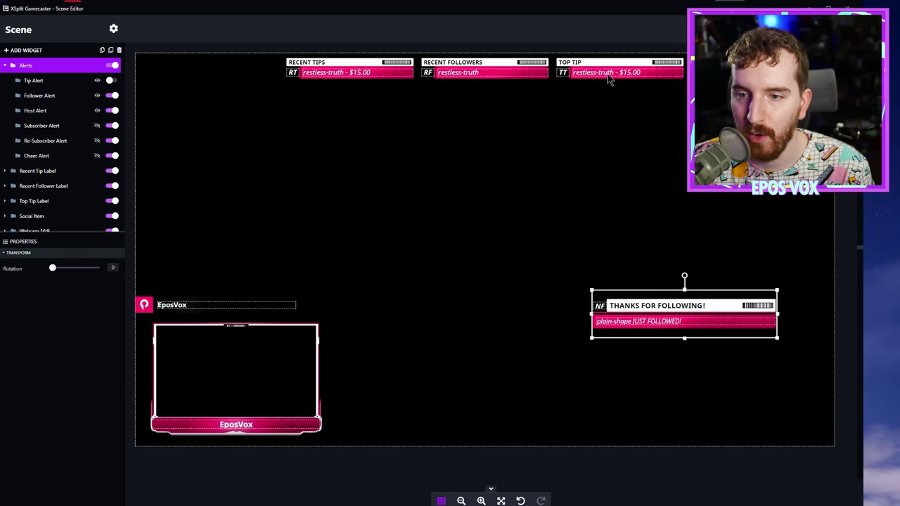
Step: Change the Recent Tips label's category to Star
click(38, 172)
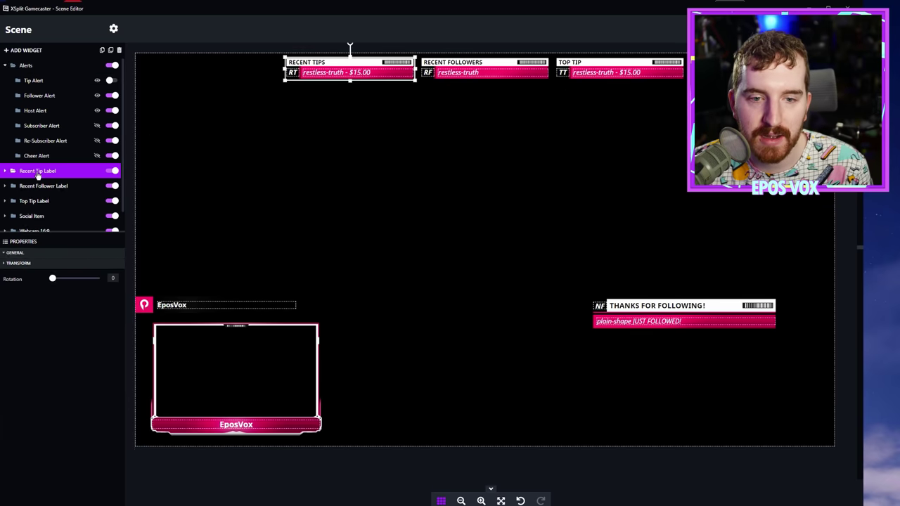
scroll(37, 174, down, 1)
ctrl+click(35, 168)
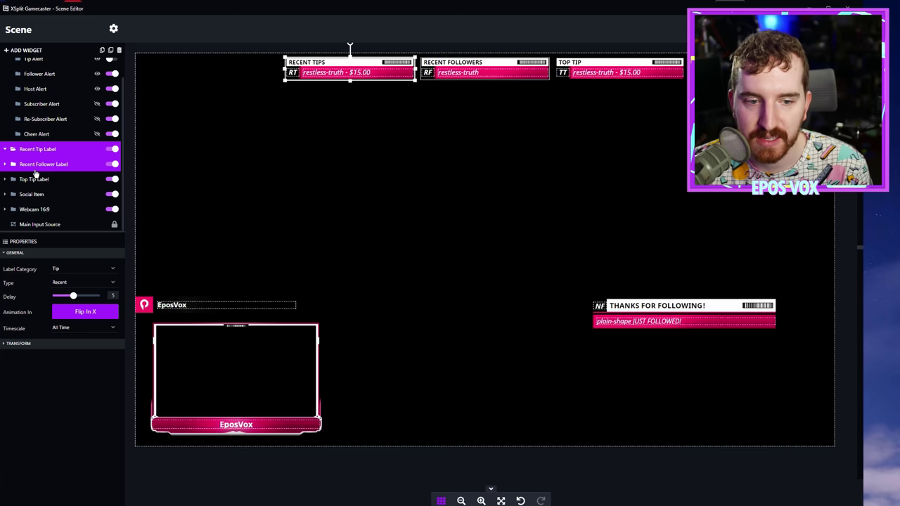
ctrl+click(35, 171)
click(73, 269)
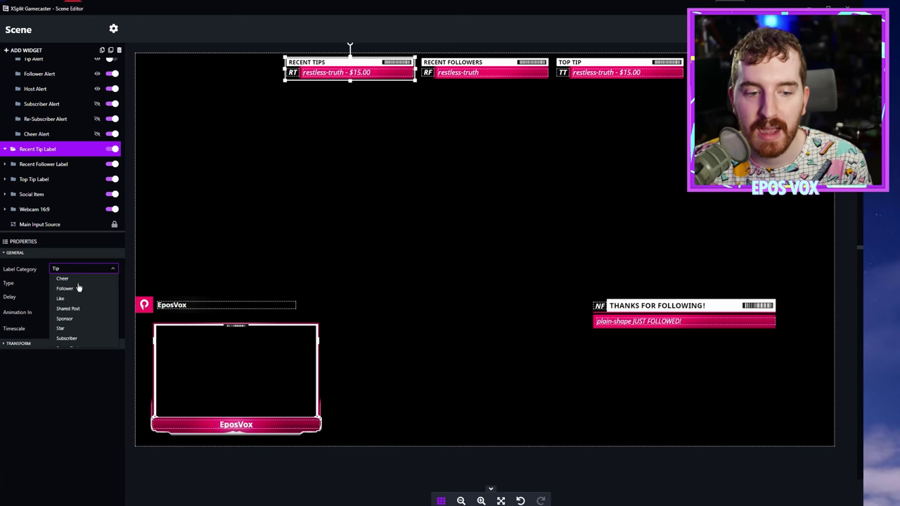
scroll(80, 294, down, 2)
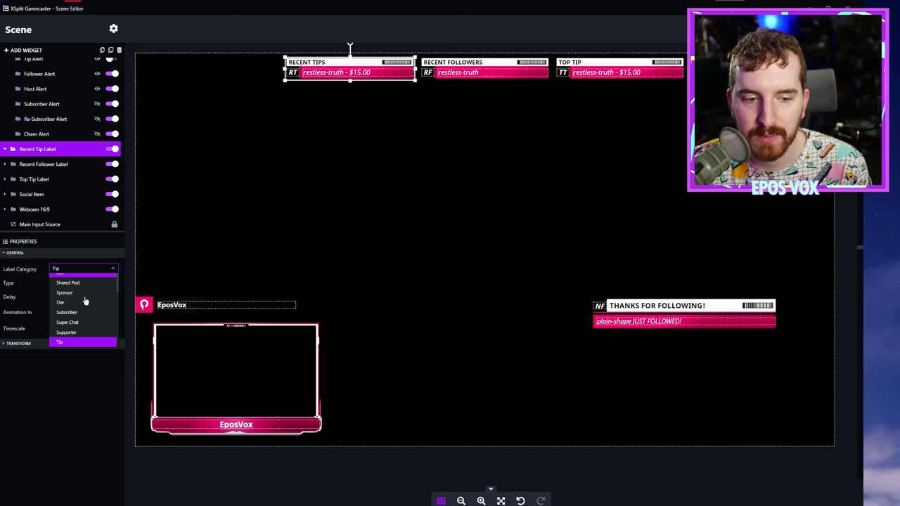
click(83, 304)
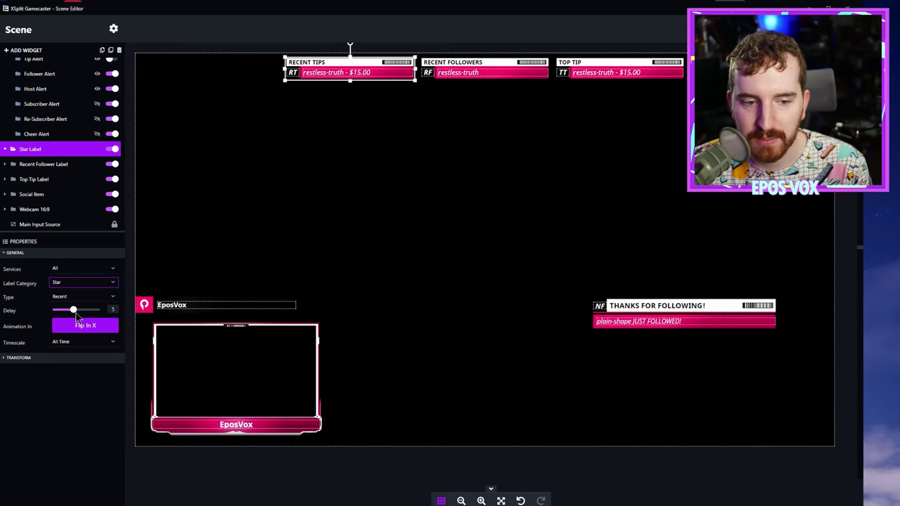
Step: Compare Flip In Y and Flip In X, keeping Flip In X as the entrance animation
click(76, 324)
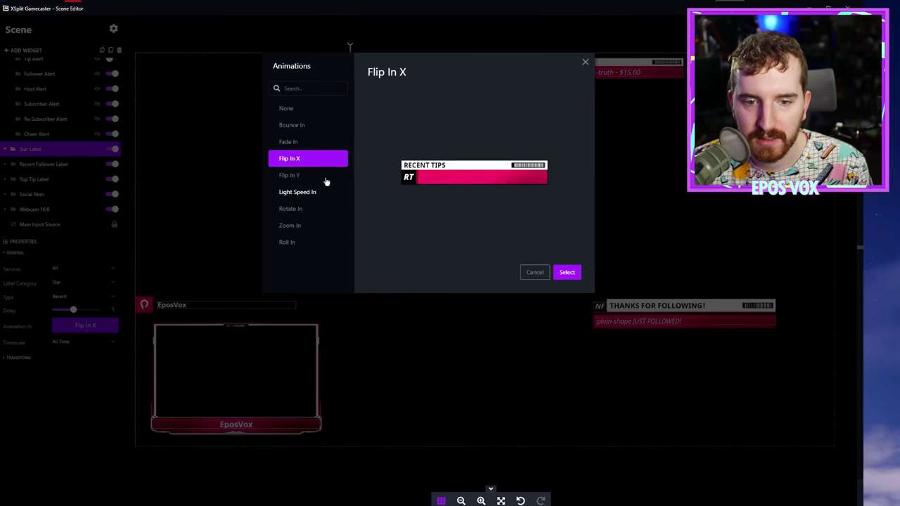
click(322, 176)
click(315, 157)
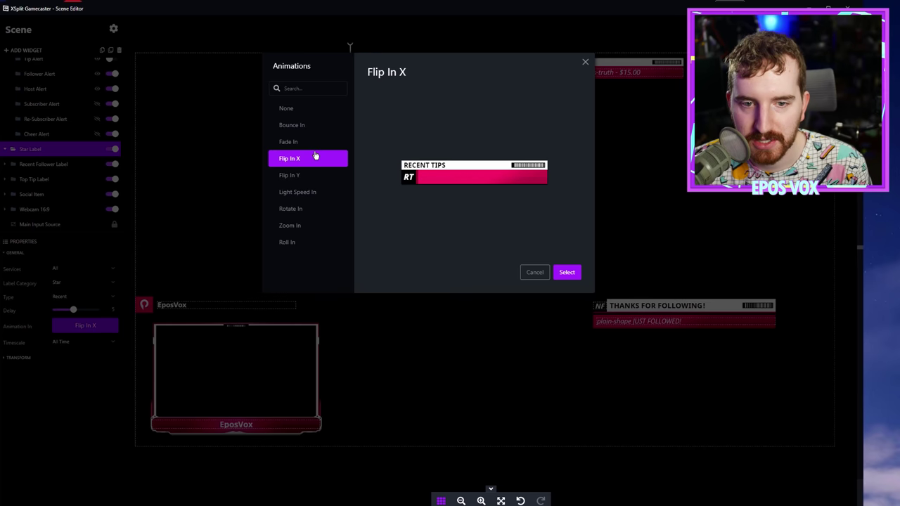
click(567, 272)
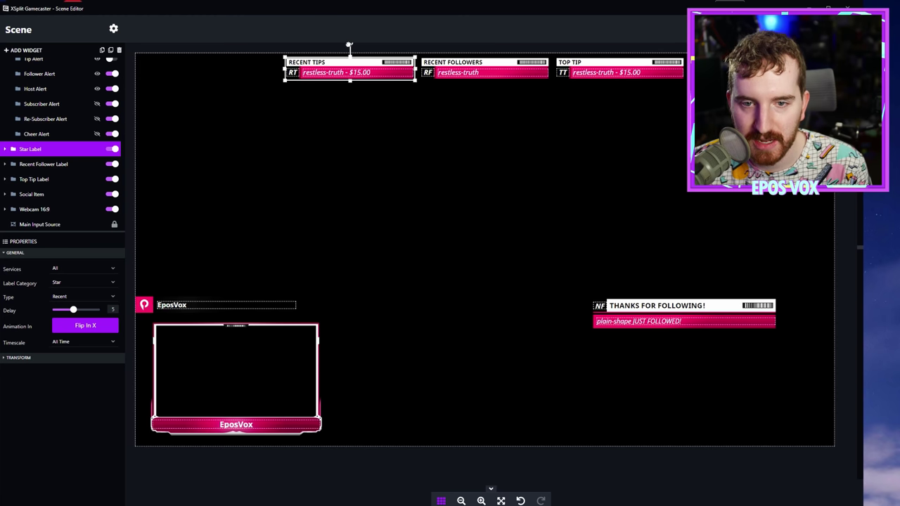
Step: Tilt the Top Tip label slightly, leaving the Recent Tips label straight
mouse_move(350, 45)
mouse_down()
mouse_move(369, 50)
mouse_move(349, 44)
mouse_up()
click(618, 74)
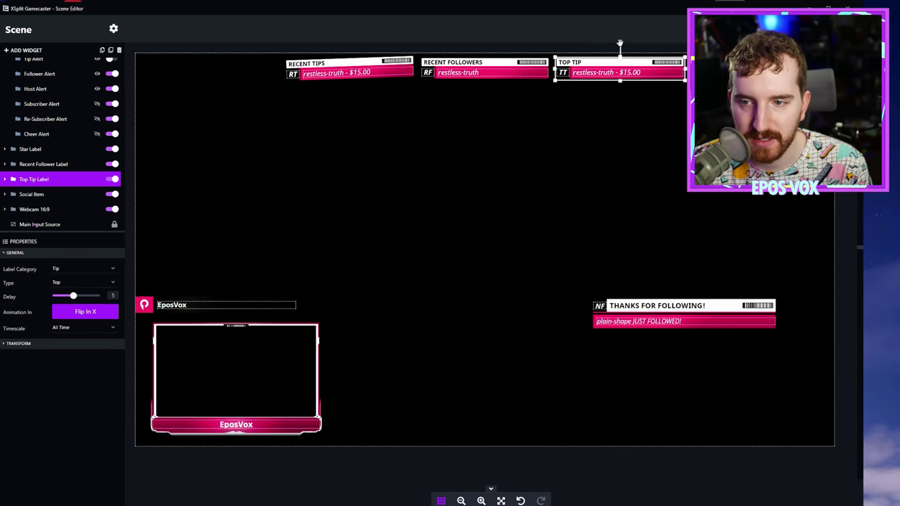
mouse_move(621, 45)
mouse_down()
mouse_move(632, 46)
mouse_move(621, 45)
mouse_up()
click(533, 219)
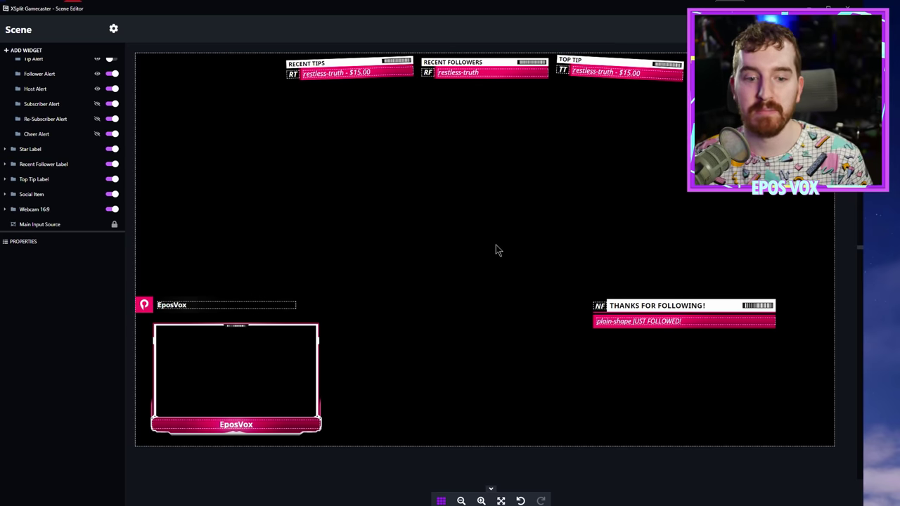
Step: Replace the Webcam 16:9 banner's EposVox text with 'FOLLOW ON INSTAGRAM'
click(236, 426)
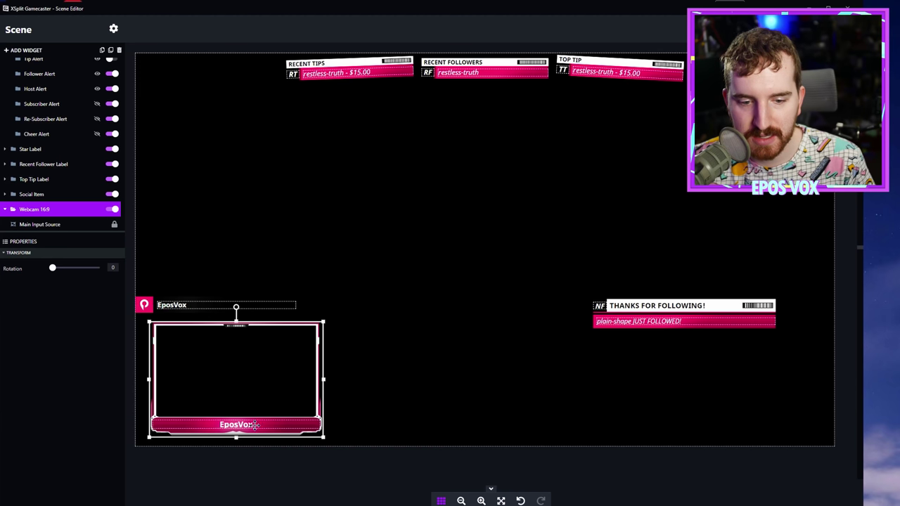
double_click(255, 428)
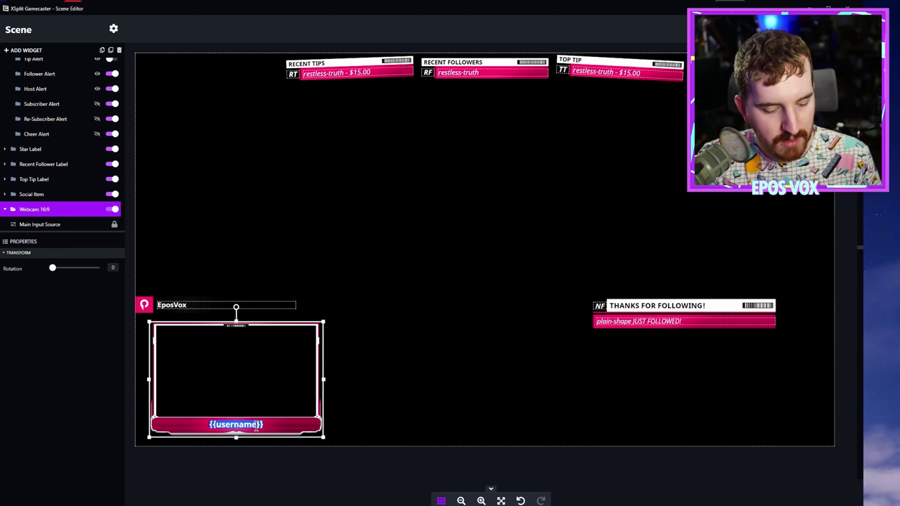
text(FOLLOW ON INSTAGR)
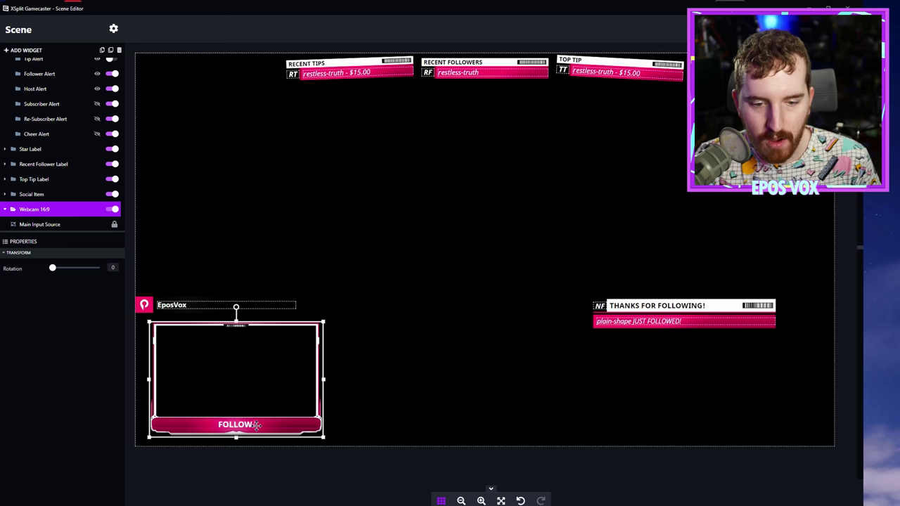
text(AM)
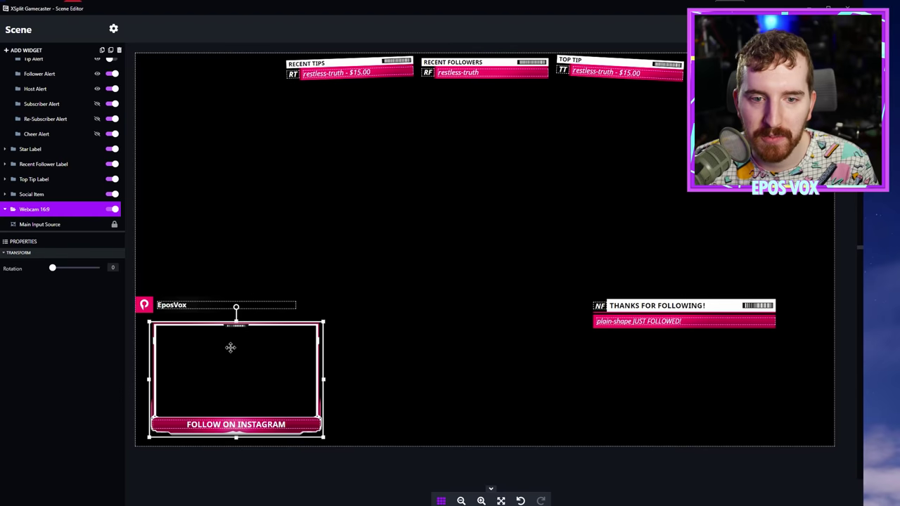
Step: Move the webcam frame to the upper left and the EposVox social item to bottom centre
drag(231, 347, 227, 171)
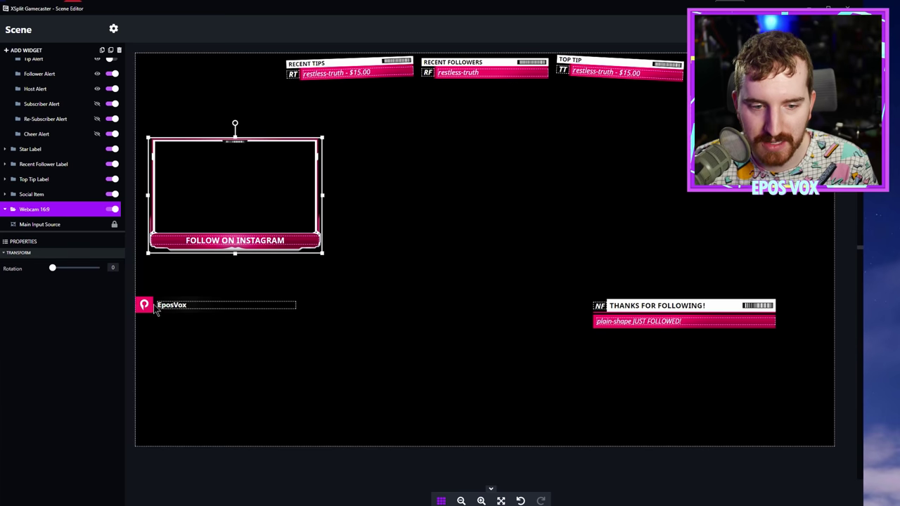
drag(156, 311, 417, 438)
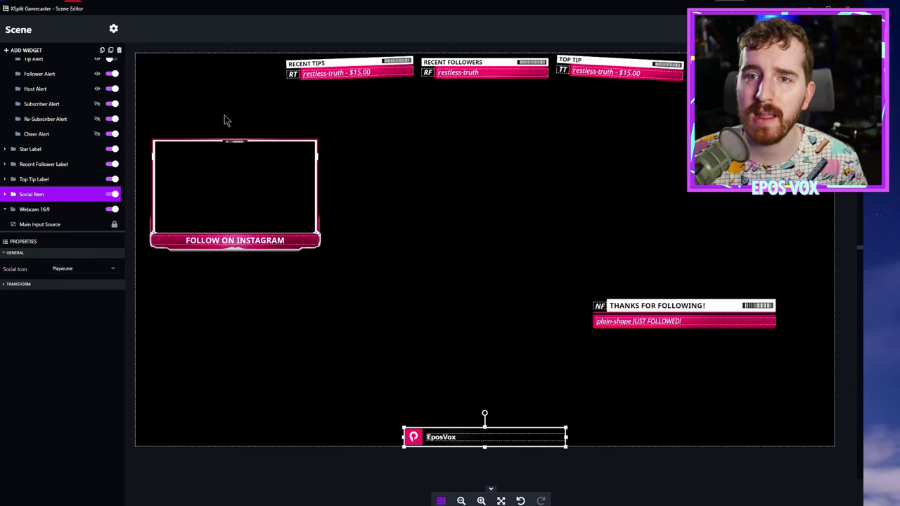
drag(228, 147, 213, 184)
Step: Switch the Social Item's icon to Twitter and hide it, leaving the webcam frame unrotated
click(495, 439)
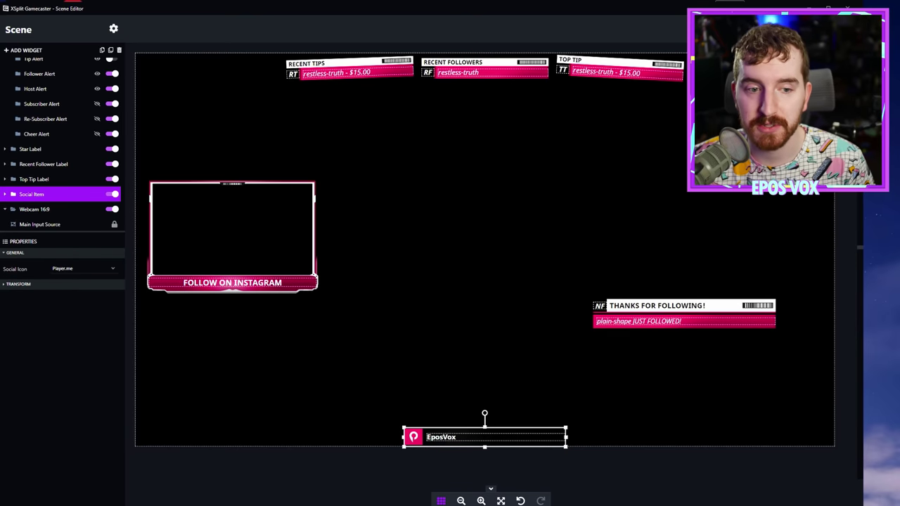
click(112, 195)
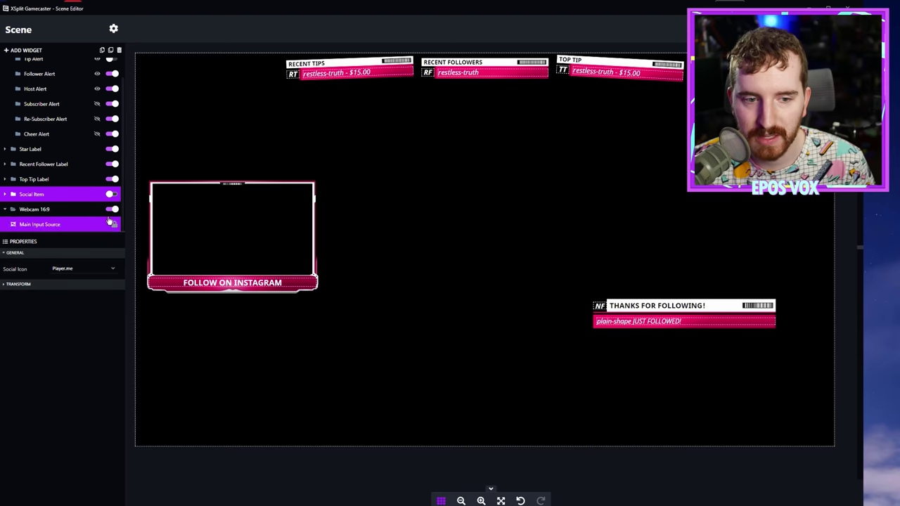
click(111, 194)
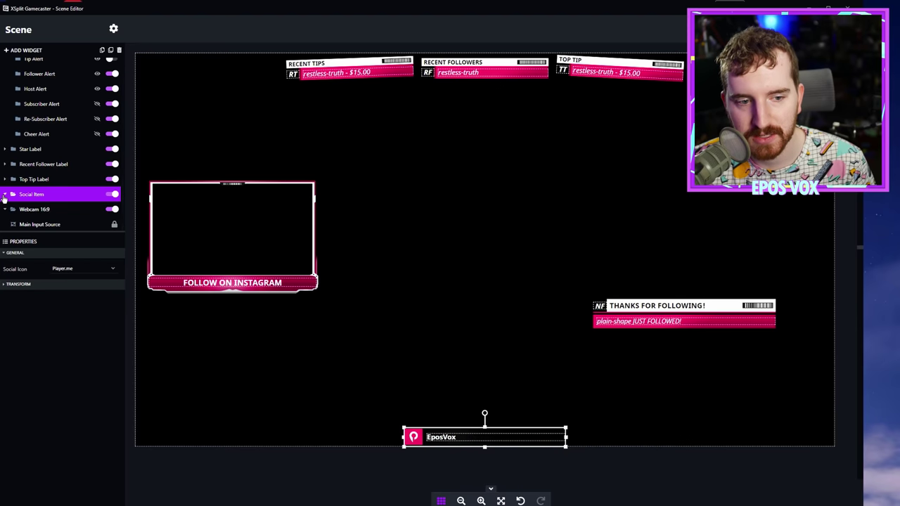
click(71, 269)
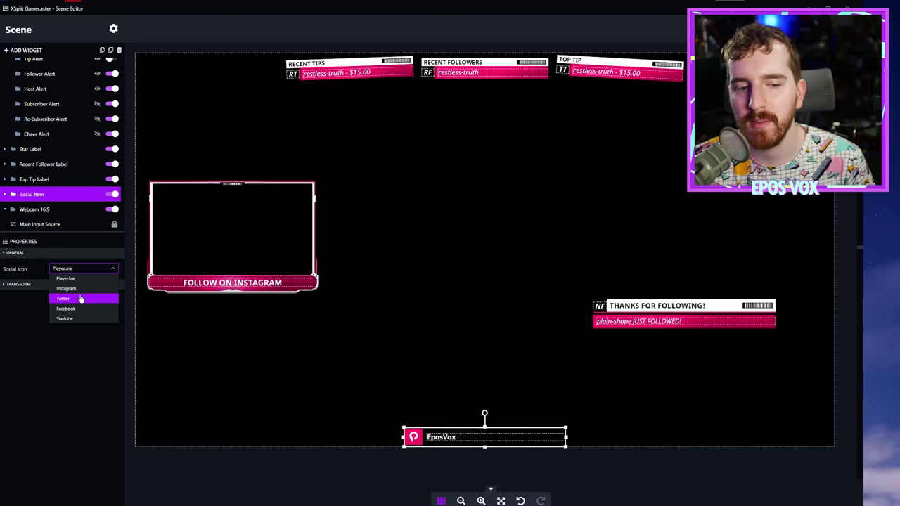
click(81, 299)
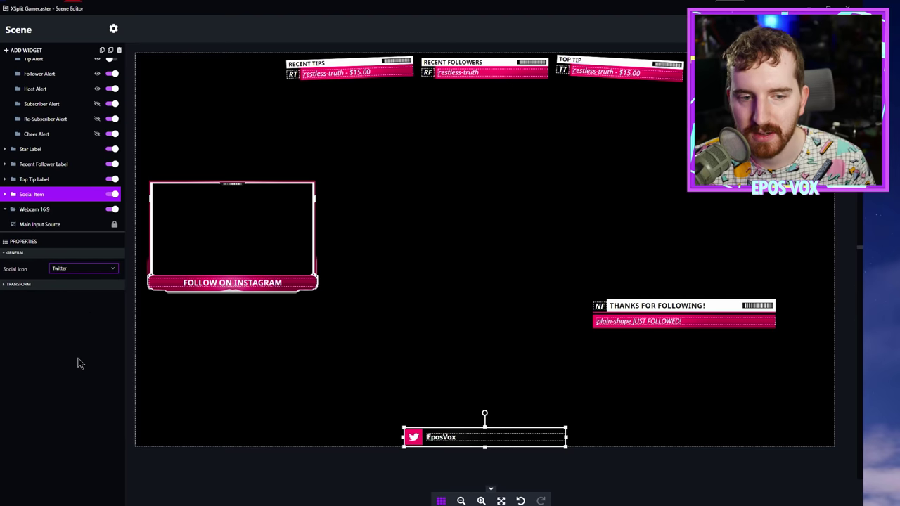
click(111, 194)
click(81, 212)
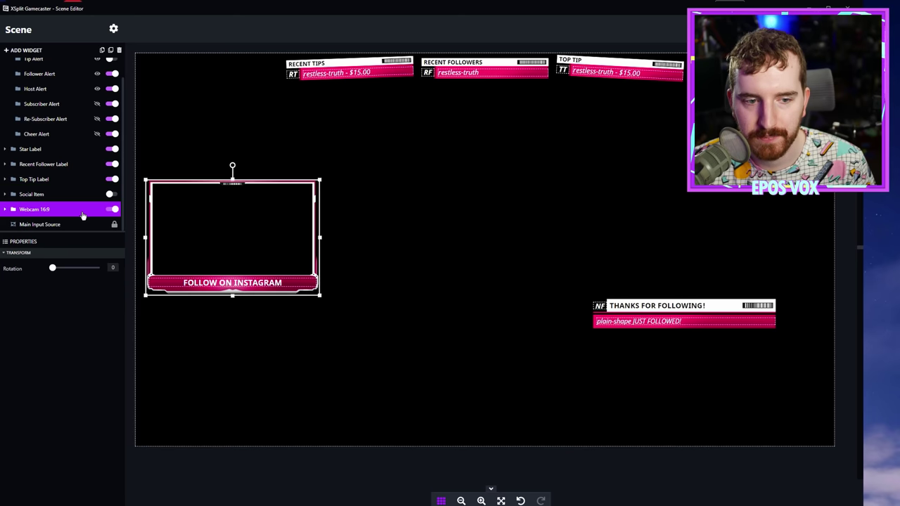
mouse_move(54, 270)
mouse_down()
mouse_move(93, 270)
mouse_move(49, 268)
mouse_up()
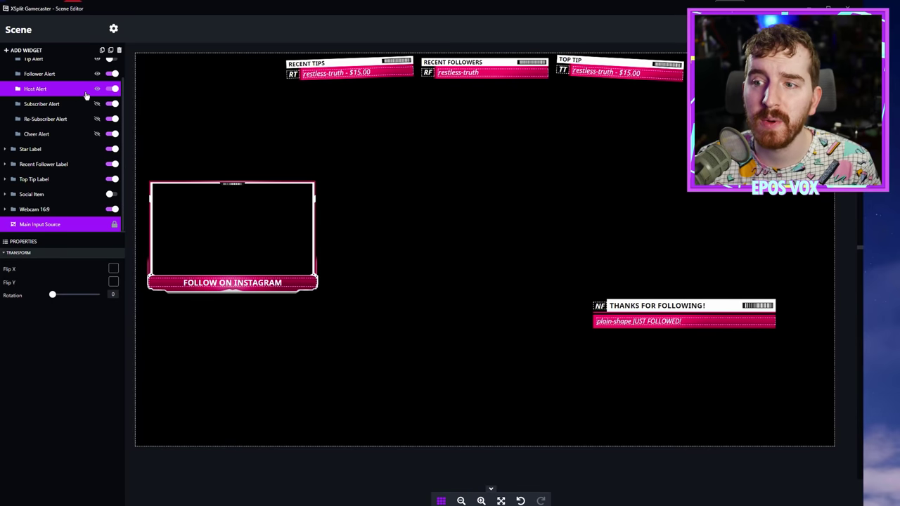
Step: Set the theme colour scheme to blue and enable Advanced Mode in General settings
click(113, 29)
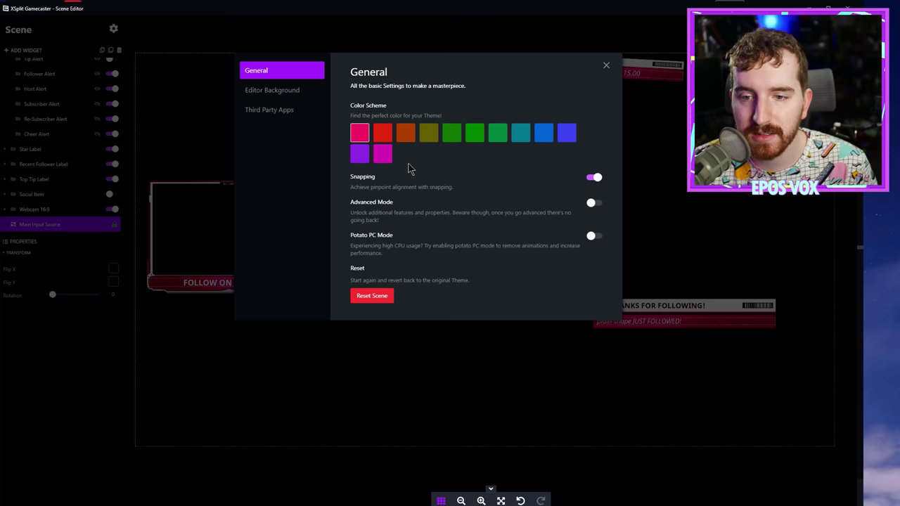
click(544, 133)
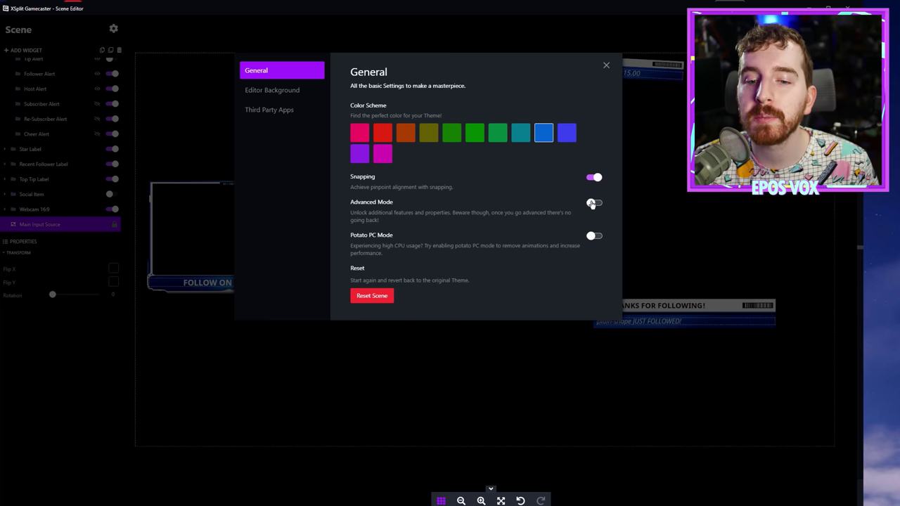
click(592, 203)
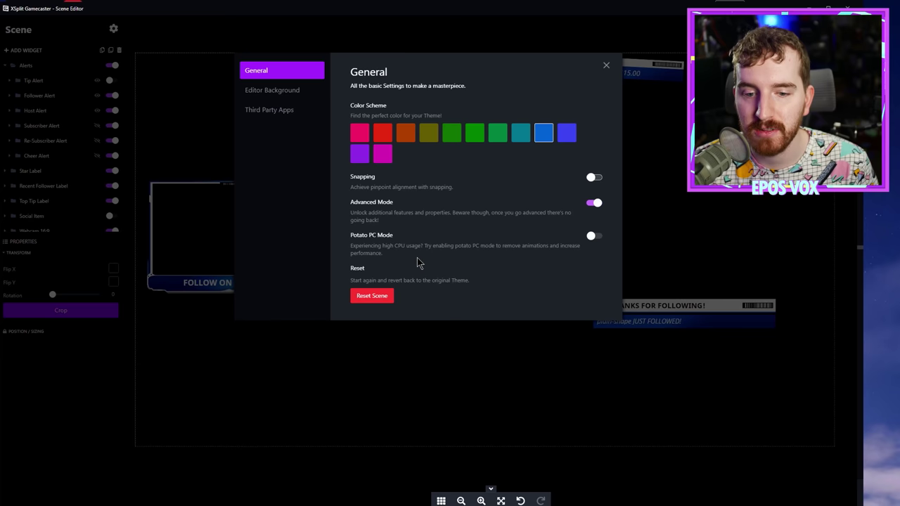
click(607, 67)
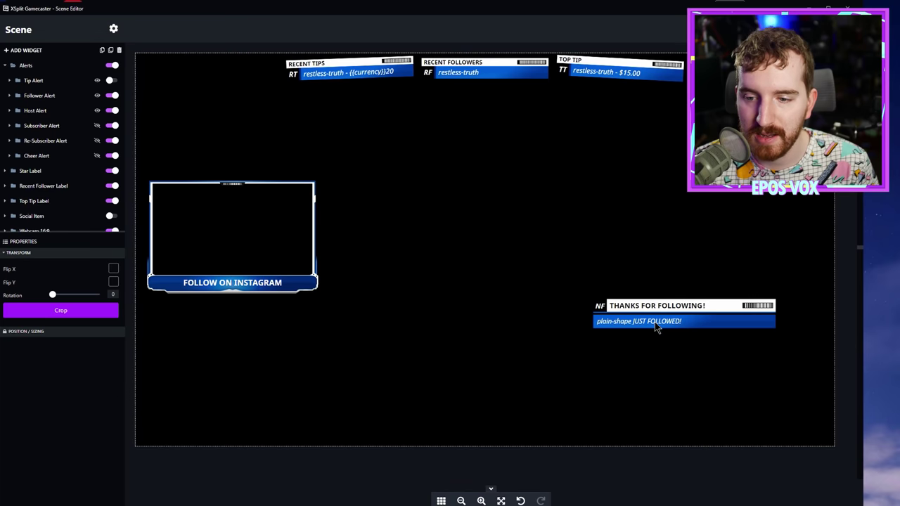
Step: Nudge the Thanks for Following widget slightly right and switch Snapping back on
click(656, 328)
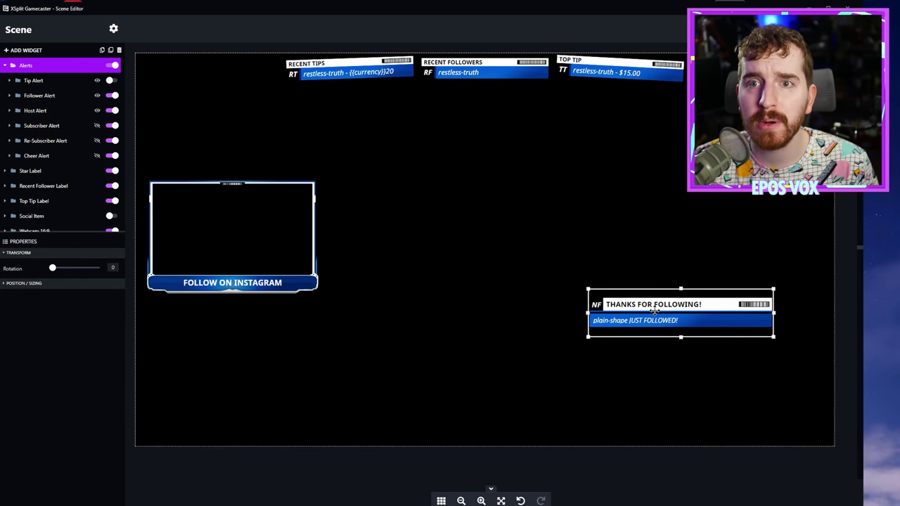
drag(655, 309, 659, 310)
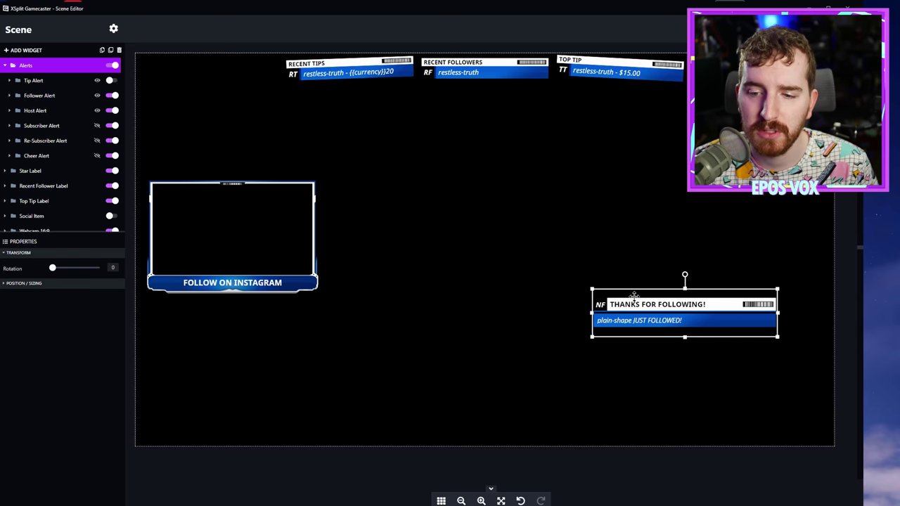
click(113, 29)
click(596, 177)
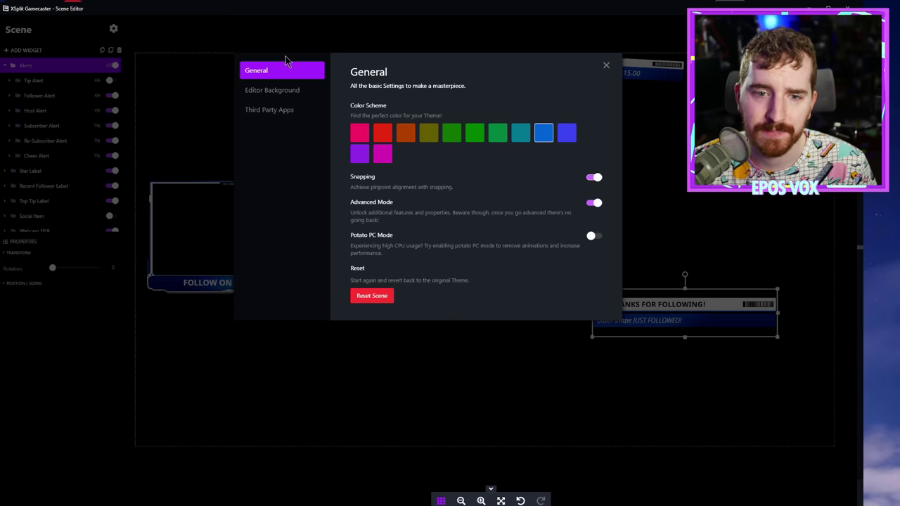
Step: Browse the Editor Background thumbnails and Third Party Apps options, then close settings
click(277, 88)
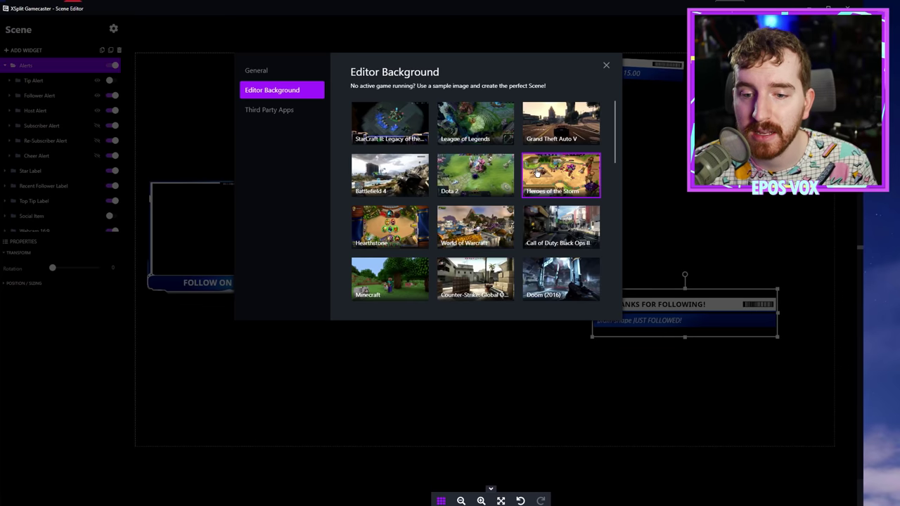
scroll(537, 173, down, 5)
scroll(537, 173, up, 3)
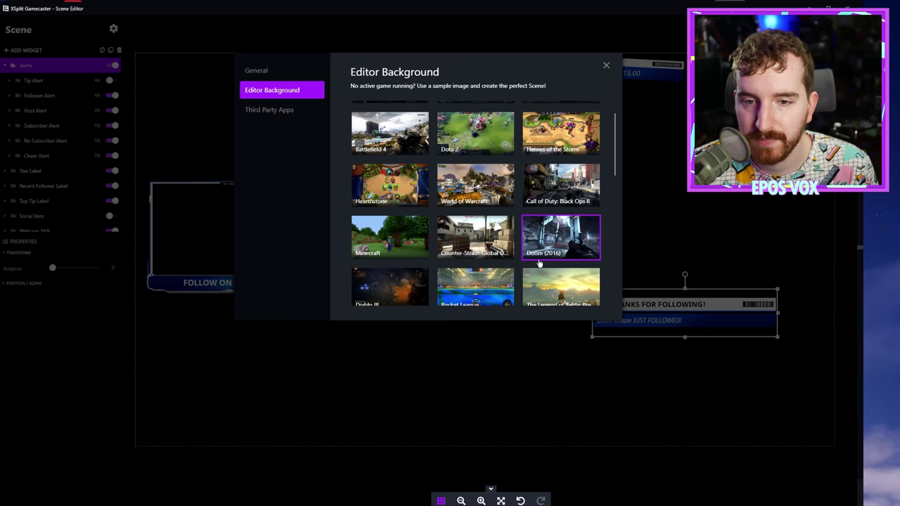
scroll(538, 262, down, 3)
scroll(524, 257, up, 5)
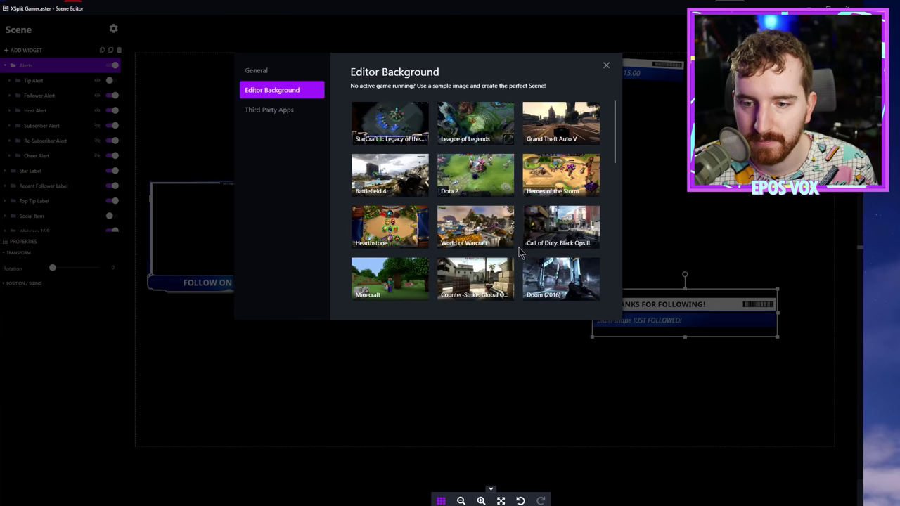
click(264, 112)
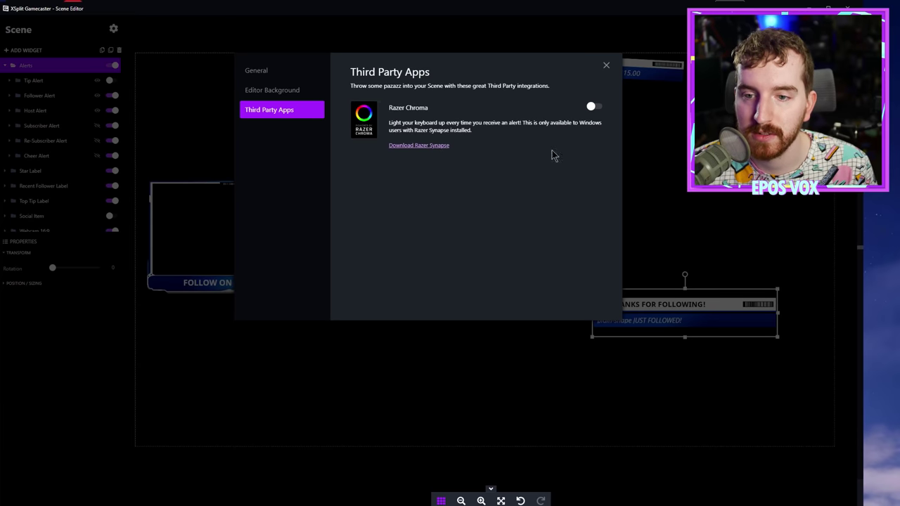
click(607, 66)
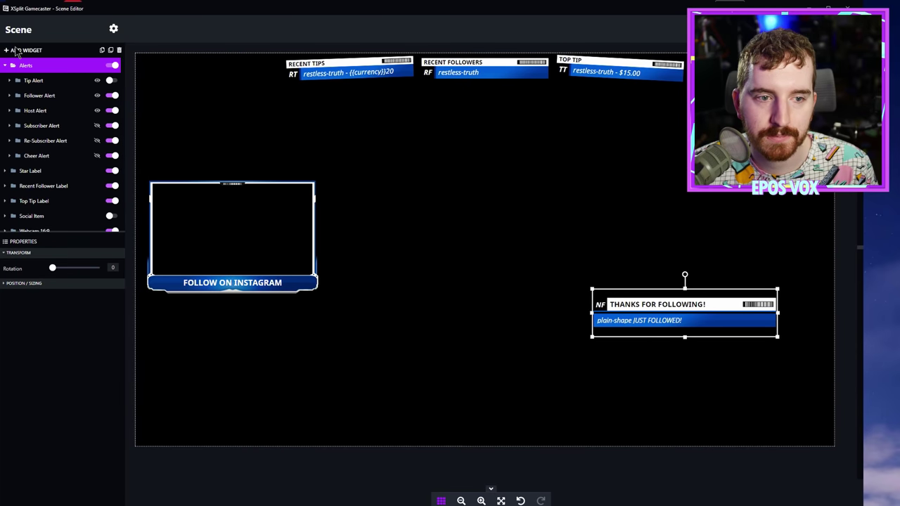
Step: Browse the Alerts, Labels, Counters, Goals and Trains widgets, previewing Subscriber, Tip and Cheer Trains
click(9, 51)
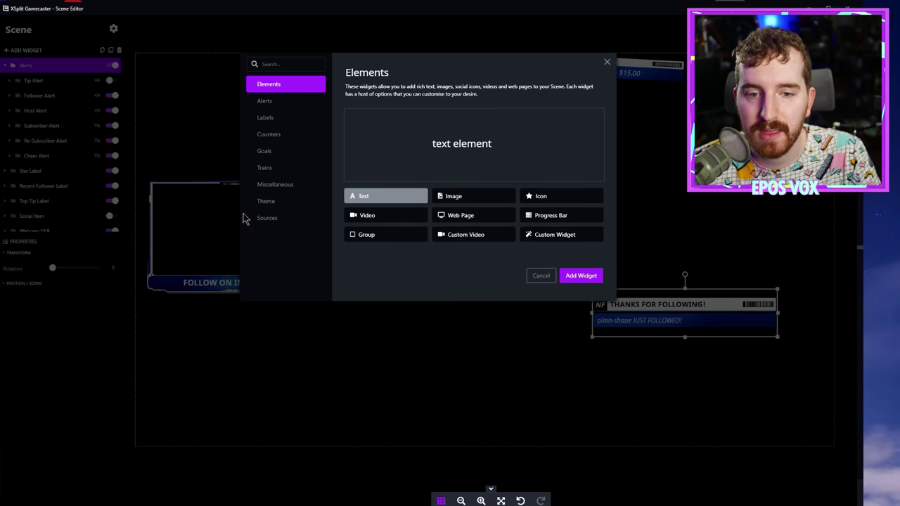
click(272, 103)
click(275, 120)
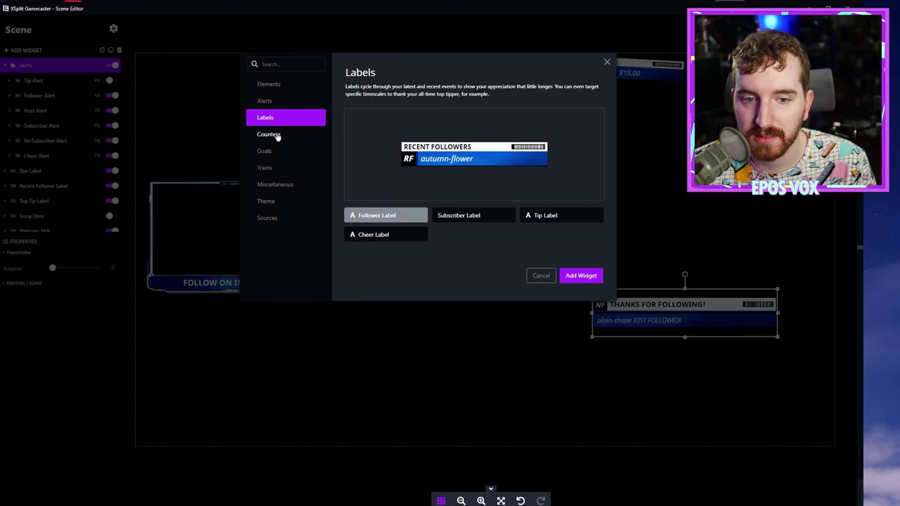
click(274, 134)
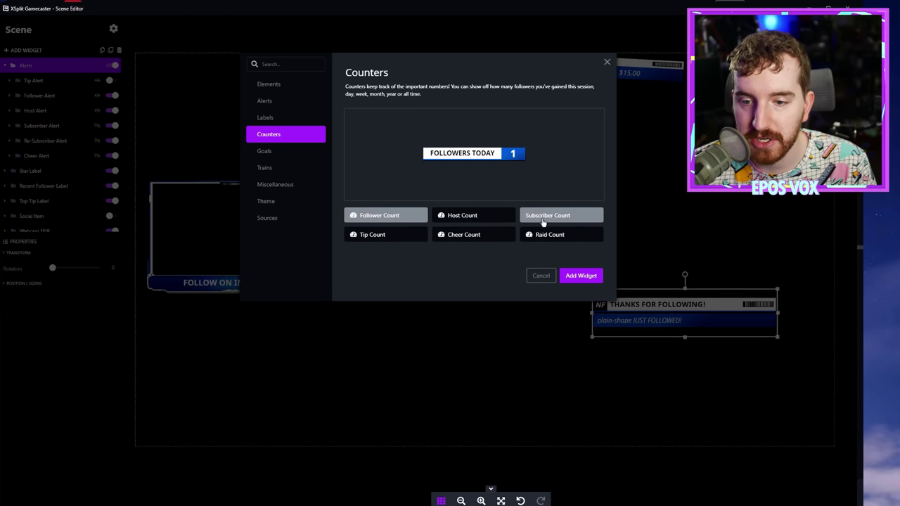
click(265, 151)
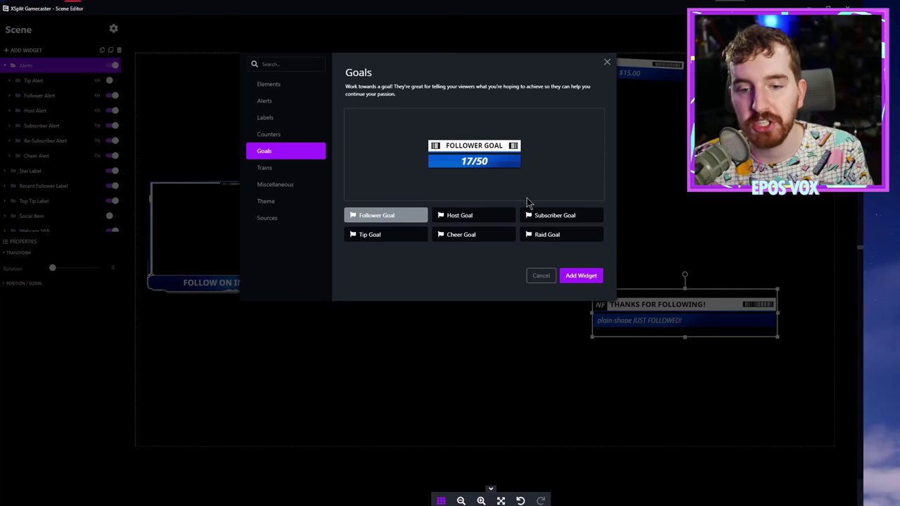
click(274, 170)
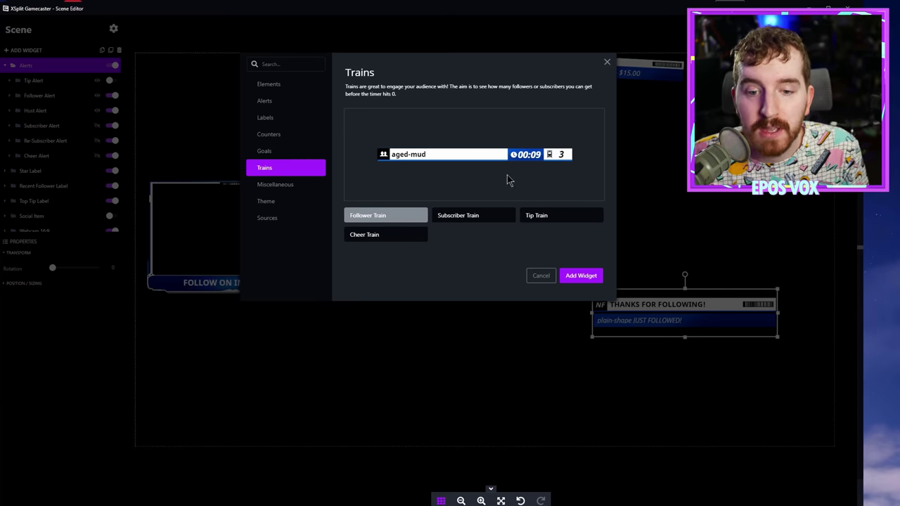
click(478, 214)
click(529, 216)
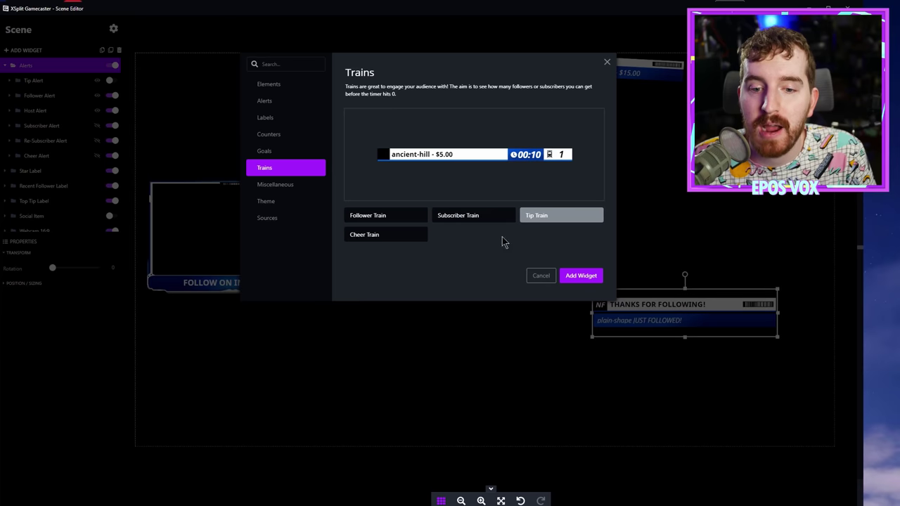
click(413, 233)
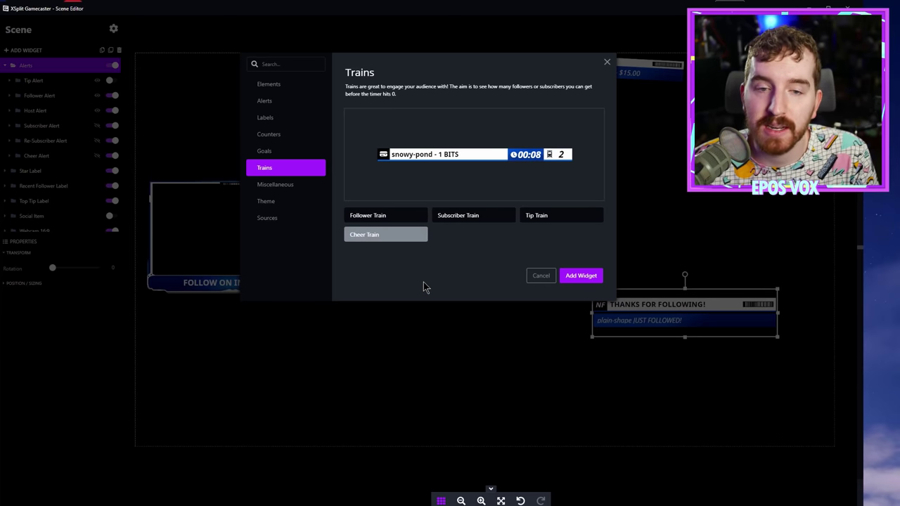
Step: Preview the Miscellaneous widgets, then show the Theme category's 16:9 widgets
click(295, 185)
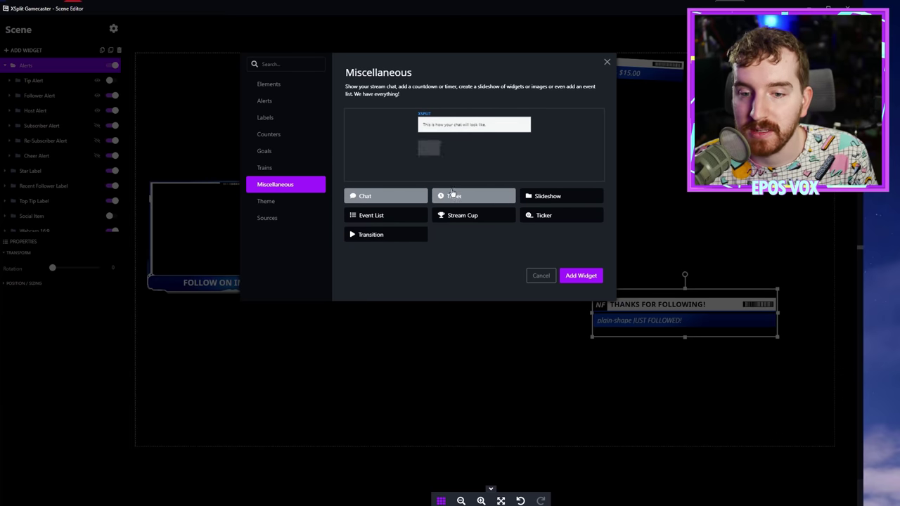
click(474, 196)
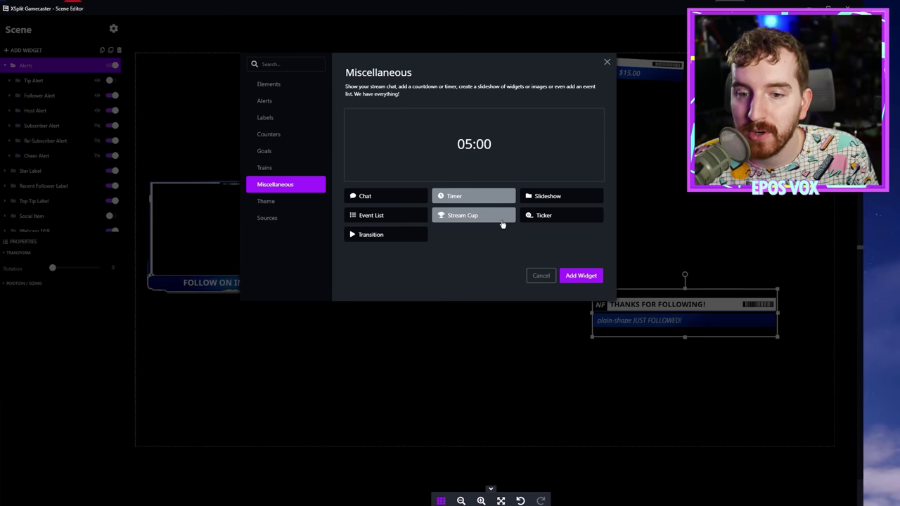
click(549, 198)
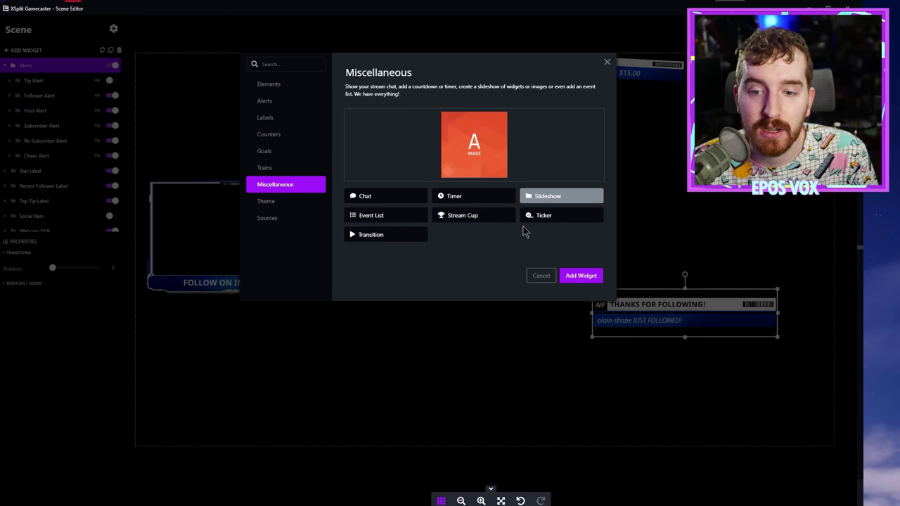
click(553, 220)
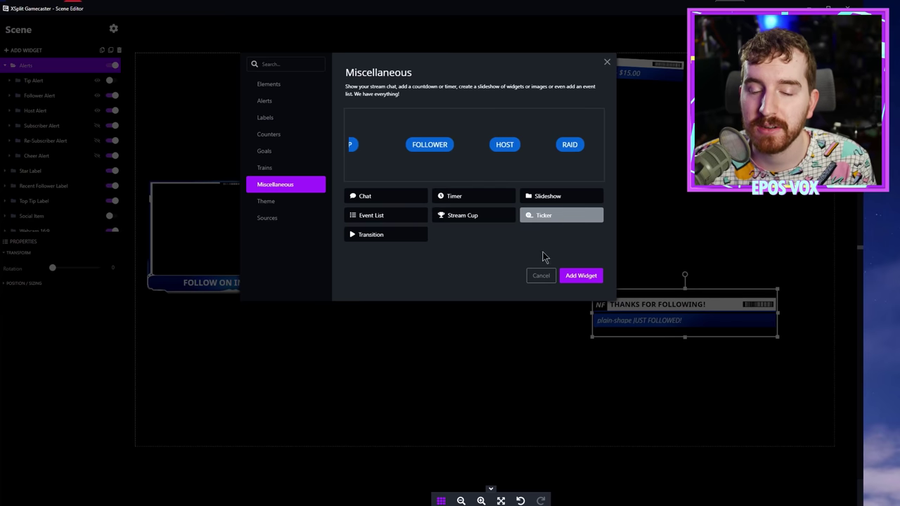
click(473, 218)
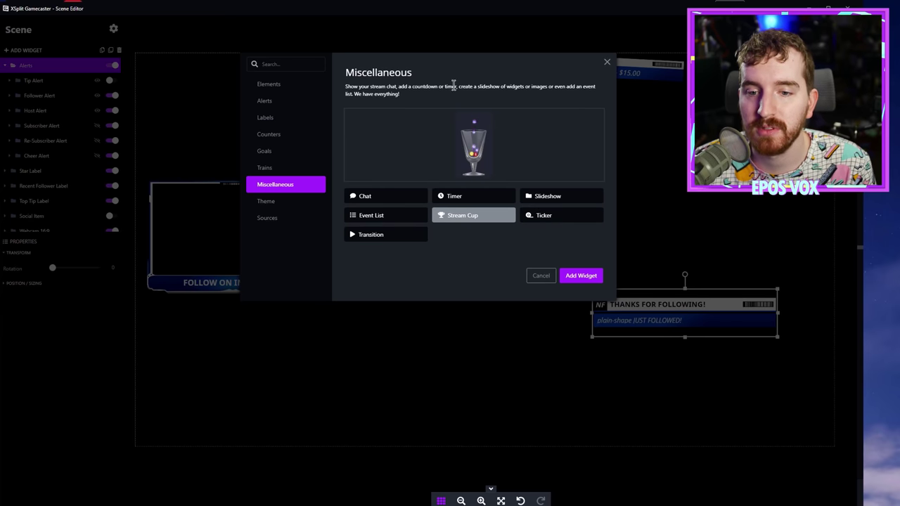
click(419, 218)
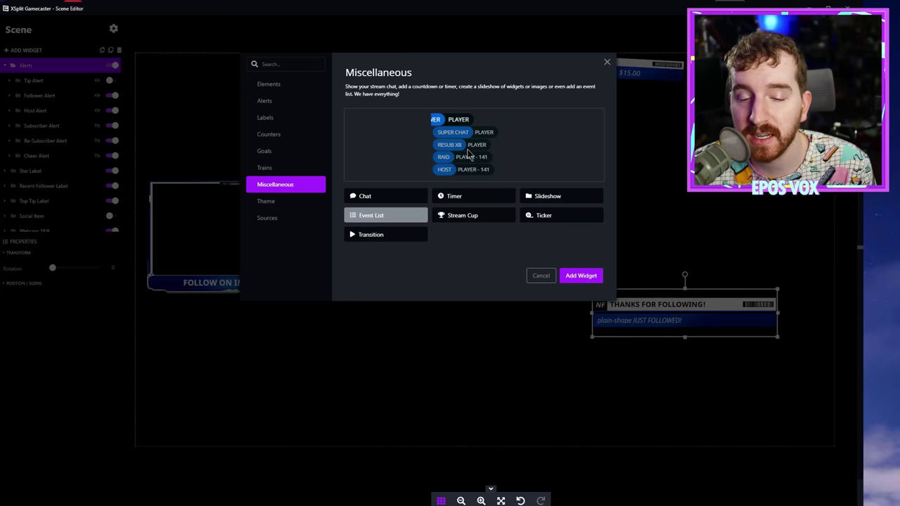
click(386, 234)
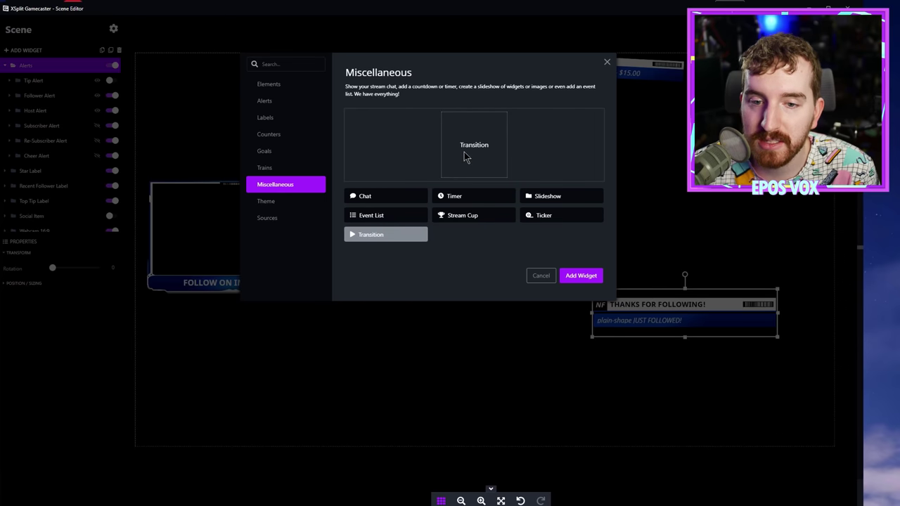
click(267, 202)
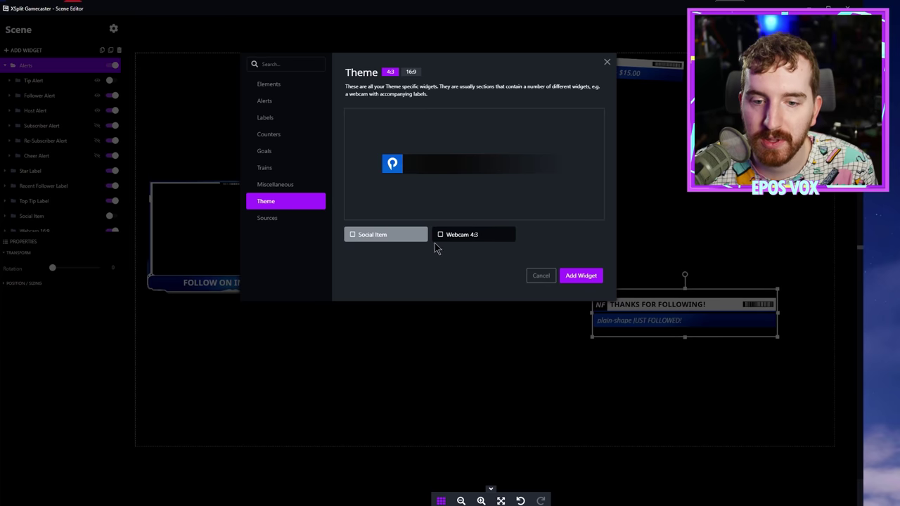
click(411, 73)
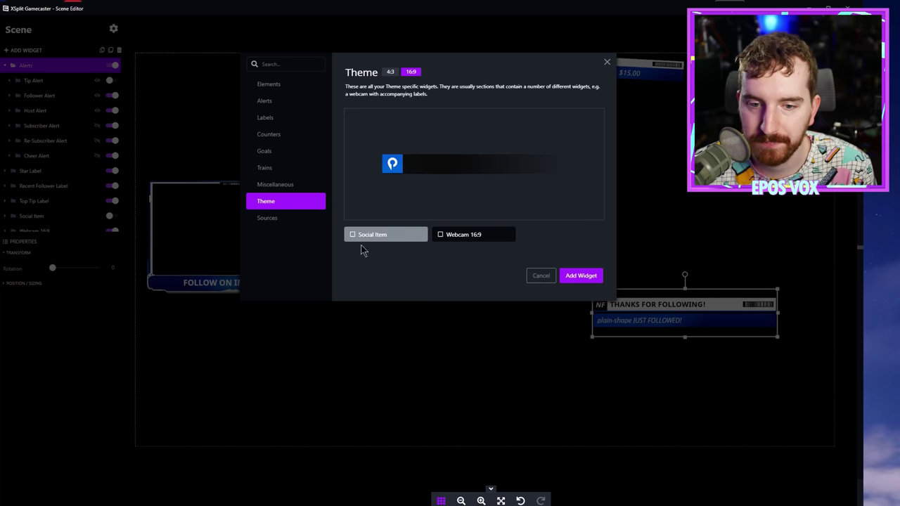
click(354, 238)
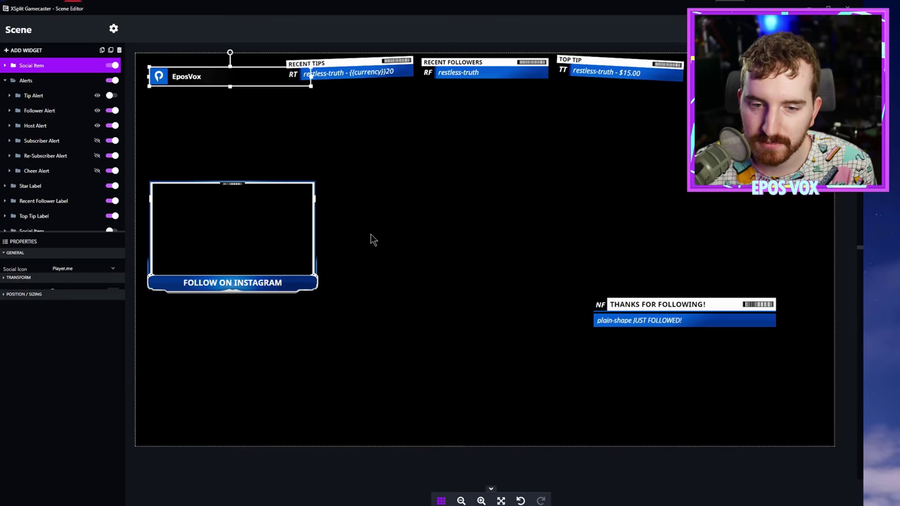
drag(226, 72, 462, 405)
click(119, 51)
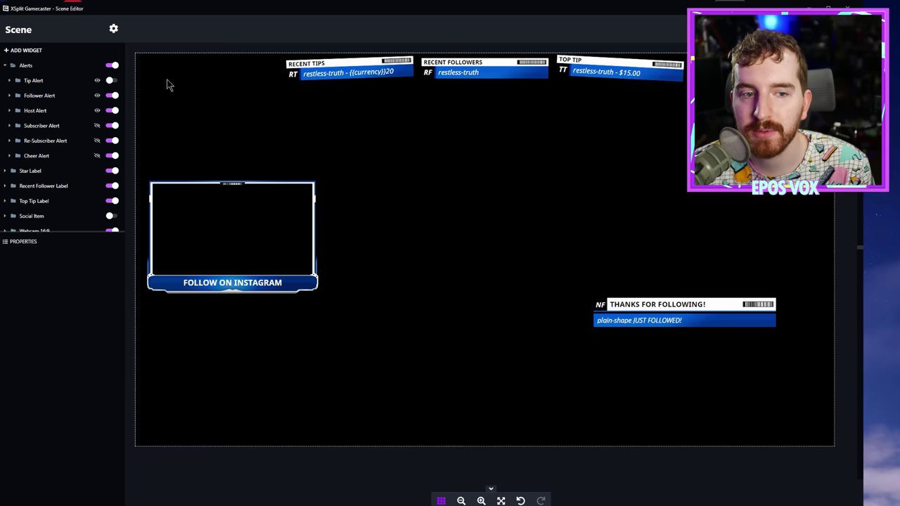
click(113, 28)
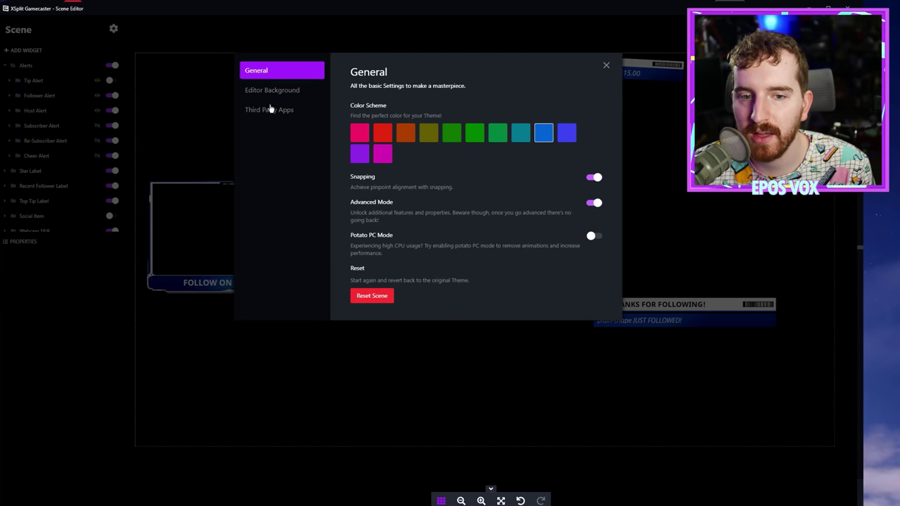
click(273, 109)
click(294, 92)
click(605, 65)
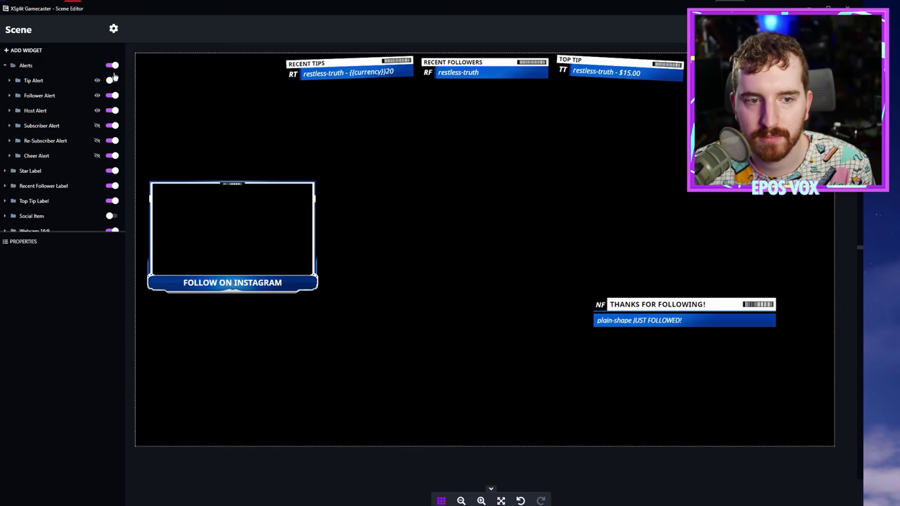
click(32, 51)
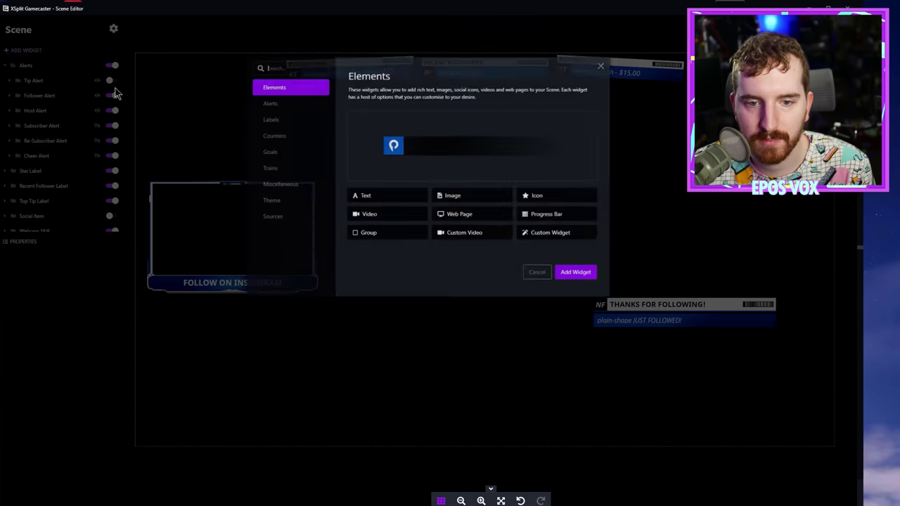
click(270, 202)
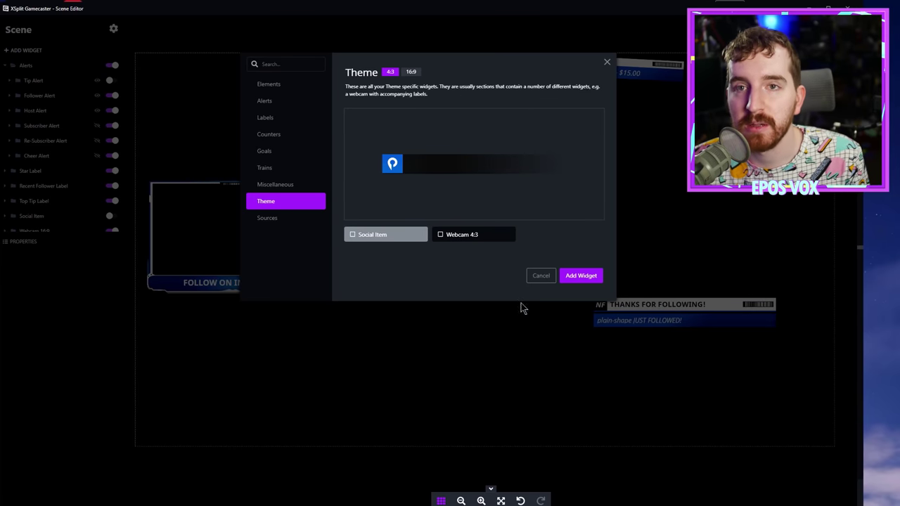
click(266, 218)
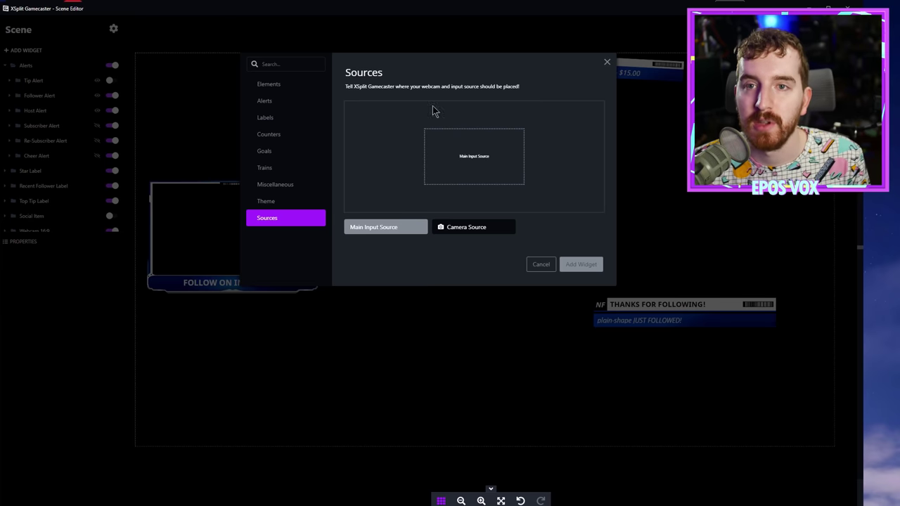
click(281, 85)
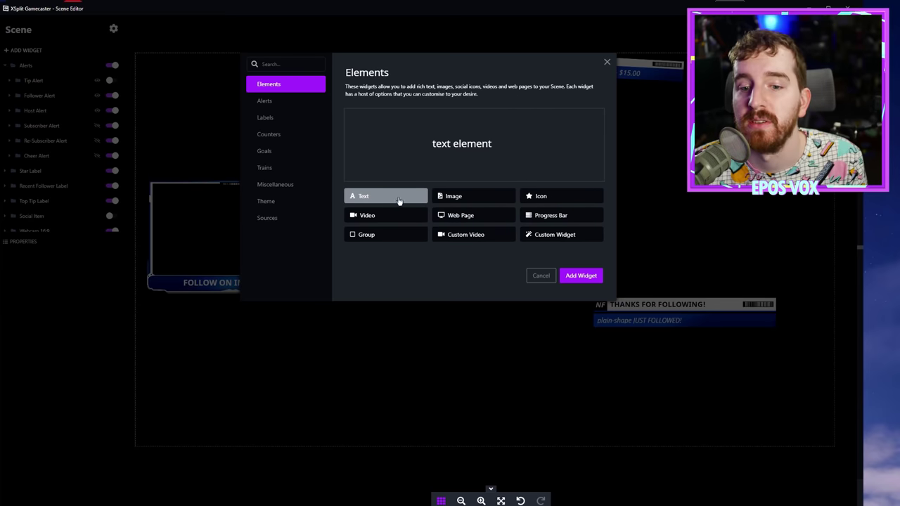
click(606, 62)
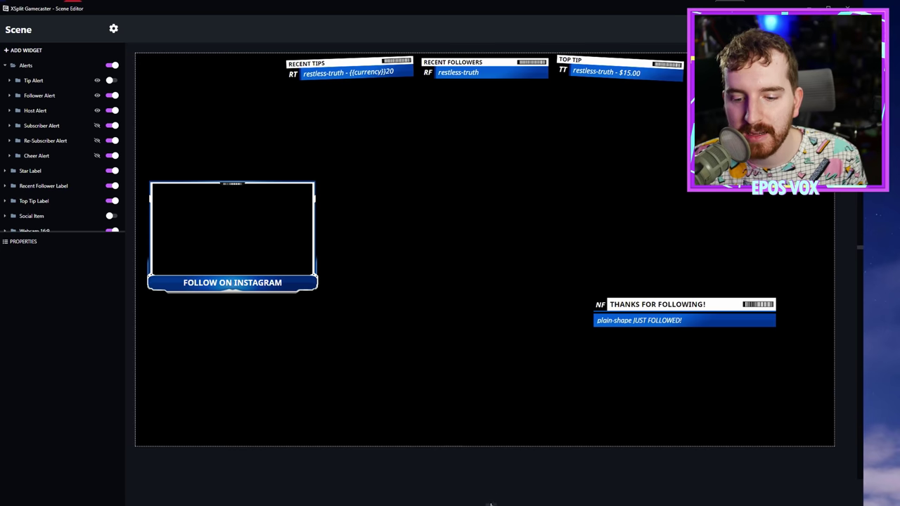
Step: Zoom in on the canvas and nudge the webcam frame slightly left
click(481, 501)
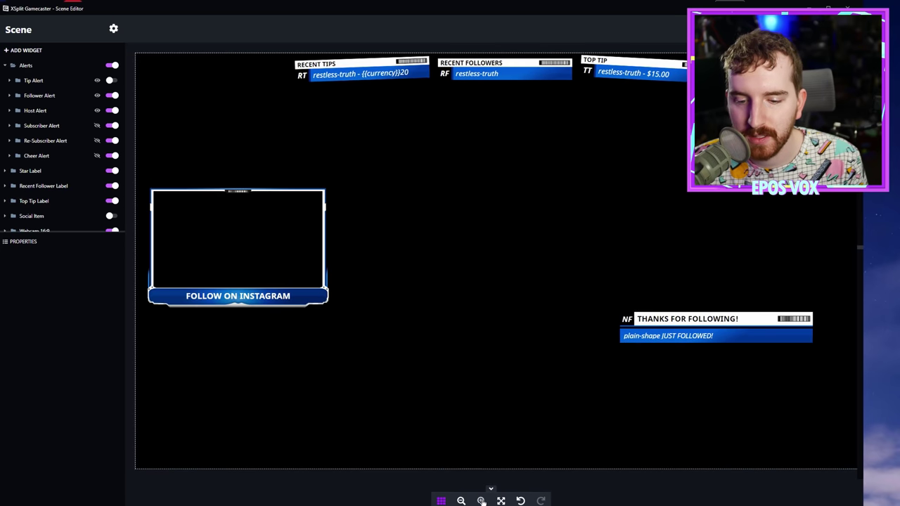
click(481, 501)
click(481, 500)
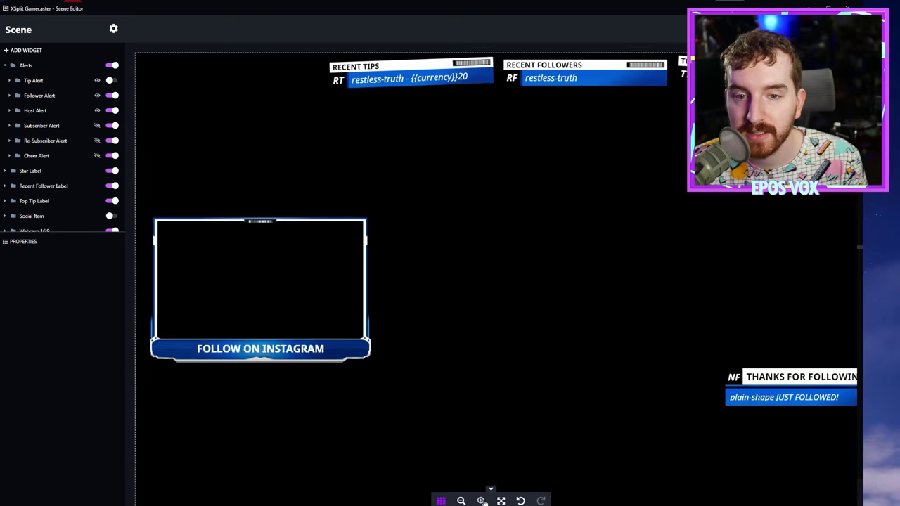
click(481, 500)
click(481, 501)
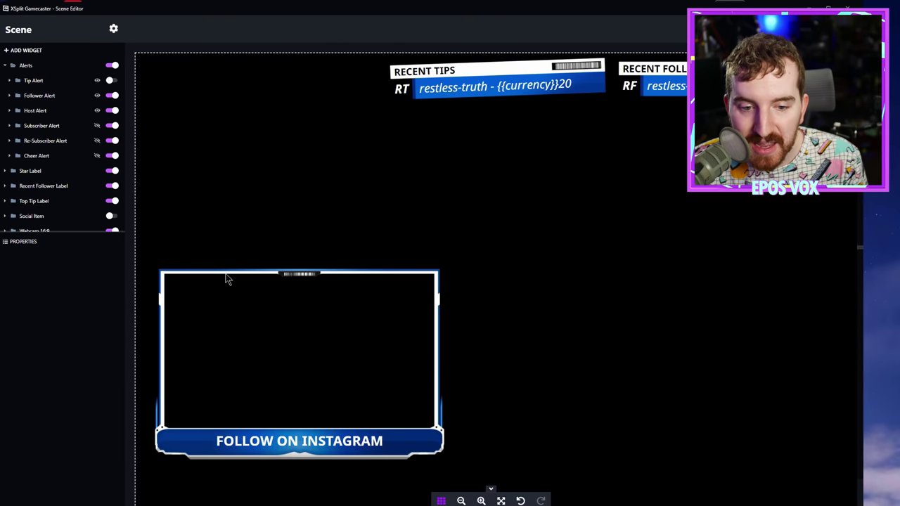
drag(210, 295, 201, 298)
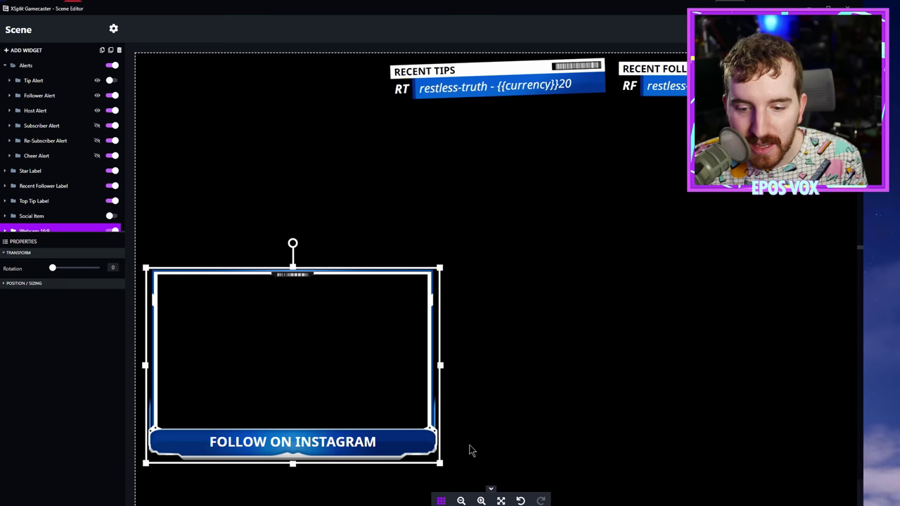
Step: Fit the scene to screen and undo the webcam frame nudge
click(461, 500)
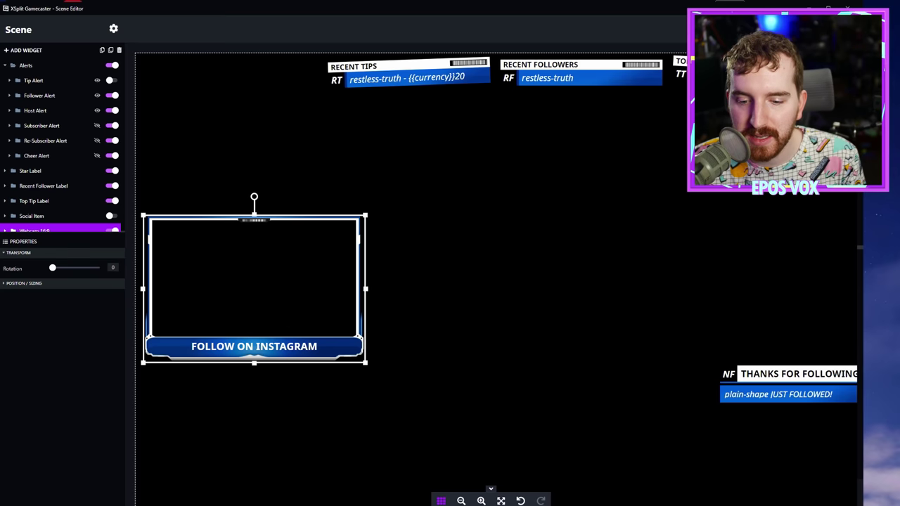
click(500, 500)
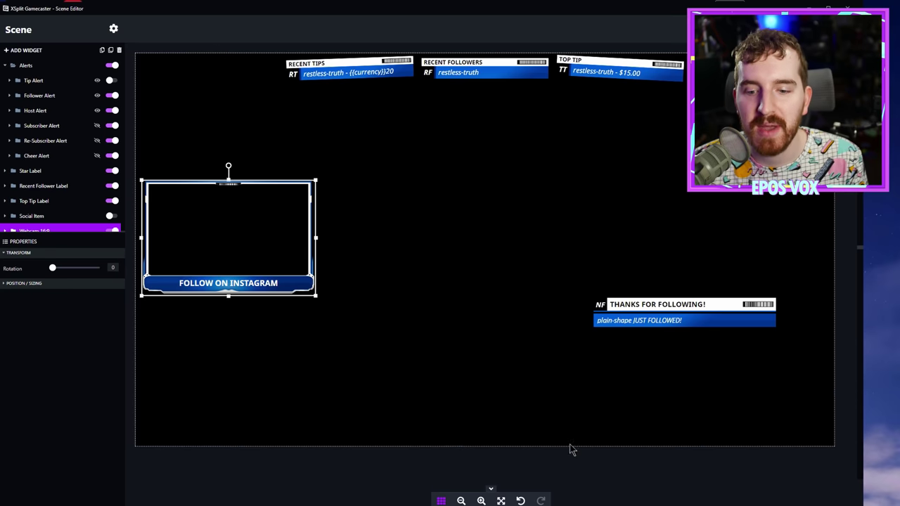
click(521, 501)
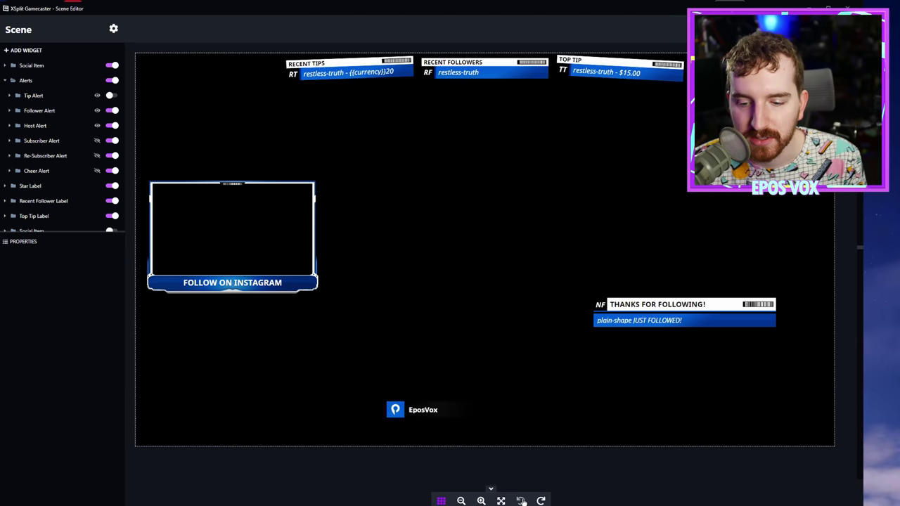
click(541, 501)
click(521, 501)
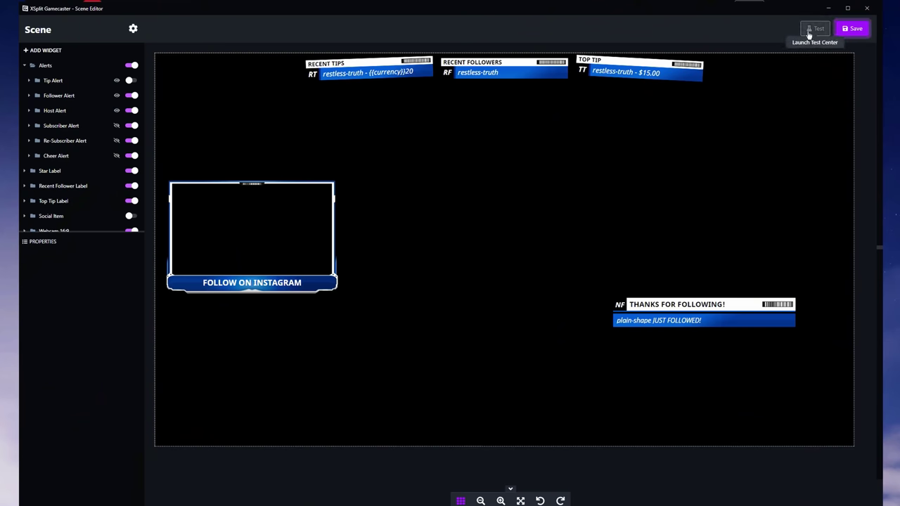
Step: Save the Contract scene, checking the blue colour scheme in settings before saving again
click(851, 29)
click(133, 29)
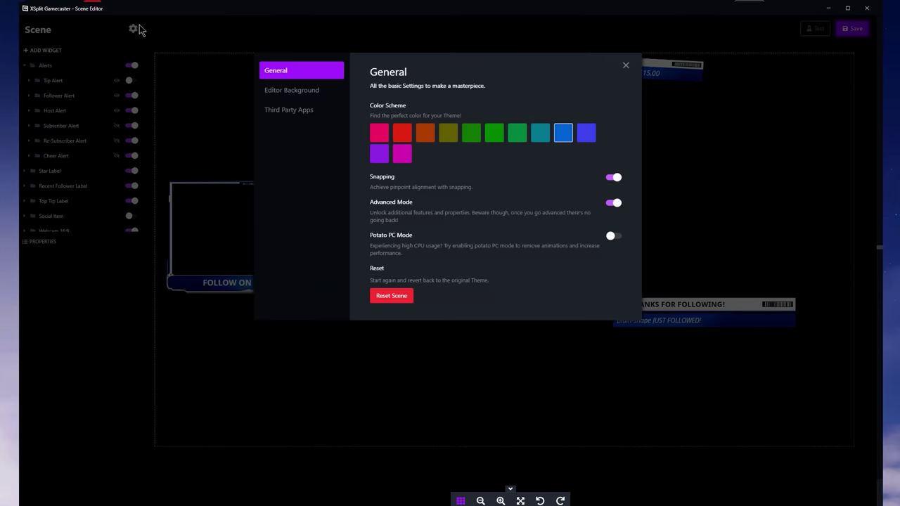
click(422, 31)
click(855, 28)
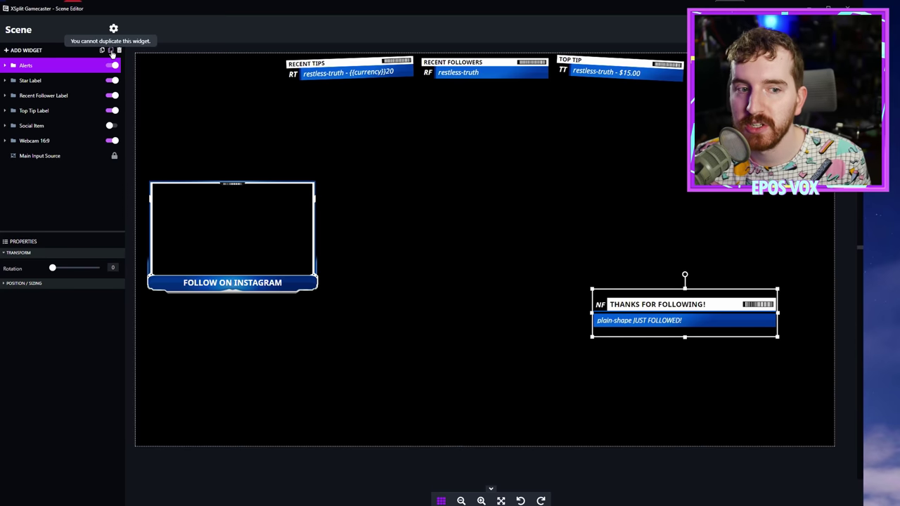
Step: Duplicate the Webcam 16:9 frame, move the copy, then undo the duplicate
ctrl+click(40, 141)
click(40, 140)
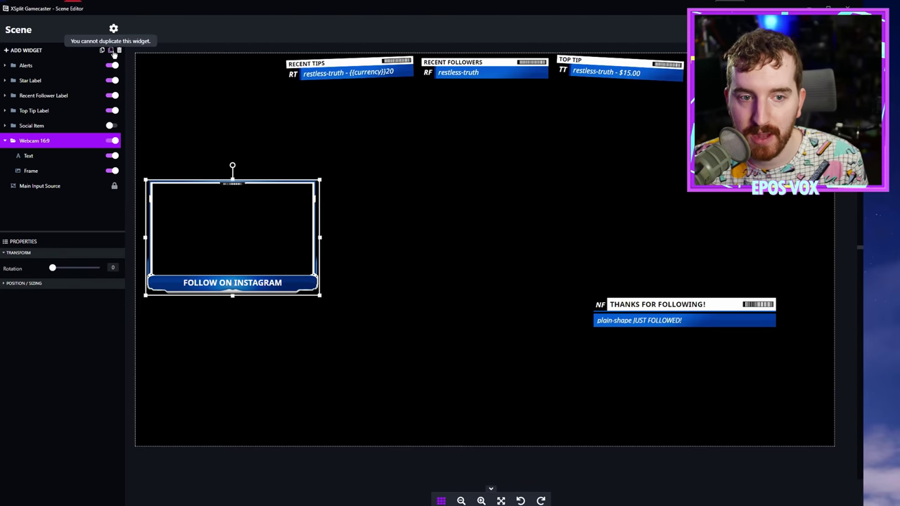
click(111, 51)
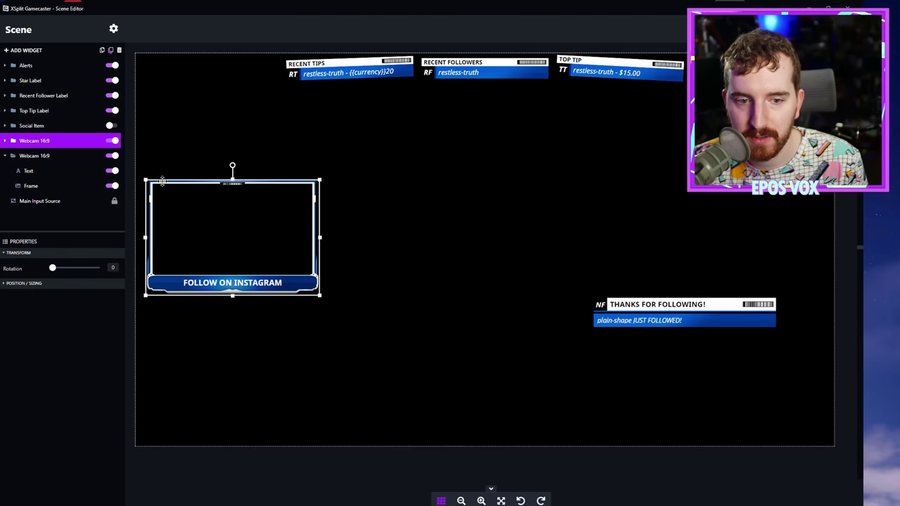
drag(162, 181, 247, 337)
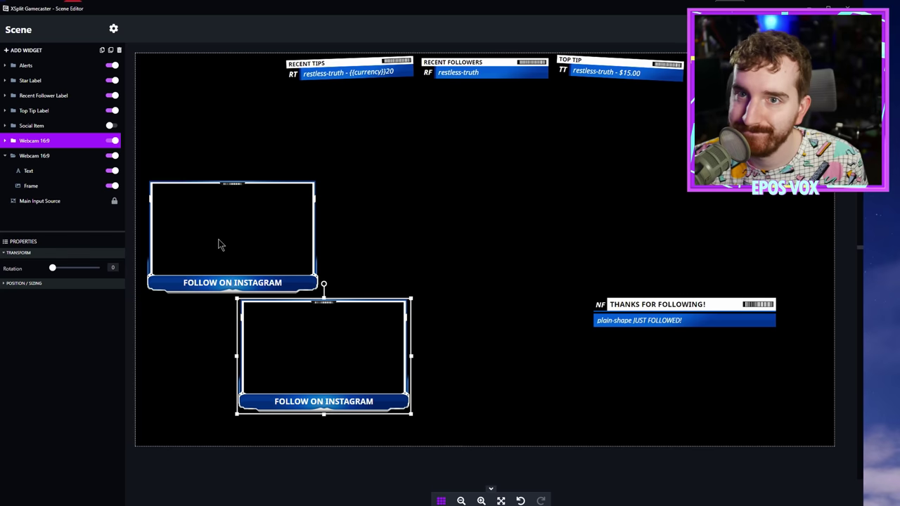
click(521, 501)
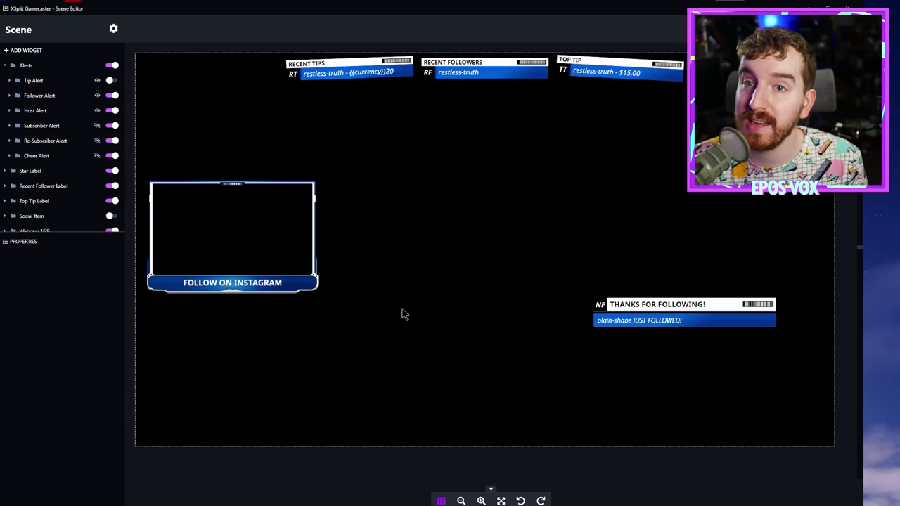
Step: Inspect the Star Label's position, size and general settings
click(61, 171)
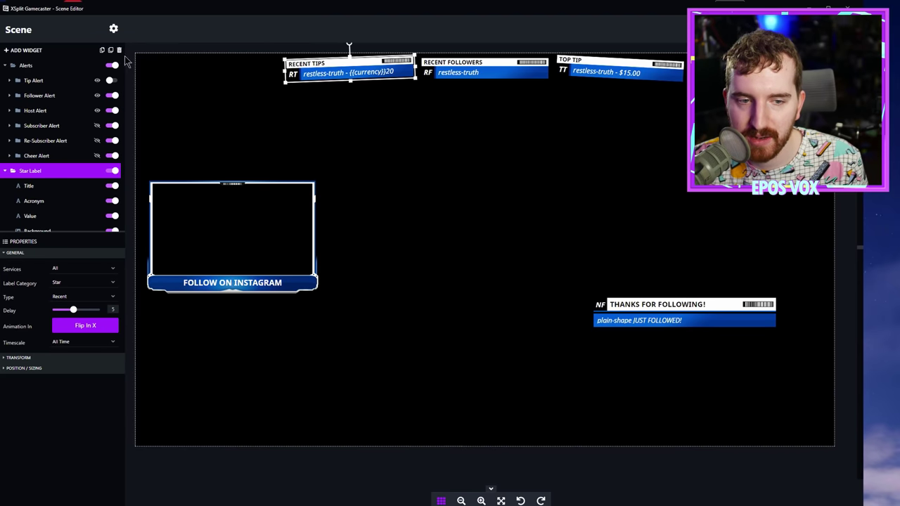
click(4, 368)
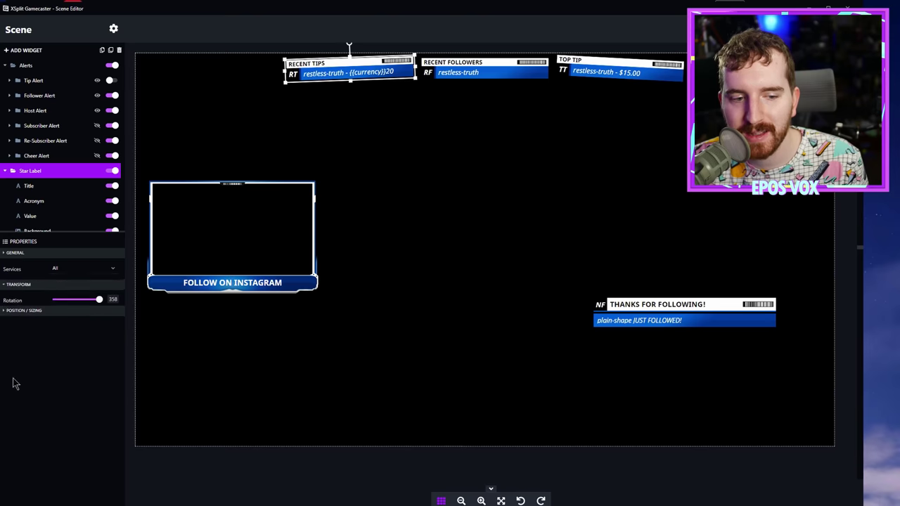
click(32, 254)
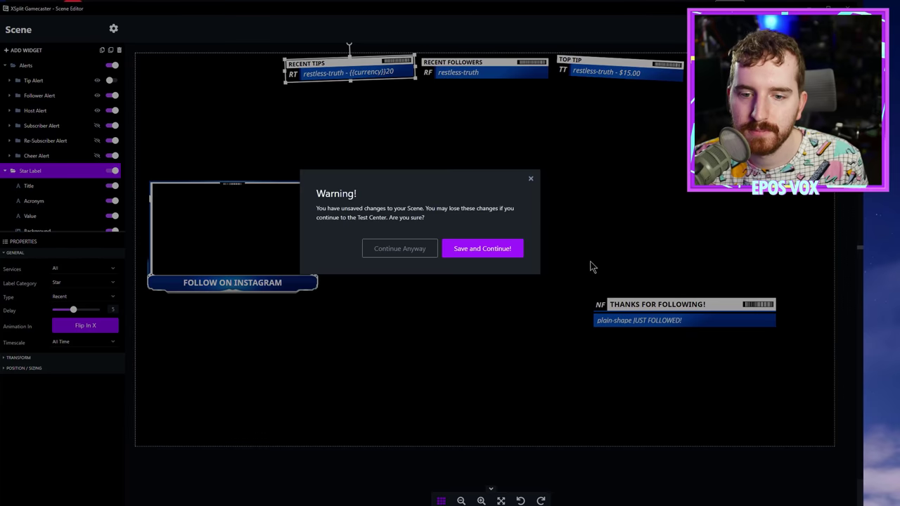
Step: Save the Contract scene, fire test subscriber and follower alerts, then return to the editor
click(491, 256)
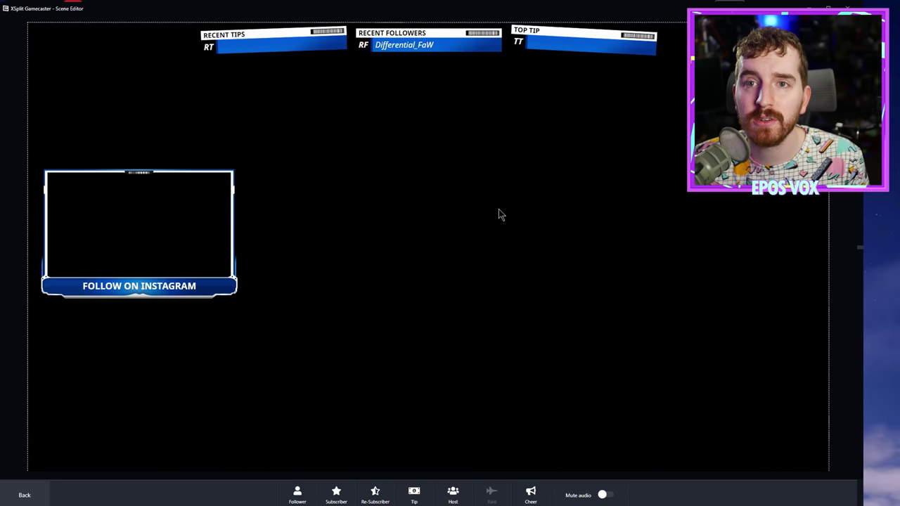
click(336, 493)
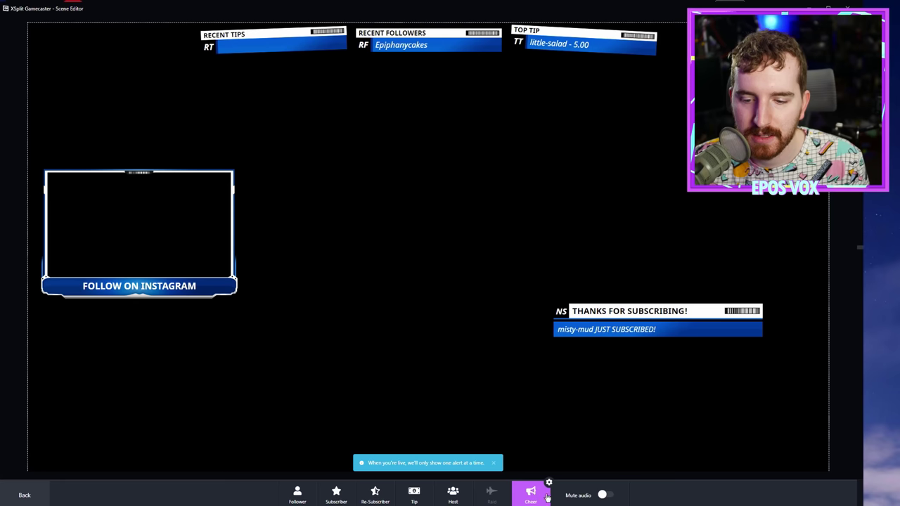
click(297, 493)
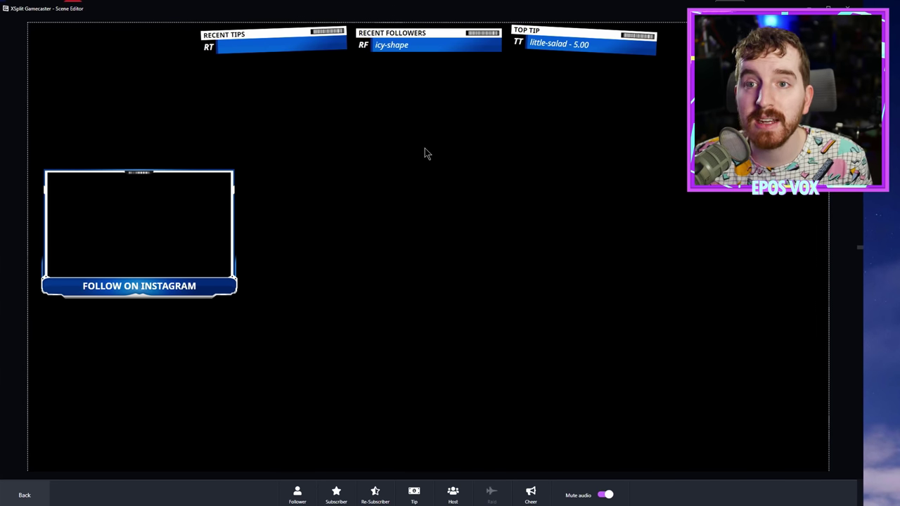
click(24, 496)
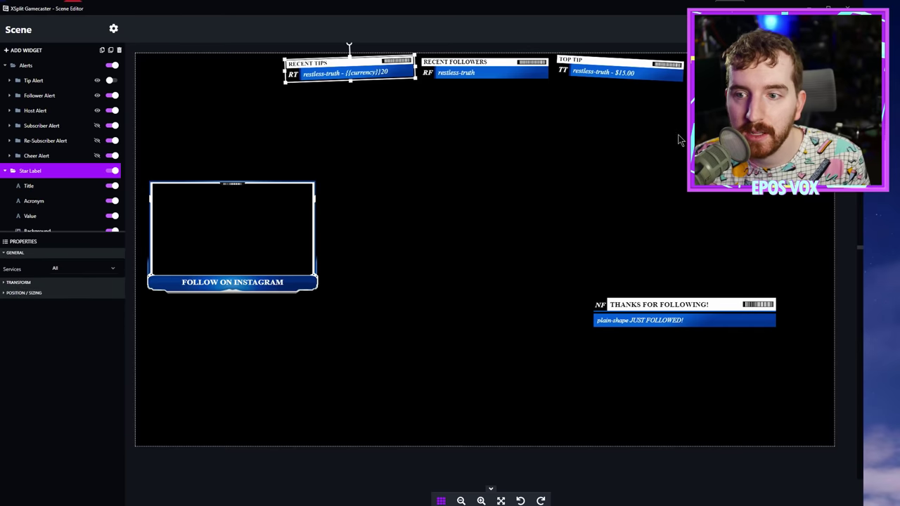
Step: Exit the scene editor to see Contract - Main's blue overlay in the Studio view
key(Escape)
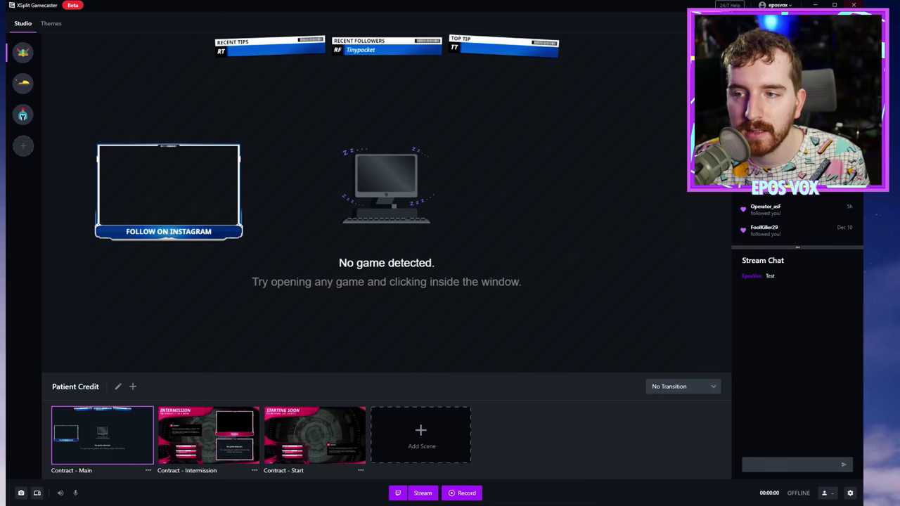